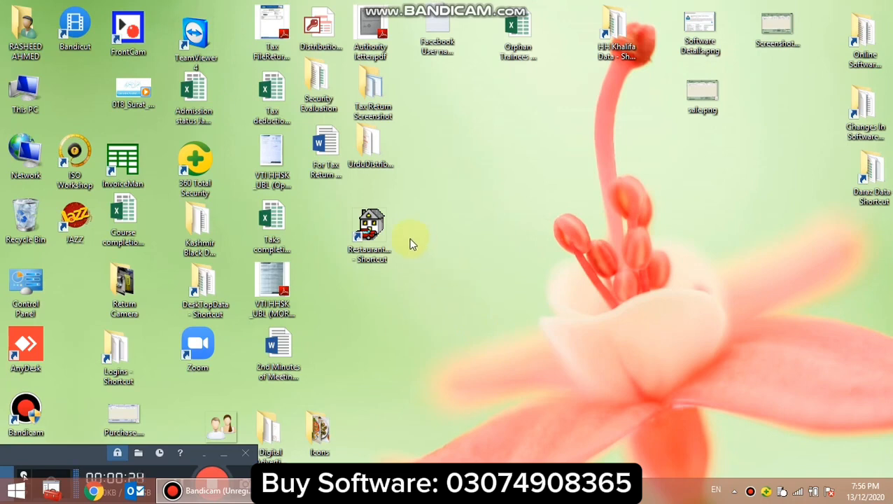
# Launch the restaurant software from its desktop shortcut and enter Peprika Restaurant as the company name.
pyautogui.moveTo(379, 234); pyautogui.dragTo(404, 214)
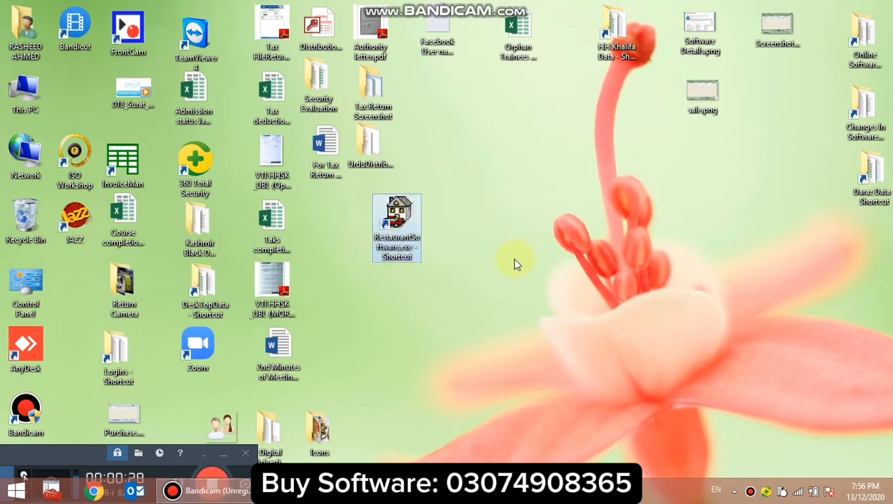
pyautogui.doubleClick(406, 216)
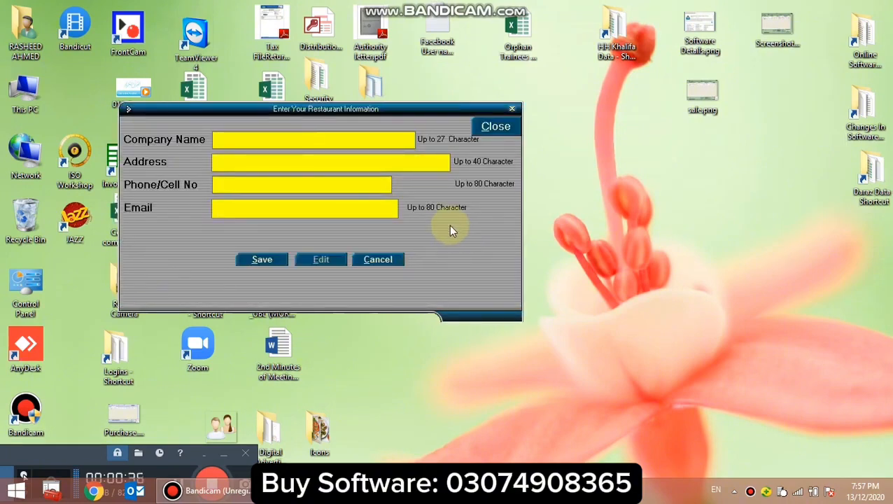
pyautogui.write('Peprika Restaurant')
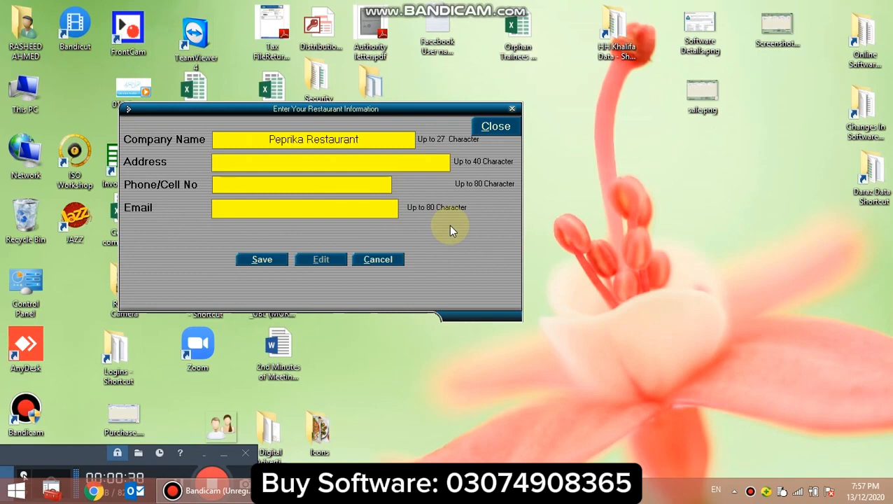
# Fill in the restaurant's address and phone number, leave the email blank, and save the restaurant information.
pyautogui.click(304, 162)
pyautogui.write('Rahim')
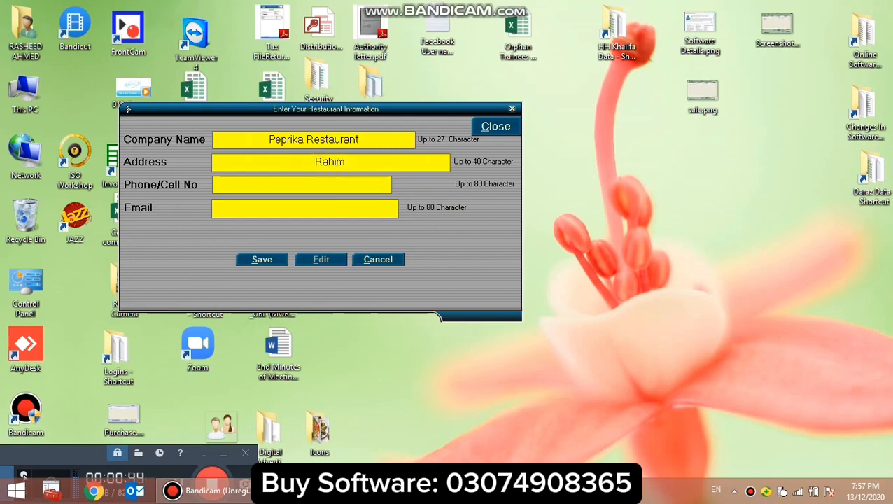
pyautogui.write(' Yar Kahn')
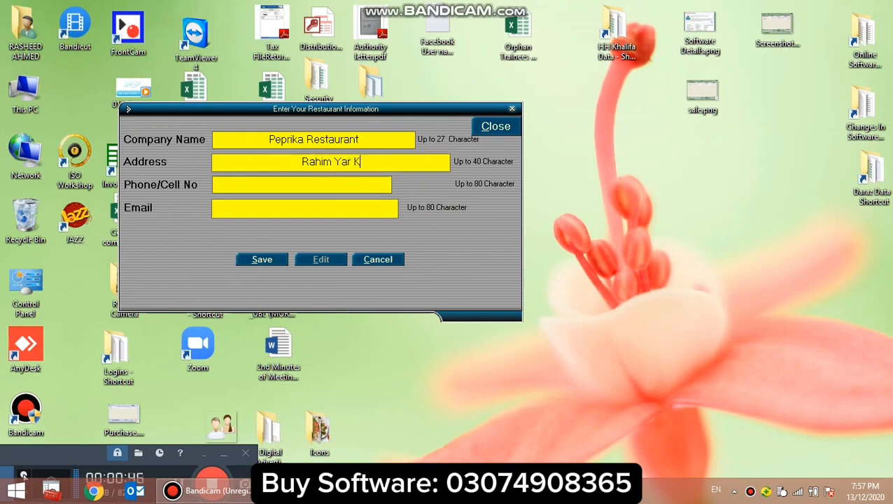
pyautogui.click(298, 185)
pyautogui.write('111111111')
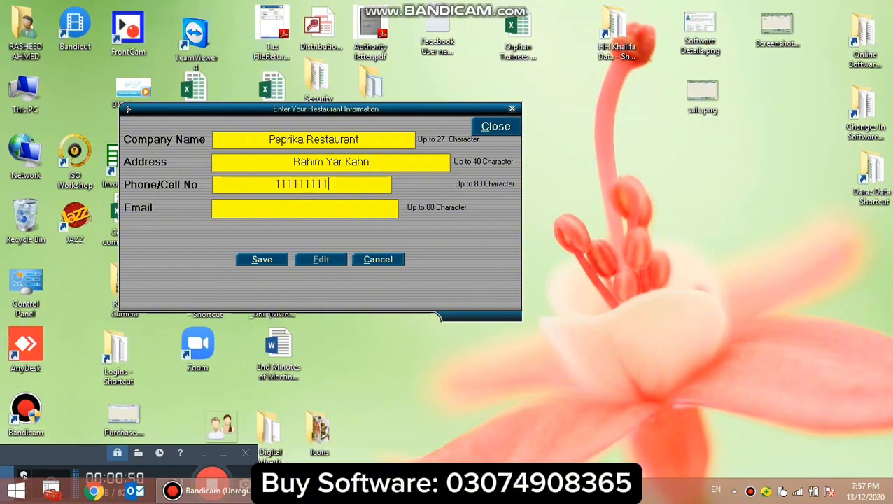
pyautogui.click(285, 212)
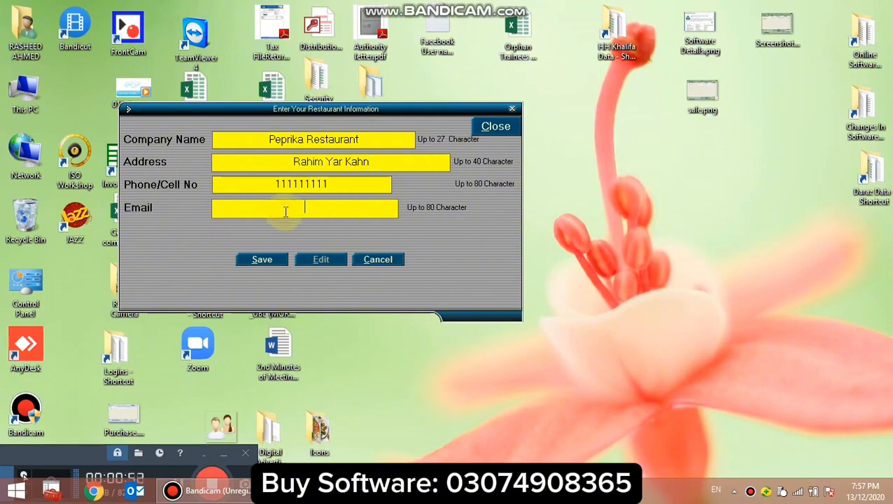
pyautogui.click(274, 259)
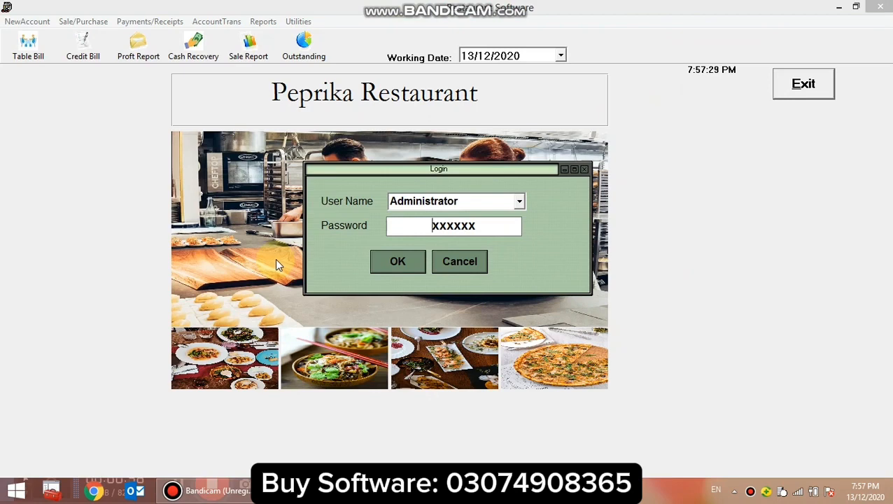
# Log in as Administrator with the account password and accept 13/12/2020 as the working date.
pyautogui.moveTo(418, 225); pyautogui.dragTo(508, 226)
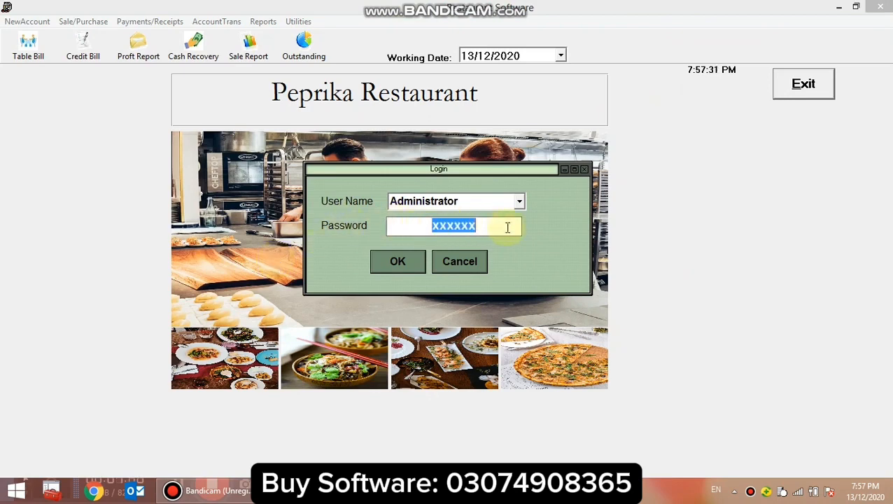
pyautogui.write('xxxxxx')
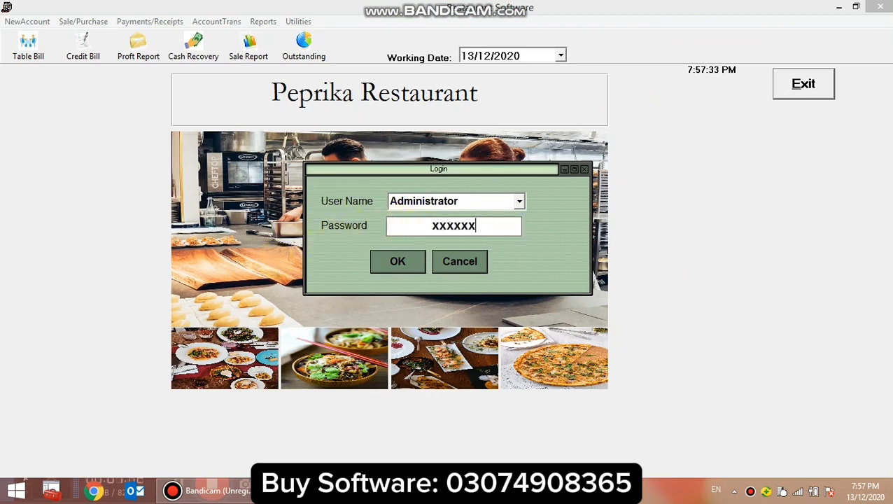
pyautogui.click(401, 262)
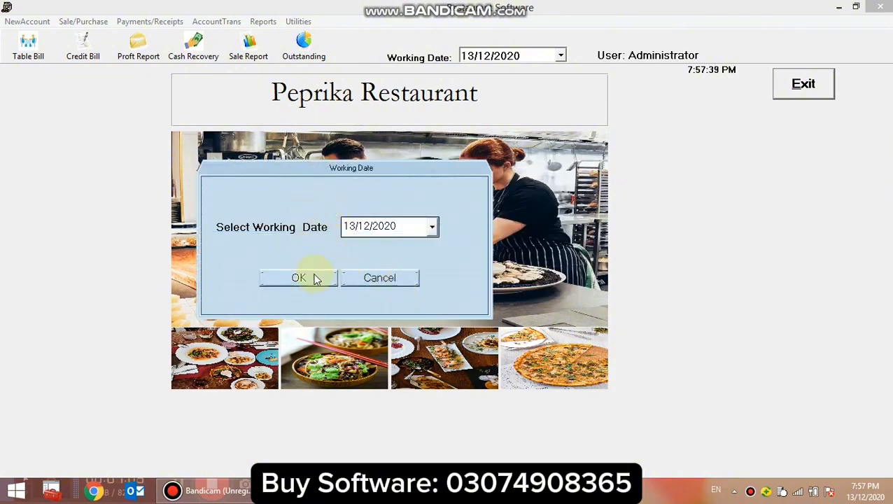
pyautogui.click(313, 277)
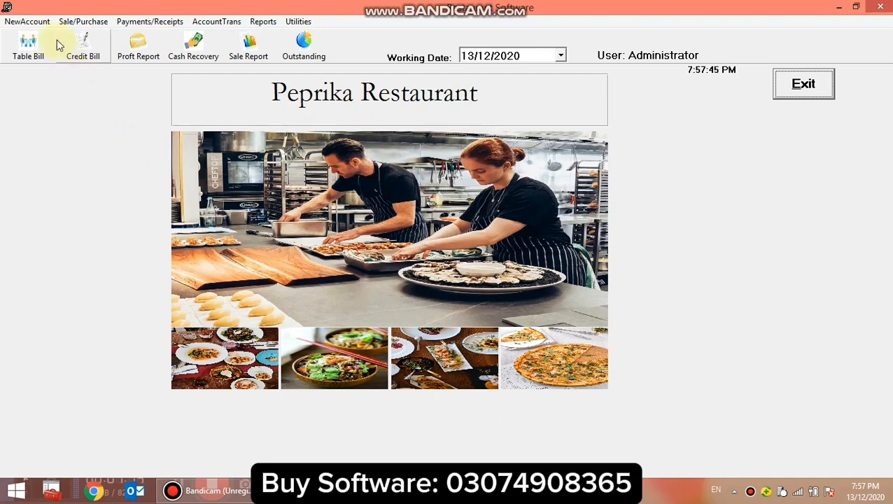
# Review the restaurant profile in edit mode and close it without saving any changes.
pyautogui.click(42, 22)
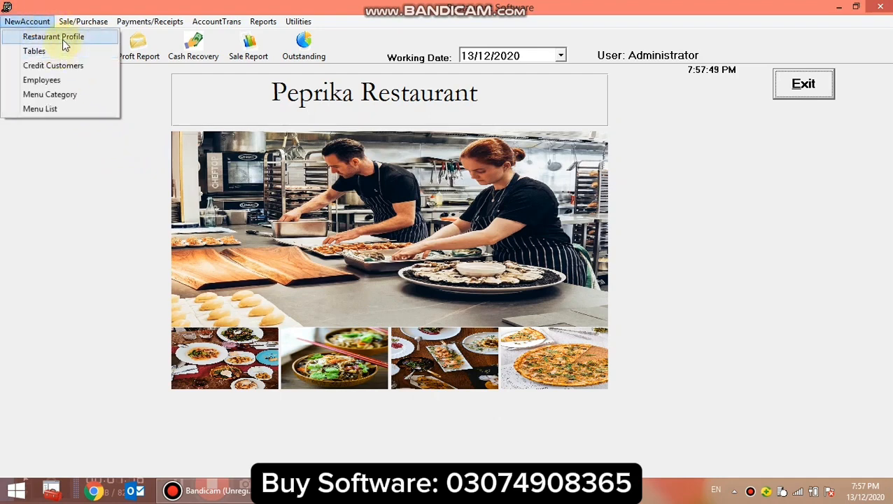
pyautogui.click(64, 44)
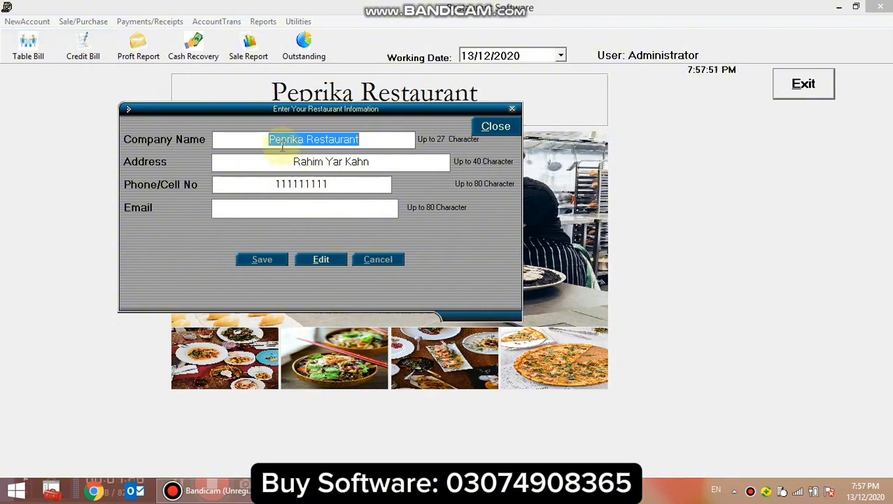
pyautogui.click(274, 140)
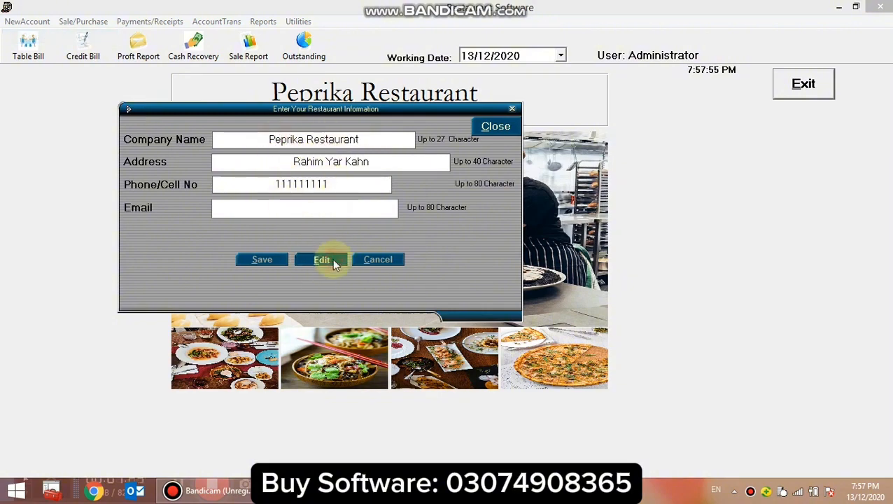
pyautogui.click(323, 261)
pyautogui.click(378, 138)
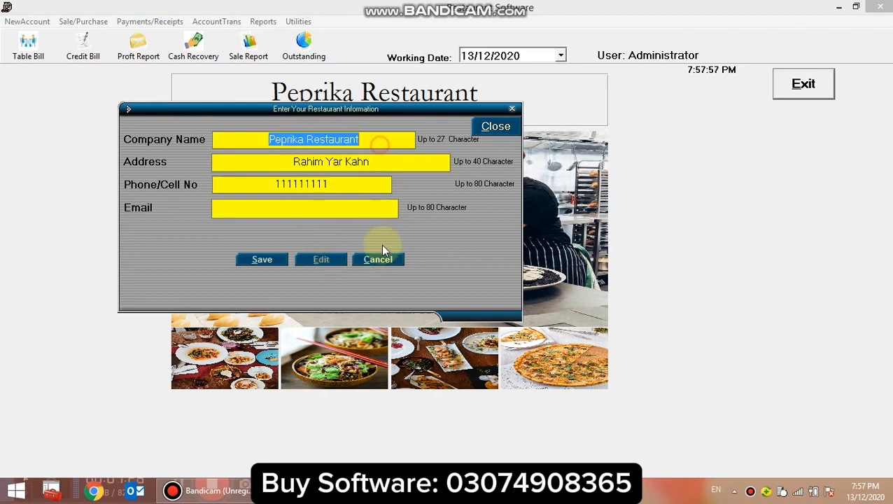
pyautogui.click(385, 261)
pyautogui.click(495, 127)
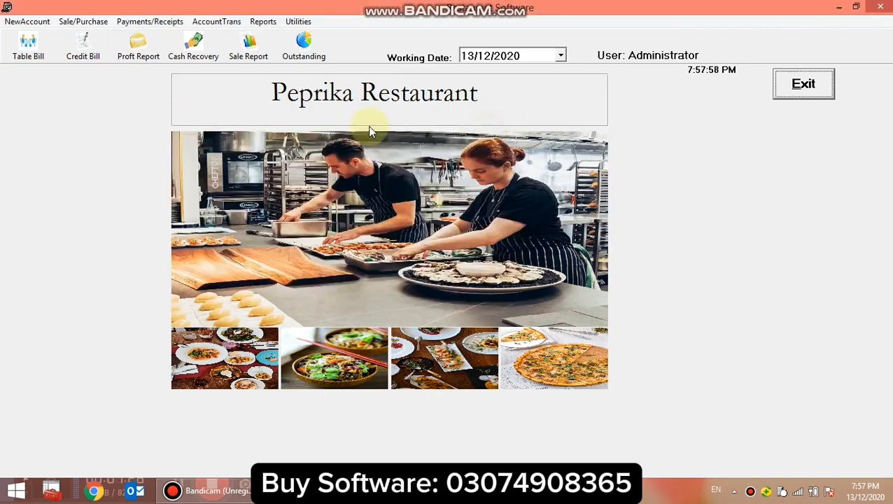
# Rename table record 01 as Take Away in the tables list and save it.
pyautogui.click(29, 22)
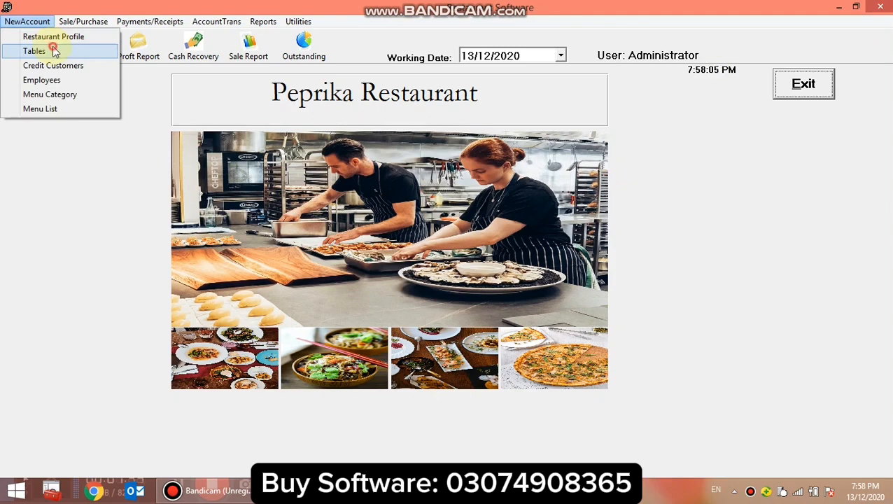
pyautogui.click(55, 52)
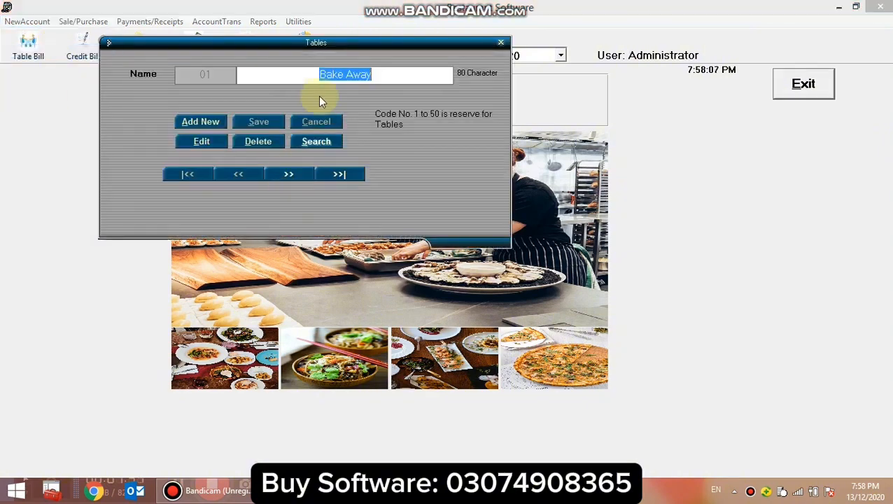
pyautogui.click(201, 141)
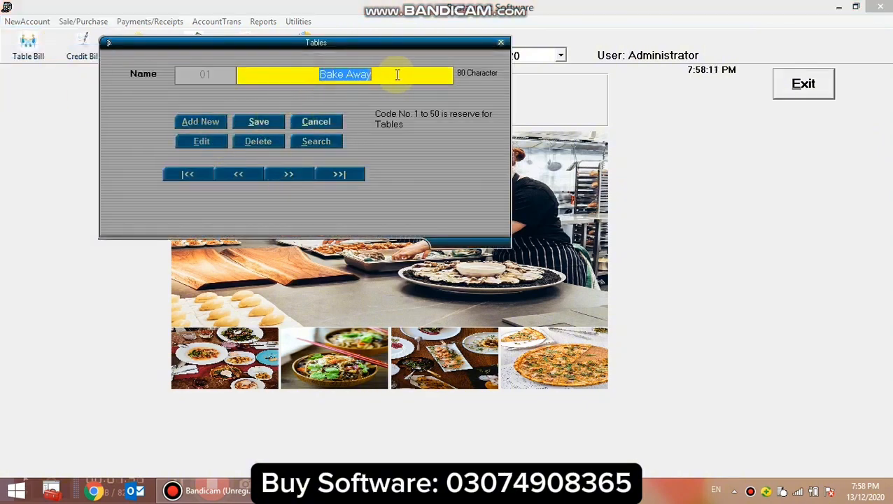
pyautogui.write('Take ')
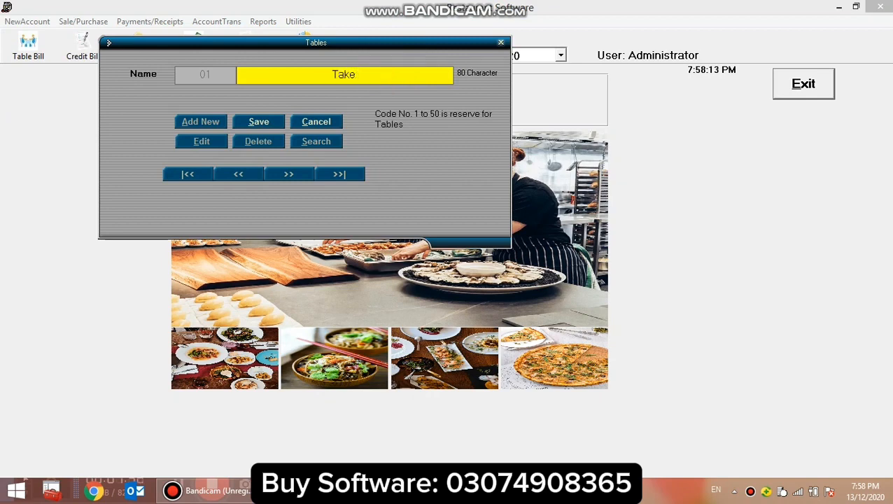
pyautogui.write('Away')
pyautogui.click(267, 122)
# Check the existing table records, add a new table named Table 4, save it and close the tables form.
pyautogui.click(291, 179)
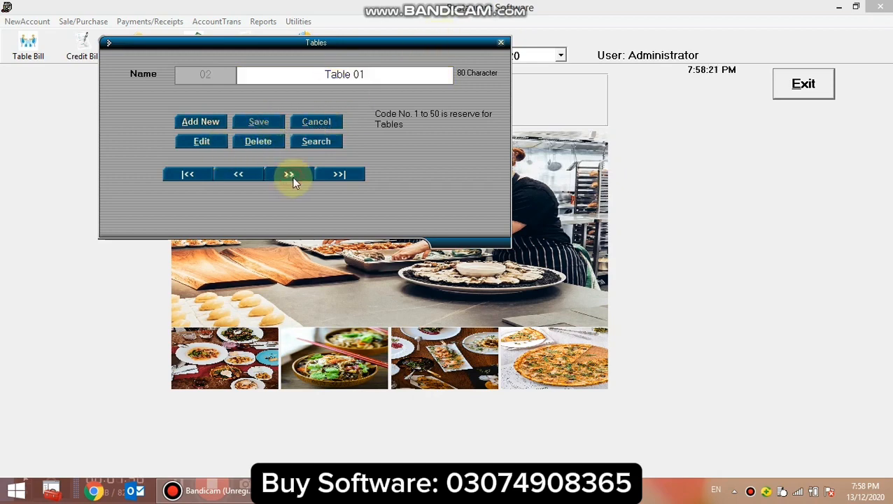
pyautogui.click(291, 179)
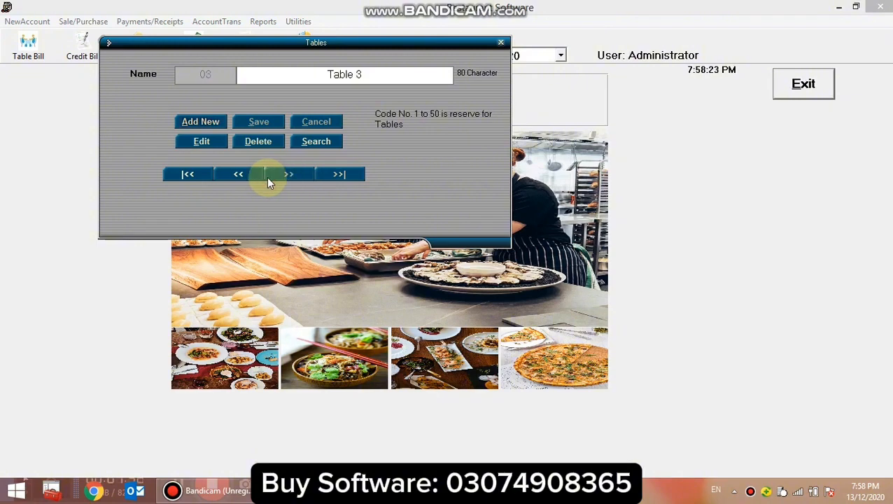
pyautogui.click(196, 178)
pyautogui.click(194, 174)
pyautogui.click(213, 123)
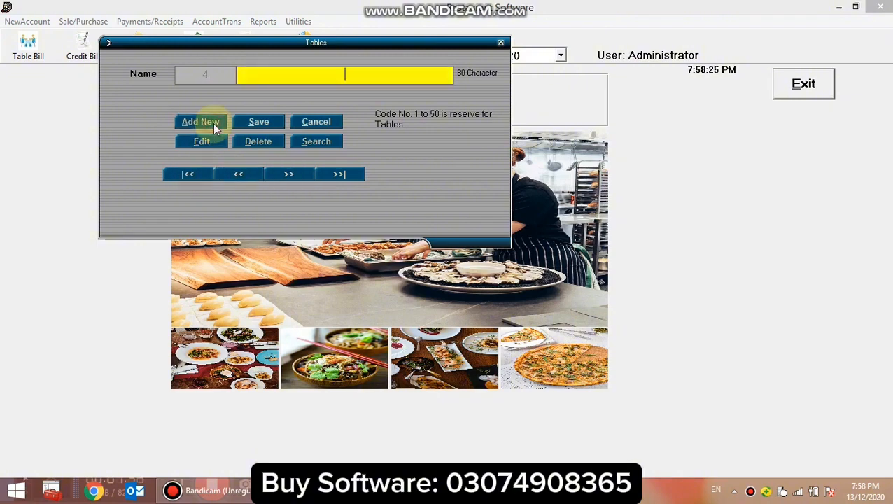
pyautogui.write('Table 4')
pyautogui.click(256, 123)
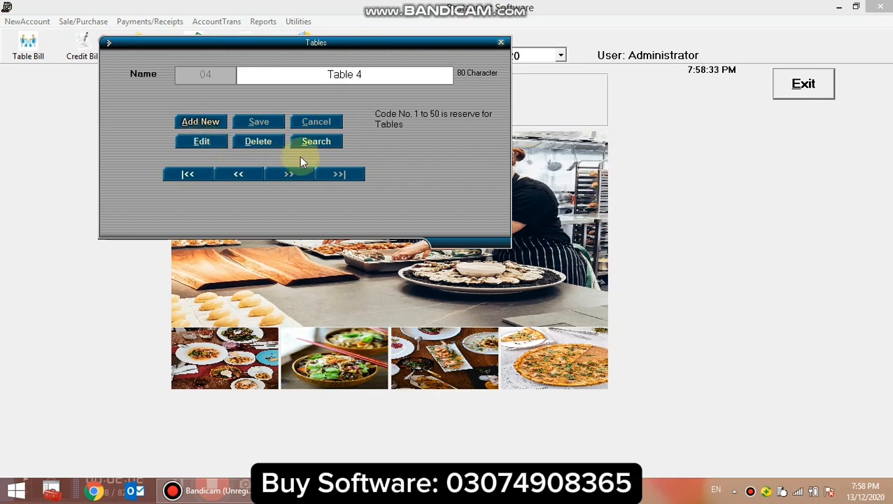
pyautogui.click(501, 42)
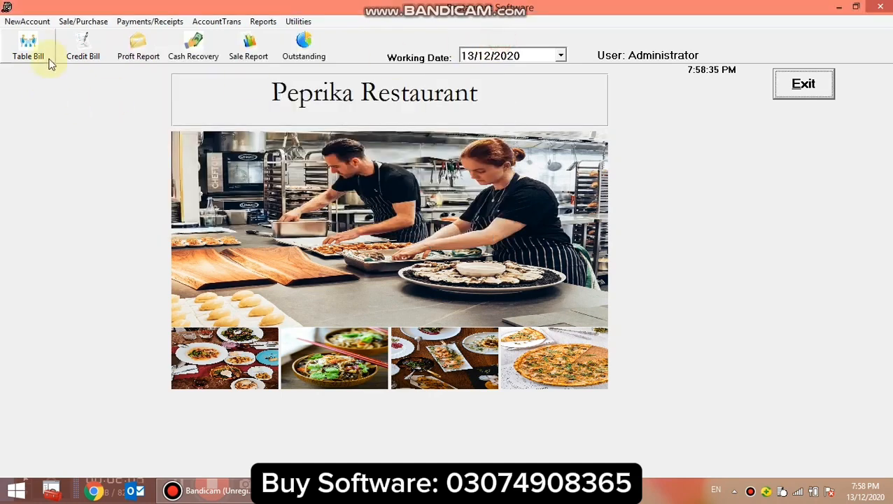
# Add a new credit customer with only the customer's name filled in, save it and check the stored customer records.
pyautogui.click(28, 22)
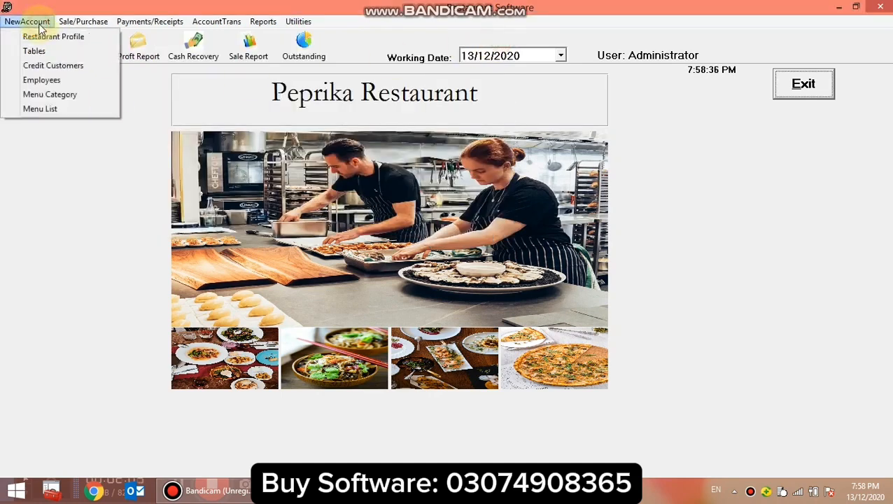
pyautogui.click(73, 70)
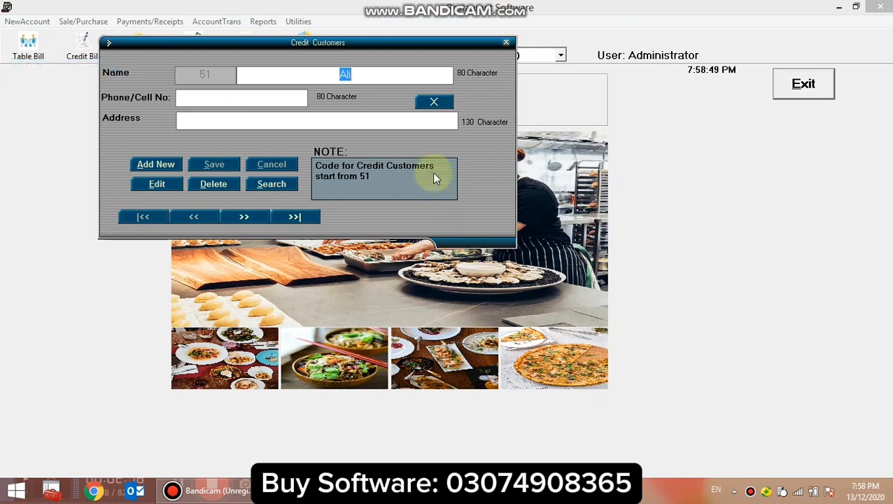
pyautogui.click(249, 218)
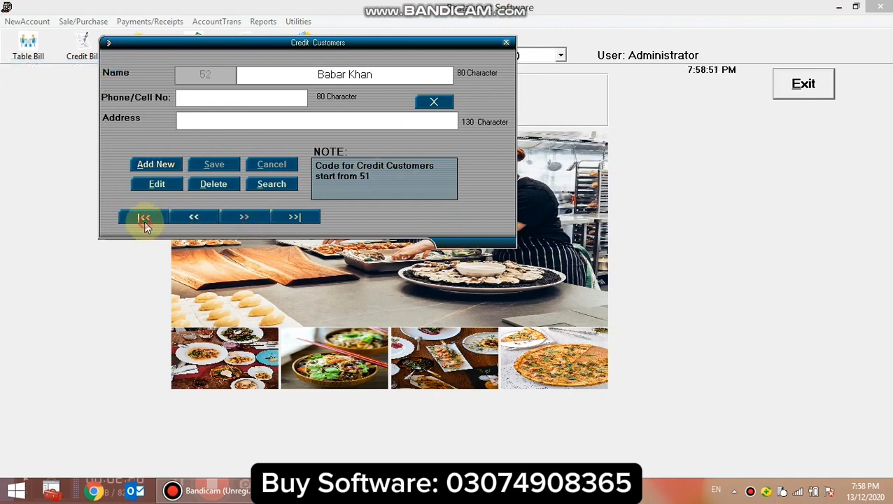
pyautogui.click(143, 219)
pyautogui.click(172, 164)
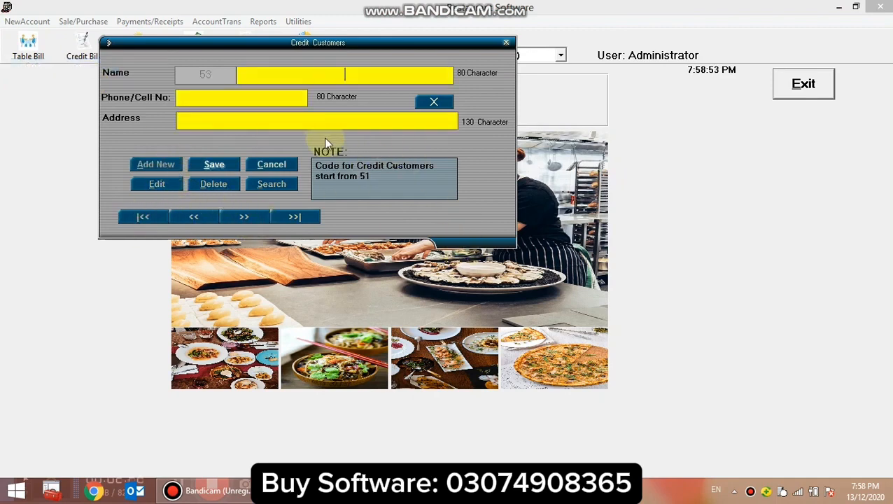
pyautogui.write('kamran')
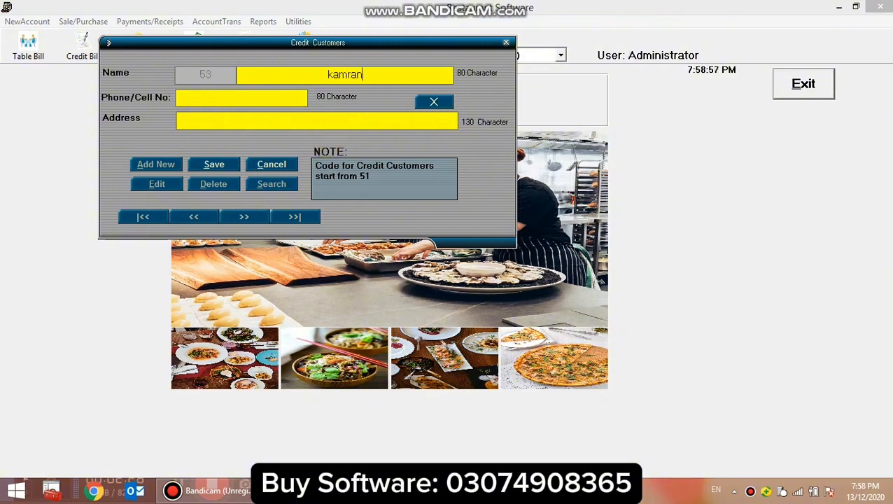
pyautogui.click(215, 164)
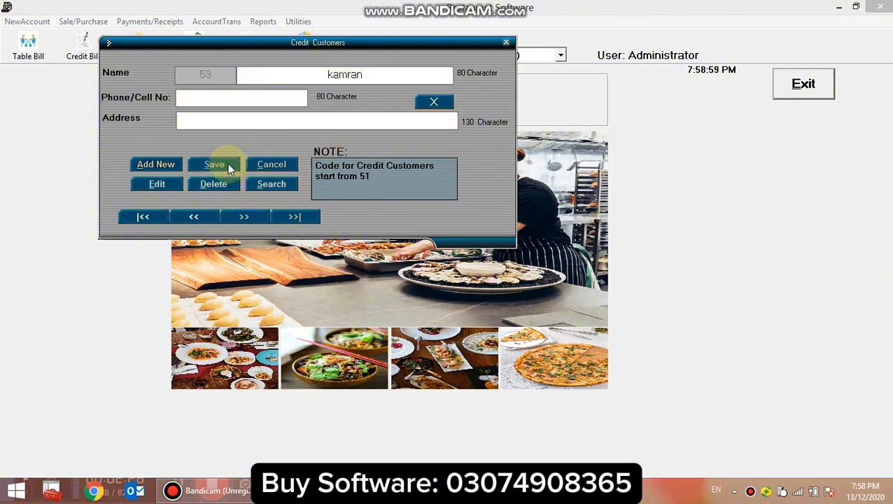
pyautogui.click(192, 217)
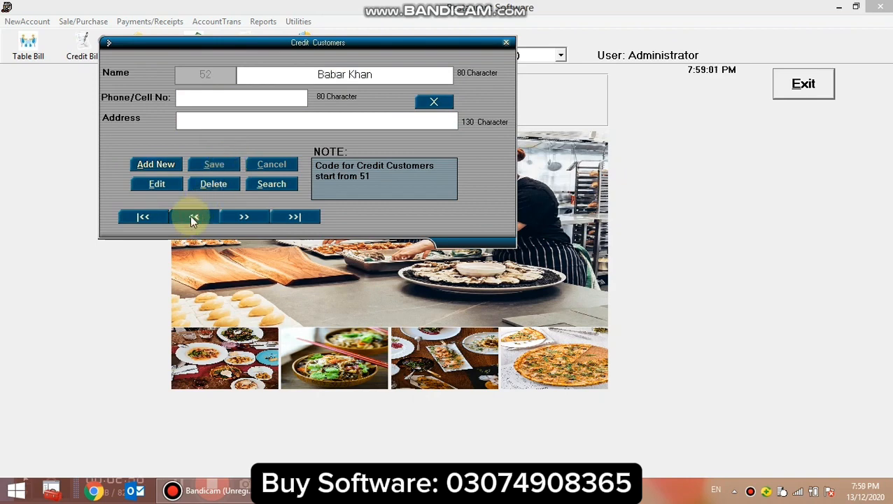
pyautogui.click(245, 216)
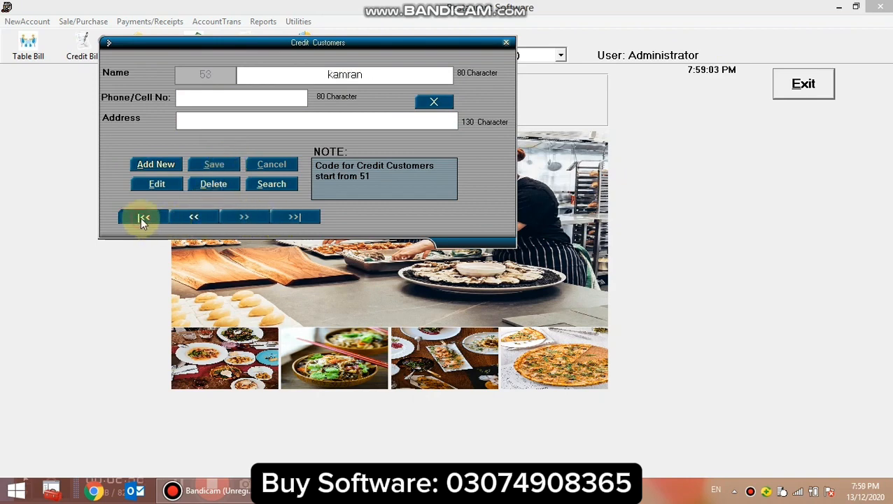
pyautogui.click(141, 217)
pyautogui.click(310, 217)
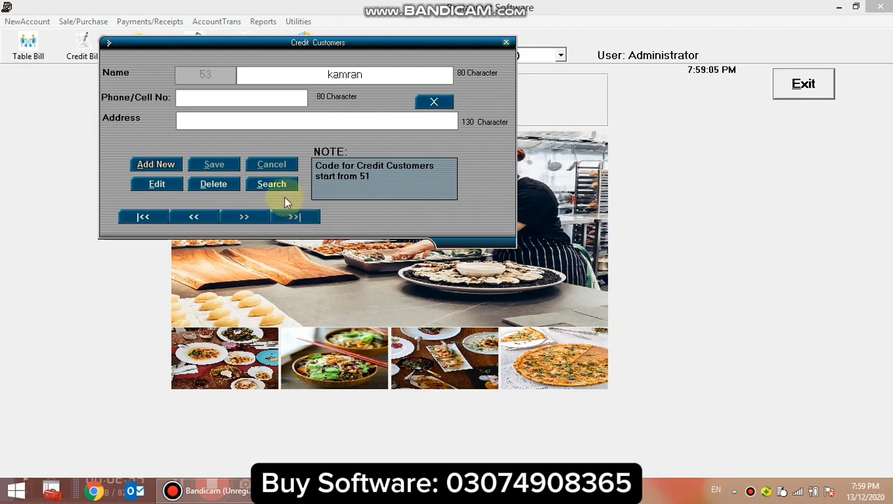
# Search the credit customers by the first letters of the new customer's name, load the matching record and close the form.
pyautogui.click(274, 185)
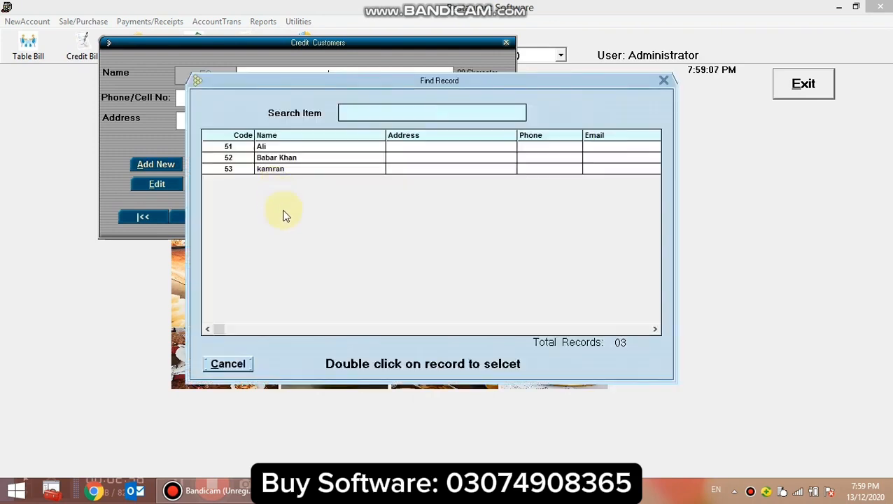
pyautogui.write('ka')
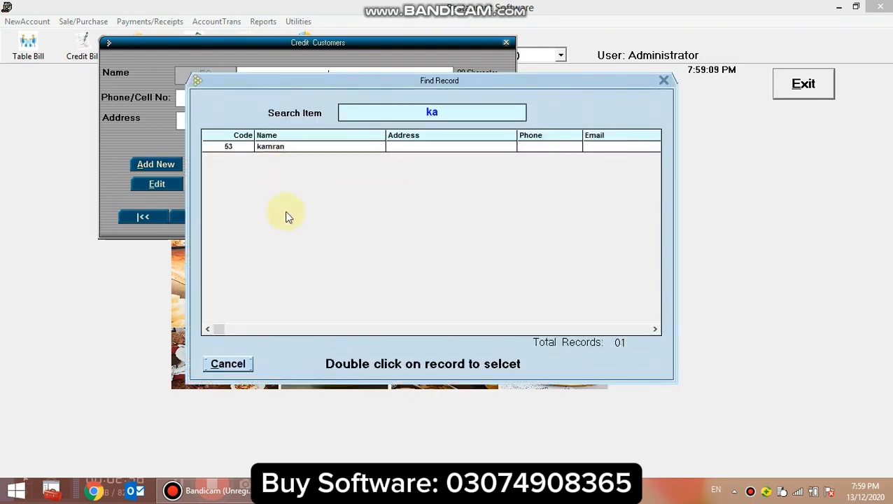
pyautogui.doubleClick(312, 147)
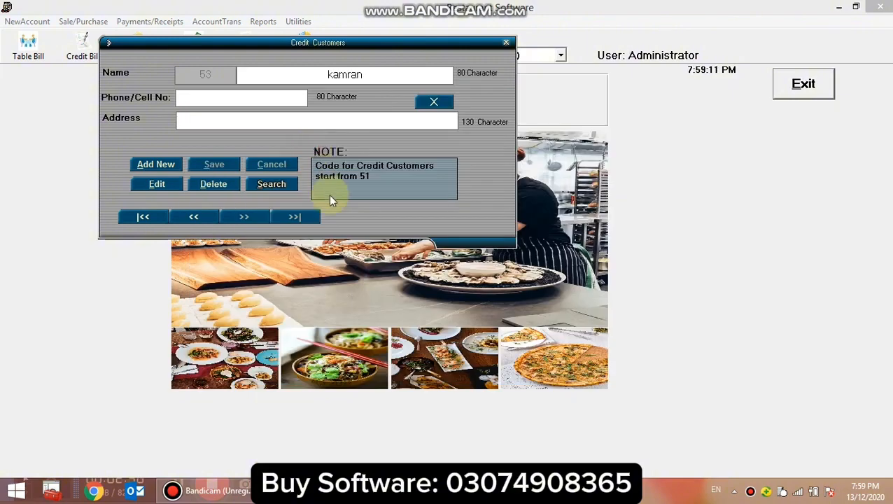
pyautogui.click(443, 102)
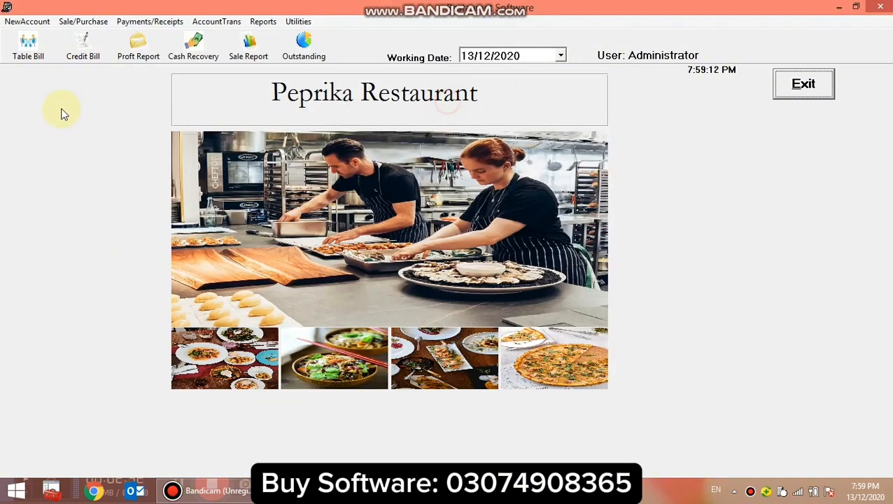
# Open the employees form to view its entry fields and close it without adding an employee.
pyautogui.click(21, 22)
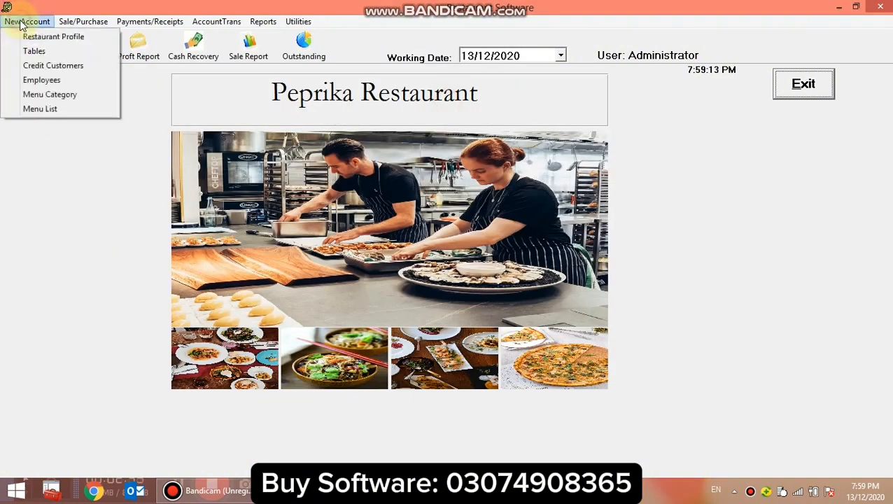
pyautogui.click(67, 81)
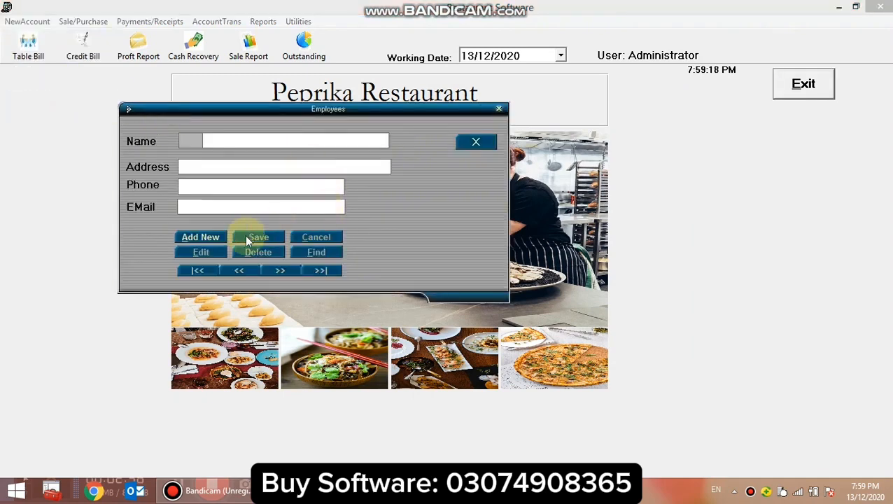
pyautogui.click(198, 237)
pyautogui.click(316, 242)
pyautogui.click(476, 142)
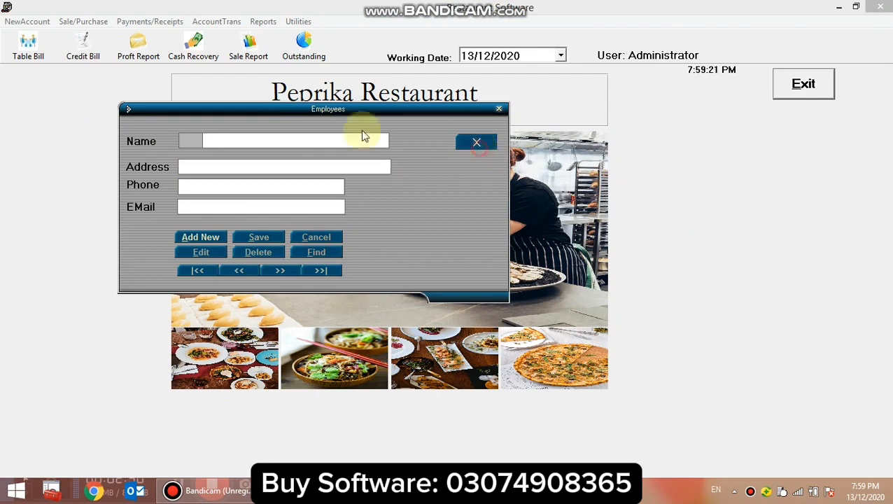
# Examine the stored menu categories from soup to chicken selection in the record list, and close the menu category form.
pyautogui.click(26, 21)
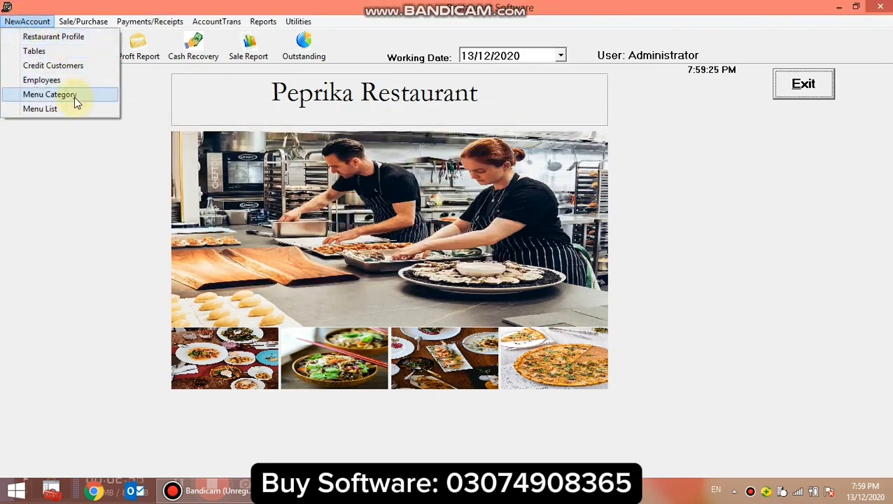
pyautogui.click(49, 94)
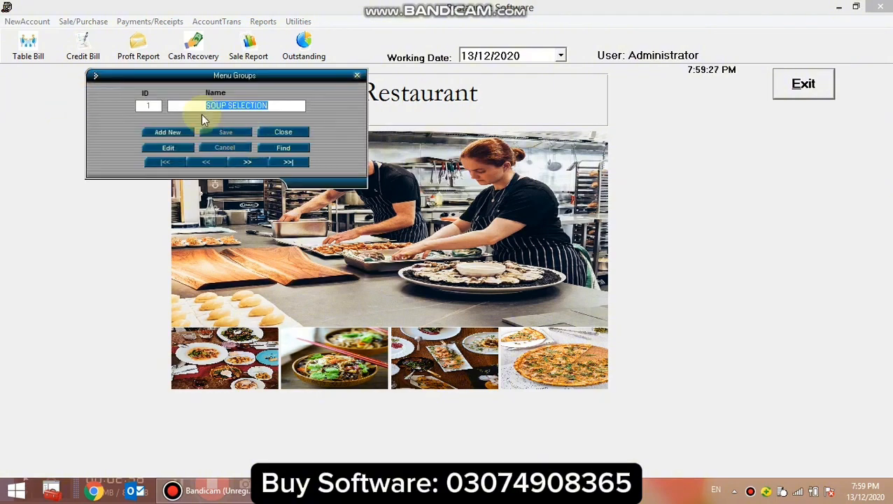
pyautogui.click(293, 148)
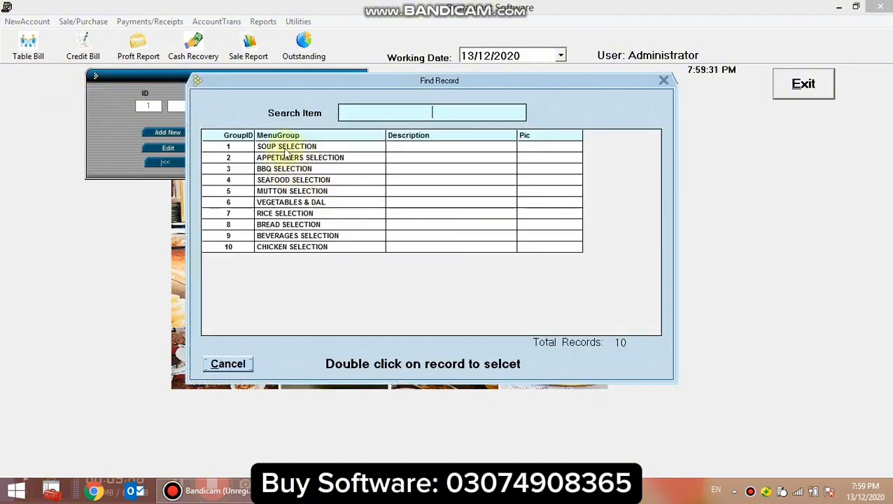
pyautogui.click(287, 149)
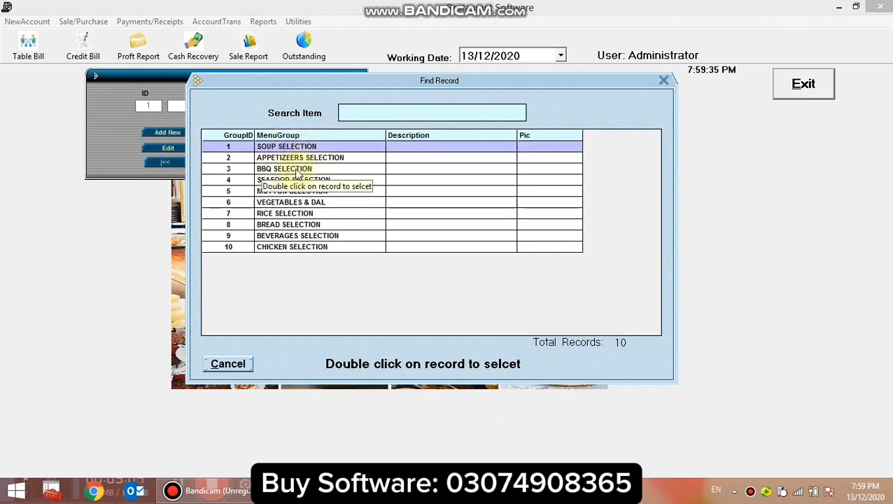
pyautogui.click(297, 170)
pyautogui.click(279, 182)
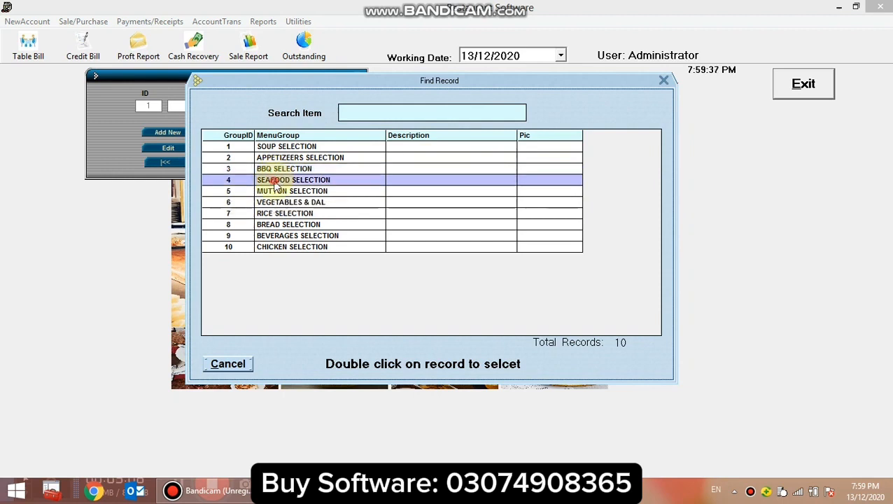
pyautogui.click(290, 193)
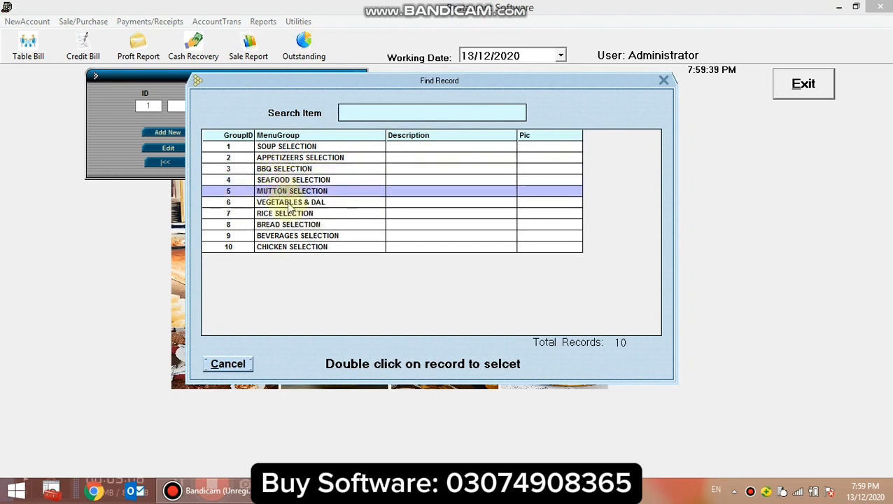
pyautogui.click(289, 203)
pyautogui.click(290, 214)
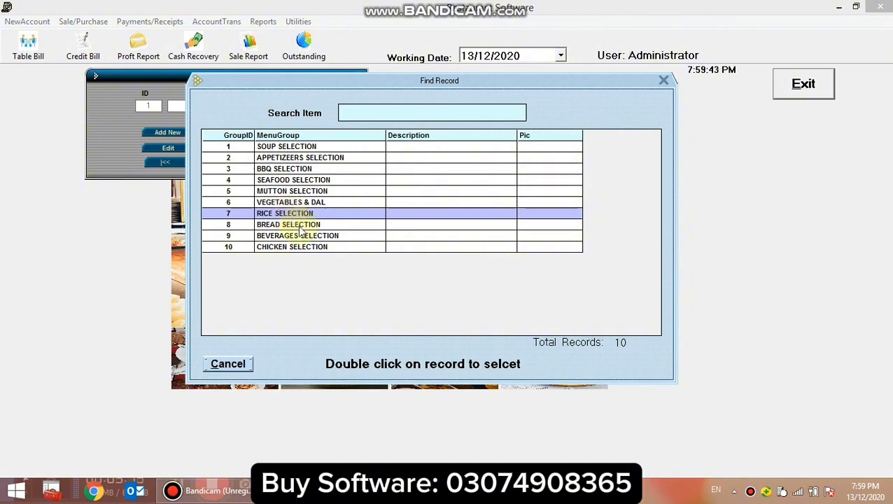
pyautogui.click(296, 226)
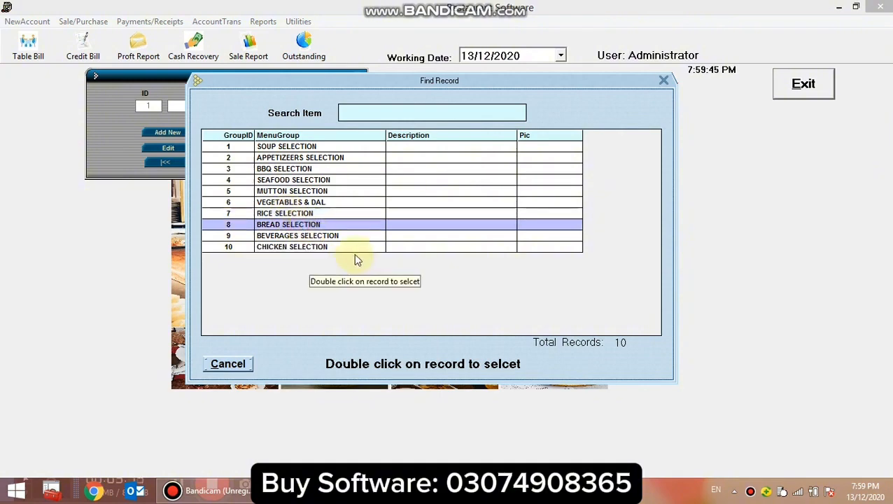
pyautogui.click(277, 249)
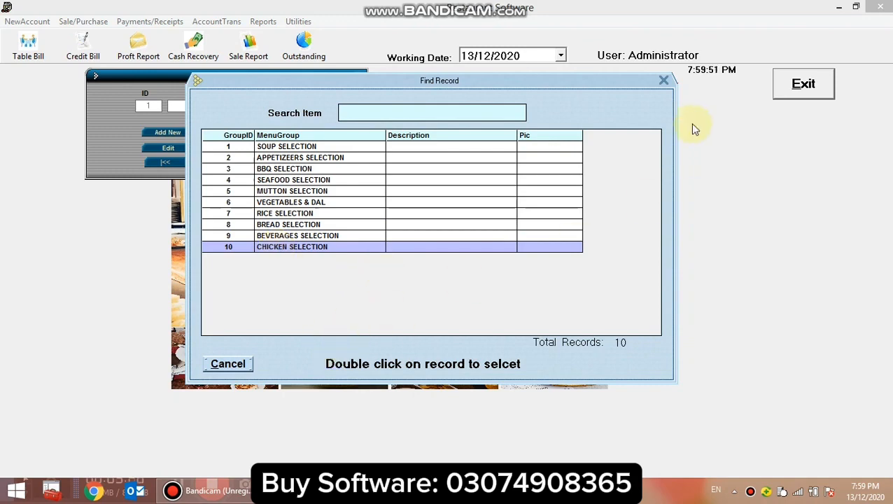
pyautogui.click(665, 82)
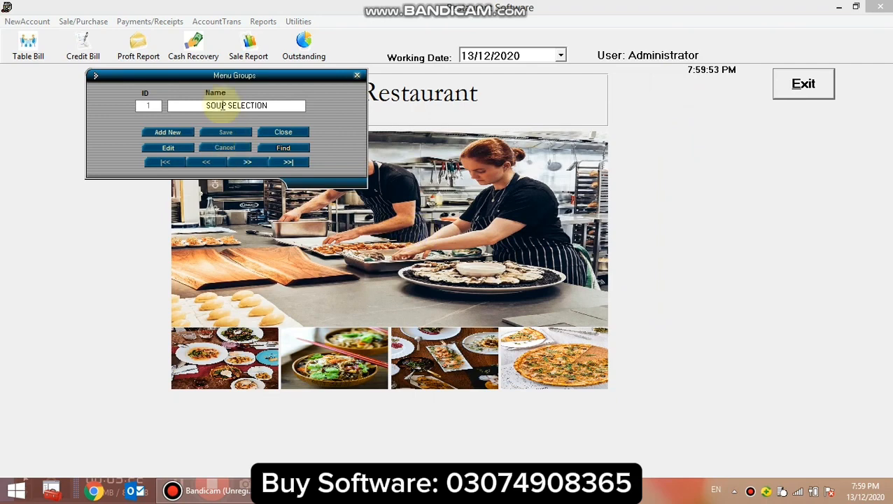
pyautogui.click(293, 134)
# Open the menu list and look through the details of the first three menu items.
pyautogui.click(14, 21)
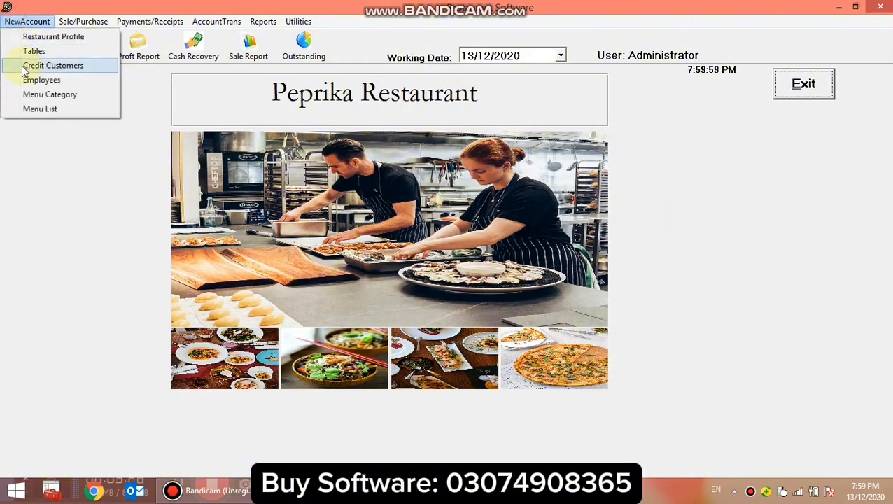
pyautogui.click(65, 107)
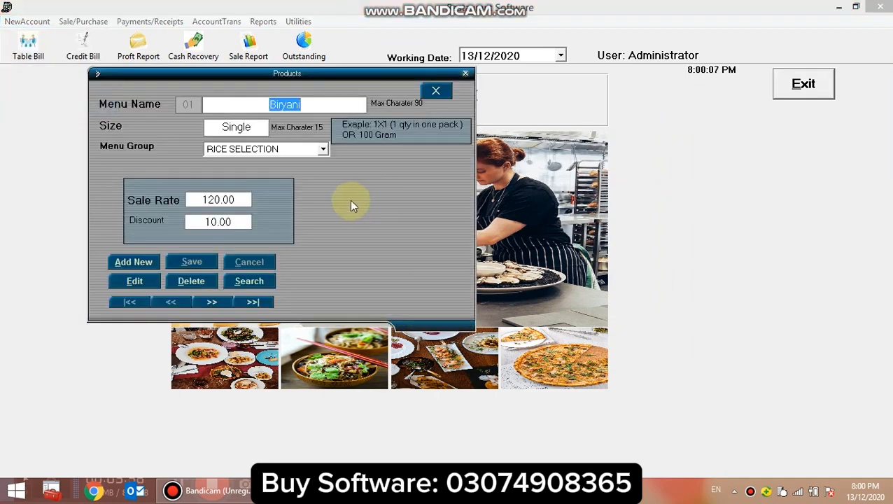
pyautogui.click(212, 302)
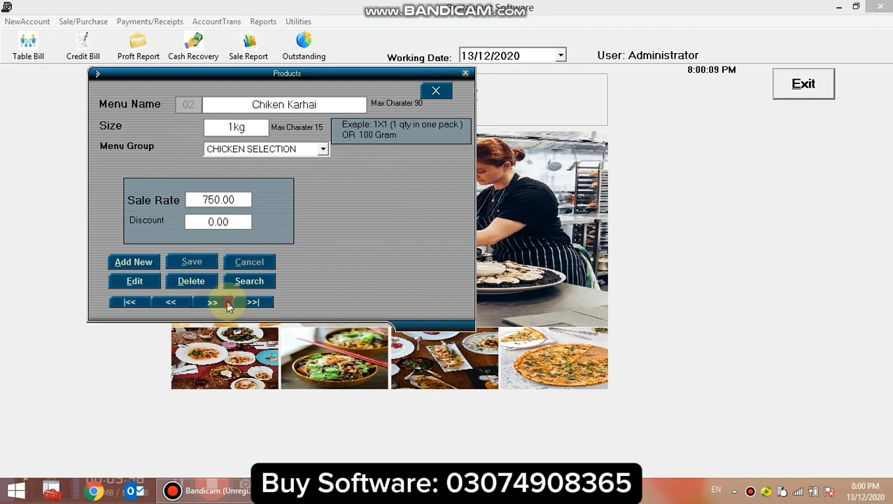
pyautogui.click(211, 302)
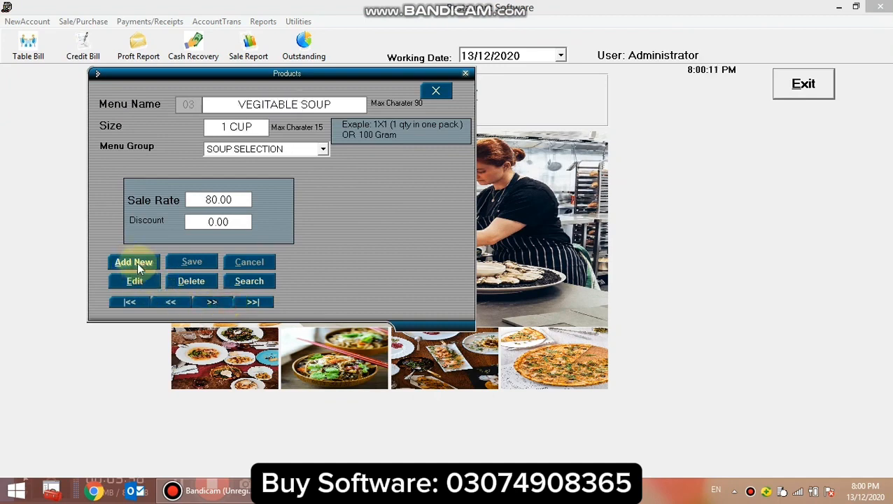
# Start a new menu item named Chiken karahai with the size 1 plate.
pyautogui.click(137, 265)
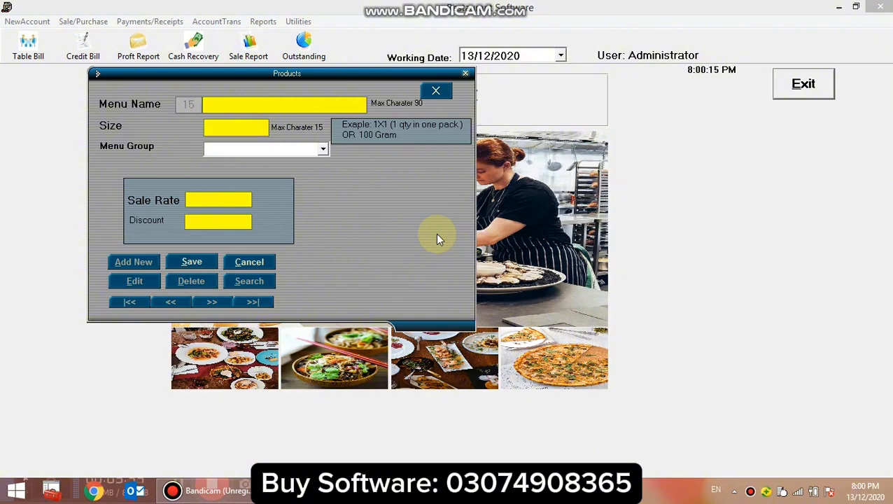
pyautogui.write('Chiken karaha')
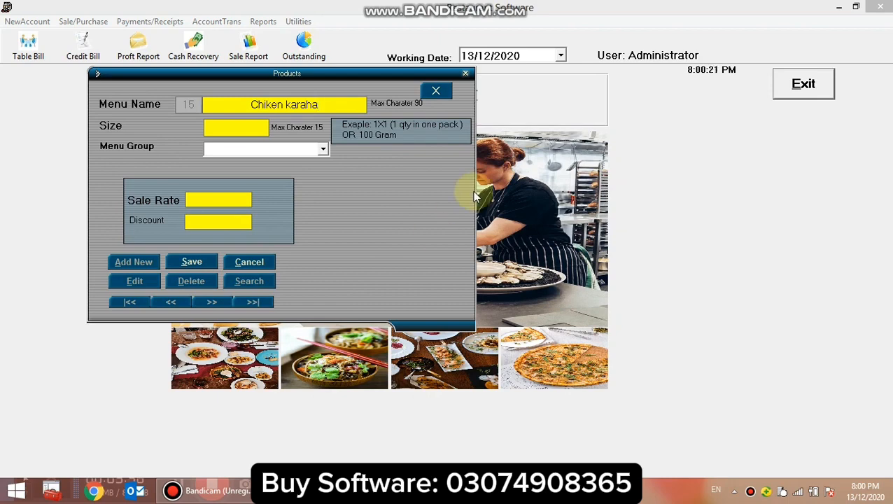
pyautogui.write('i')
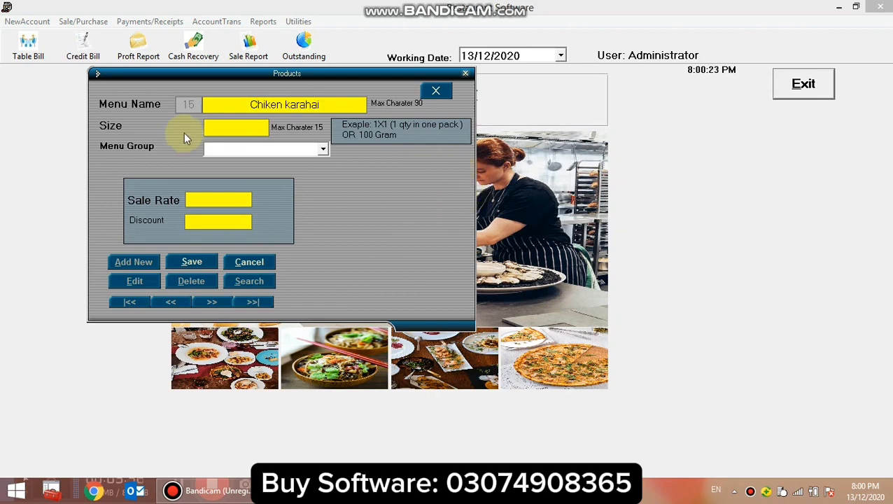
pyautogui.click(245, 129)
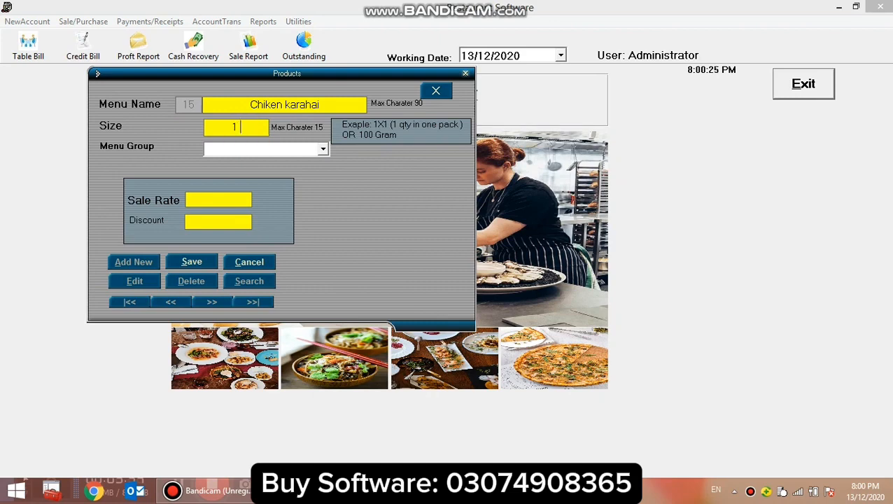
pyautogui.write('1 plate')
# Assign the new menu item to the RICE SELECTION group, set its sale rate to 150 and save it.
pyautogui.click(322, 149)
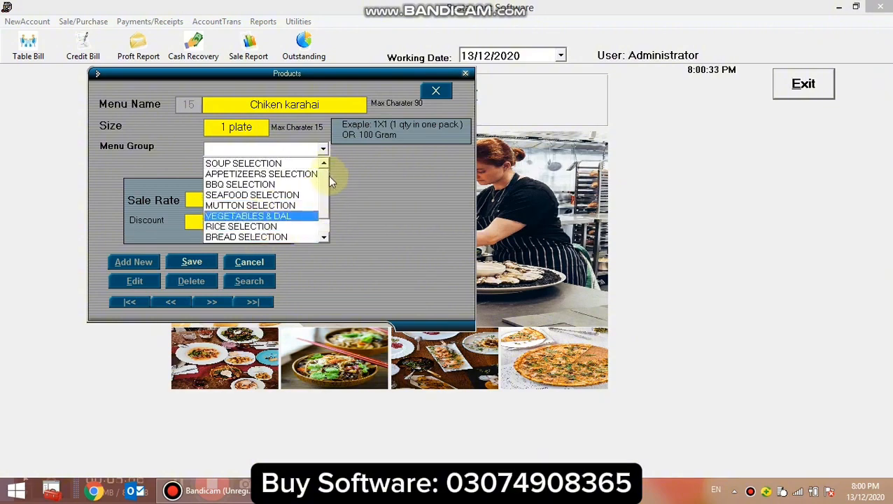
pyautogui.moveTo(328, 175); pyautogui.dragTo(329, 188)
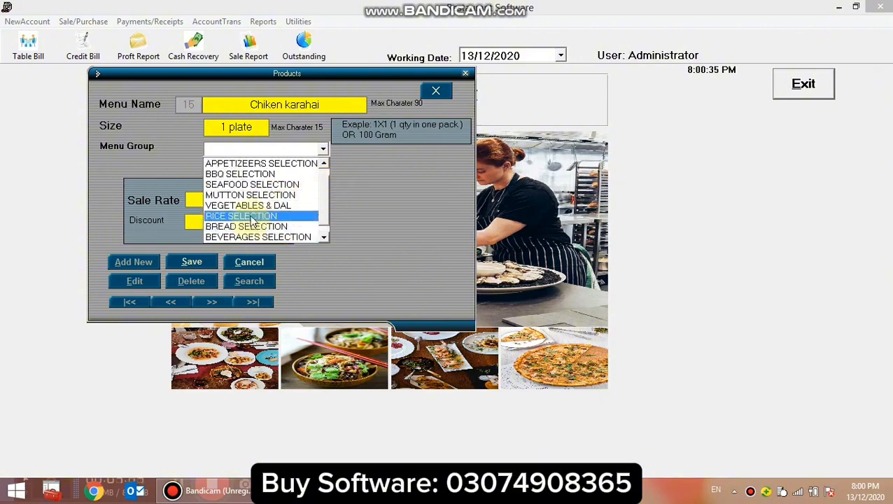
pyautogui.click(241, 216)
pyautogui.click(203, 203)
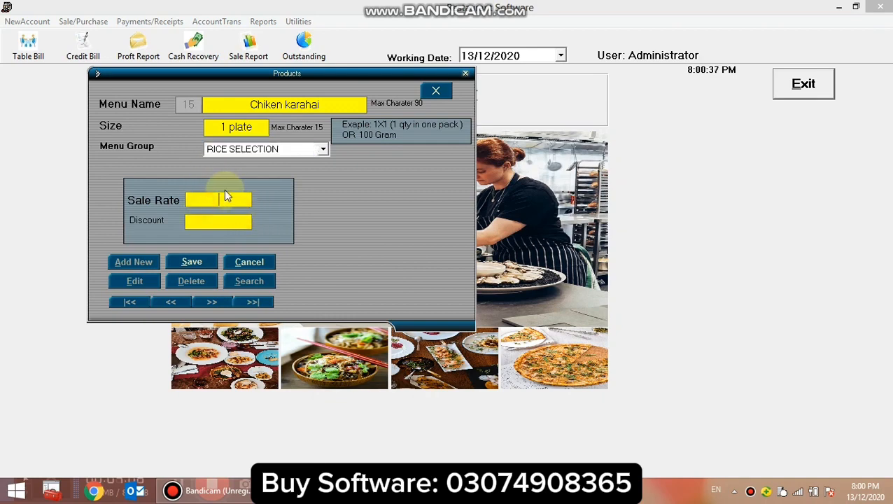
pyautogui.write('150')
pyautogui.click(202, 262)
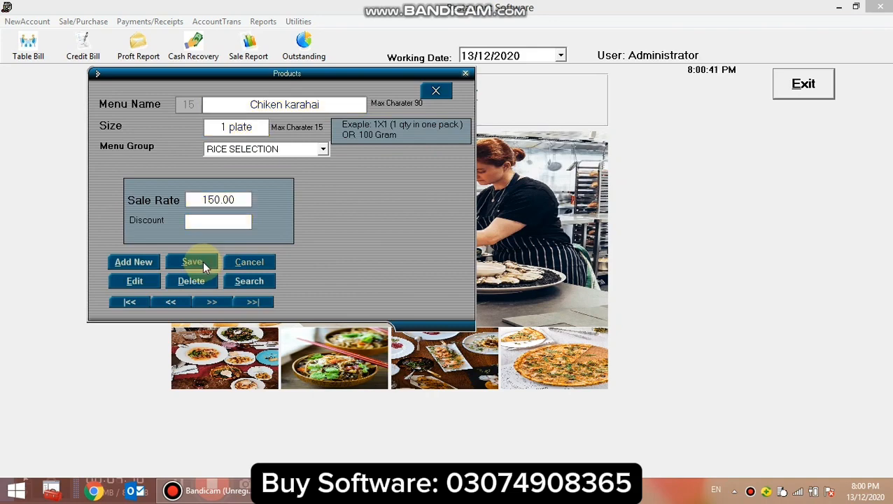
# Examine the list of saved menu items, including their names, packing sizes and sale rates.
pyautogui.click(249, 281)
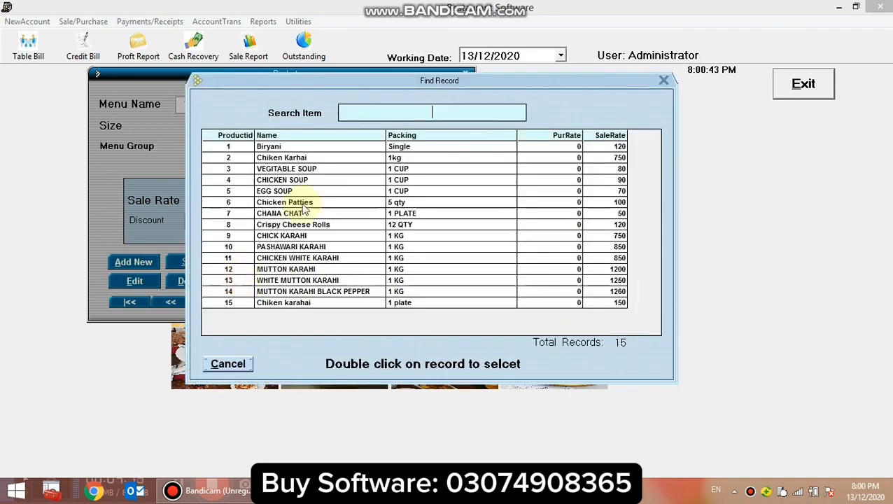
pyautogui.click(298, 214)
pyautogui.click(284, 149)
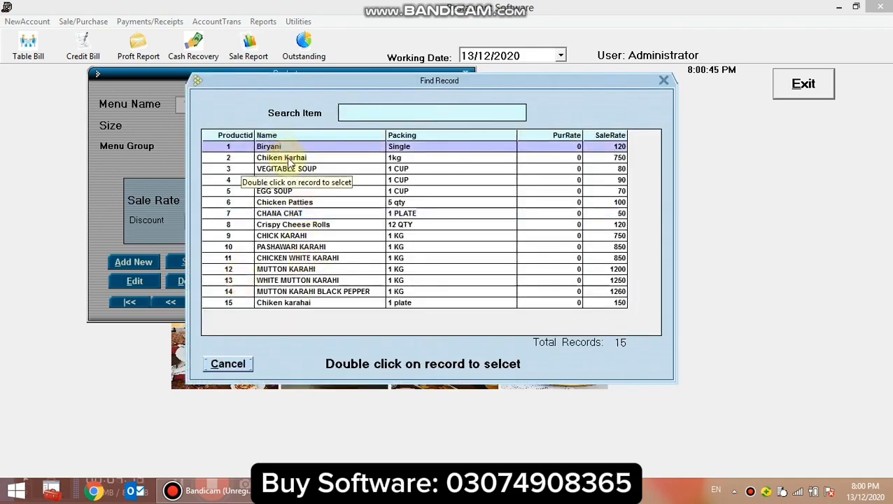
pyautogui.click(287, 158)
pyautogui.click(290, 169)
pyautogui.click(294, 182)
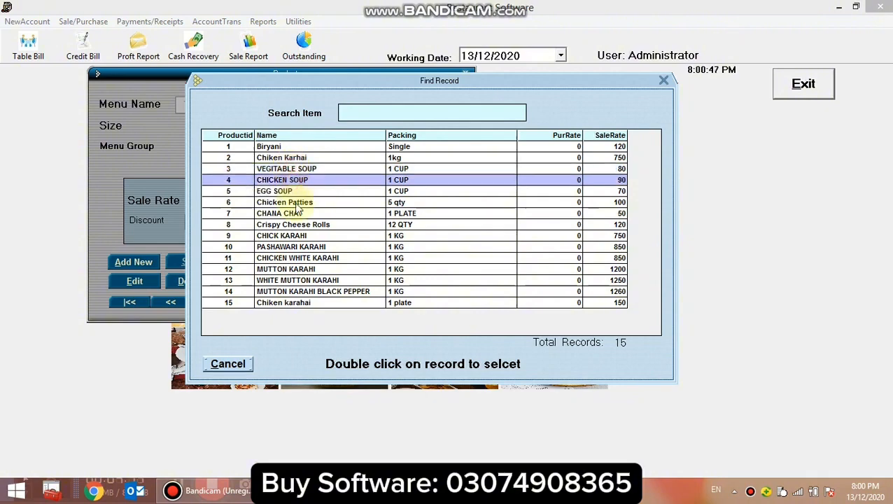
pyautogui.click(287, 194)
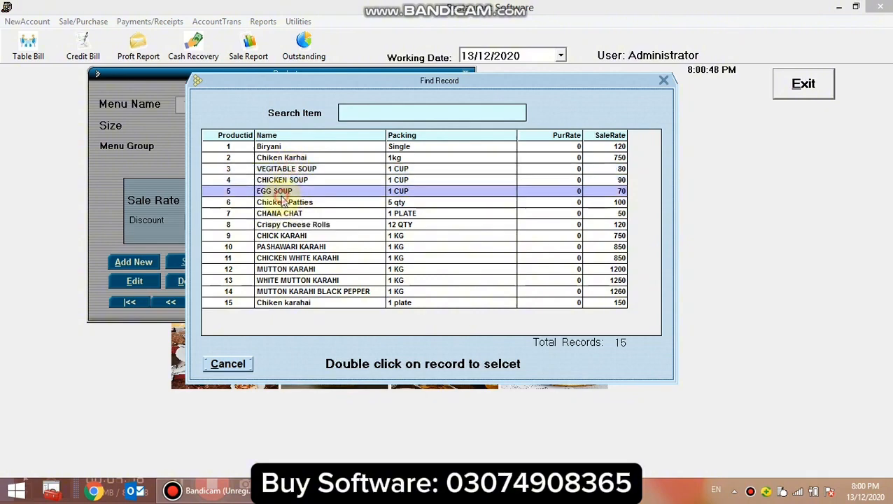
pyautogui.click(291, 270)
pyautogui.click(292, 280)
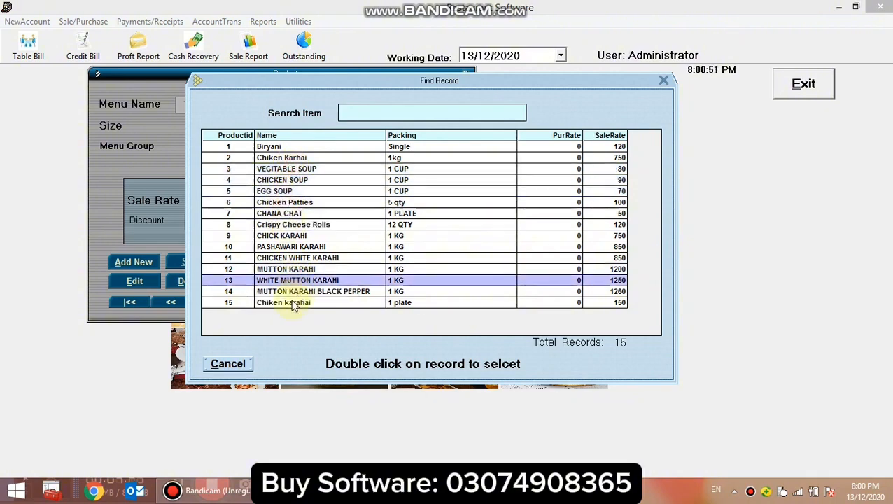
pyautogui.click(294, 303)
pyautogui.click(284, 246)
pyautogui.click(281, 202)
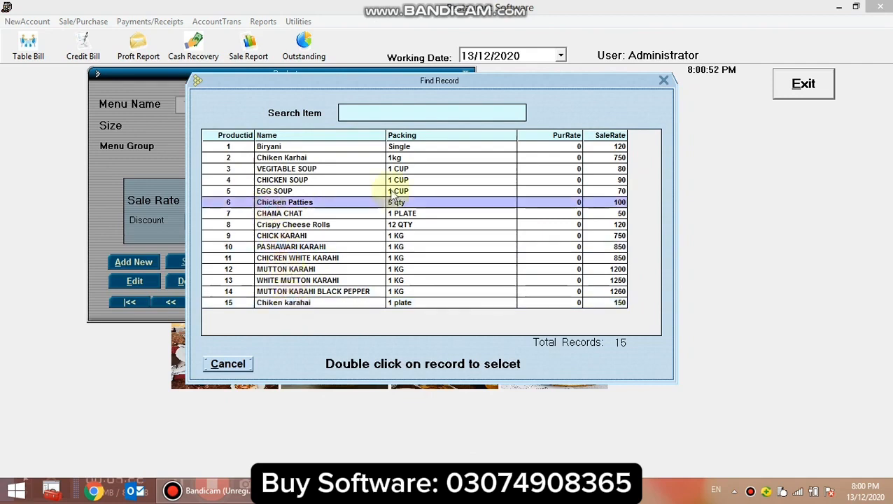
# Close the saved menu item list and leave the menu item form.
pyautogui.click(664, 81)
pyautogui.click(255, 283)
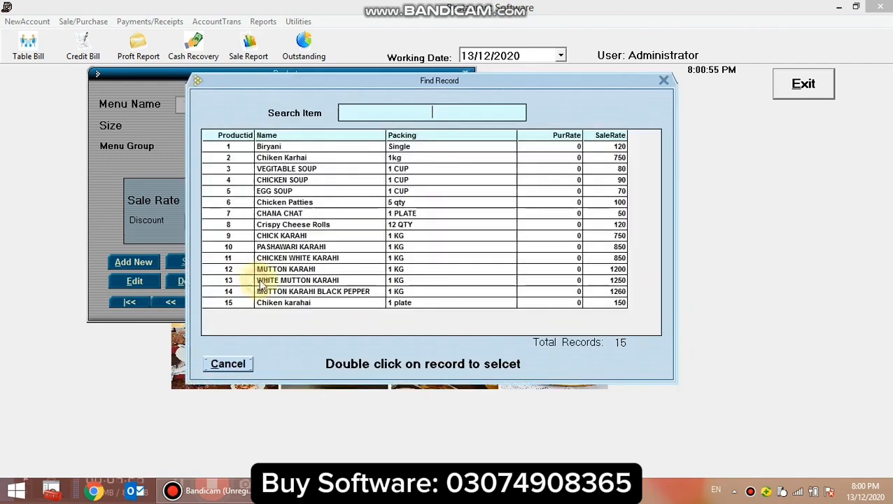
pyautogui.click(663, 81)
pyautogui.click(139, 303)
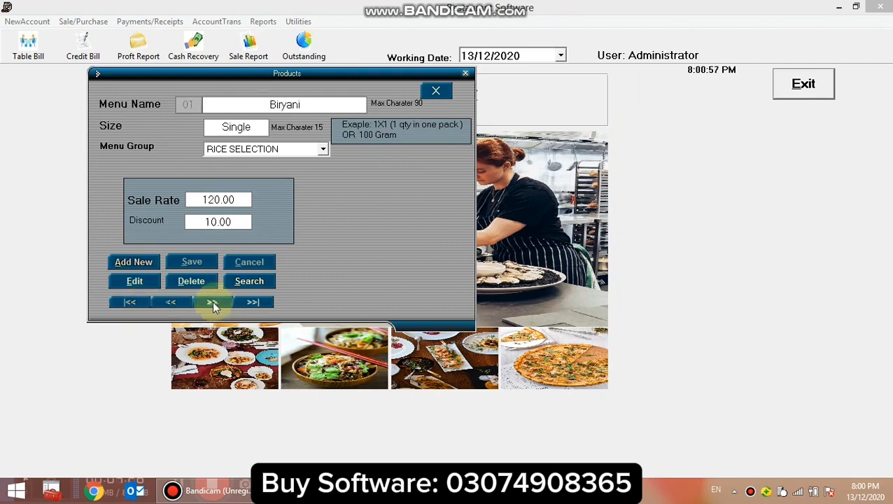
pyautogui.click(212, 301)
pyautogui.click(435, 93)
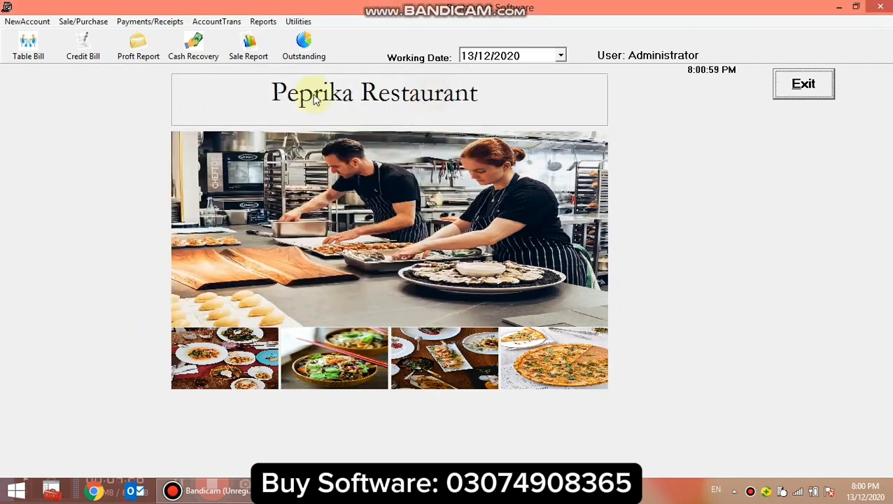
pyautogui.click(21, 22)
pyautogui.click(65, 211)
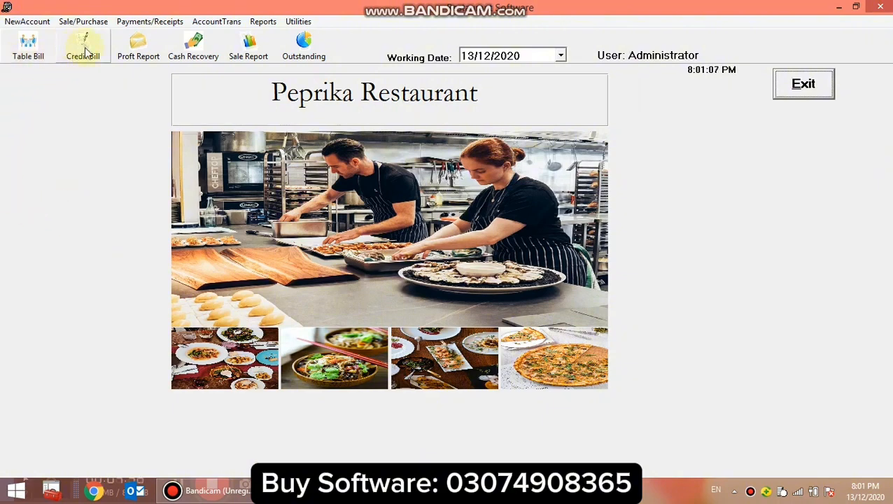
# Open a new table bill and choose Table 01 from the table list.
pyautogui.click(28, 49)
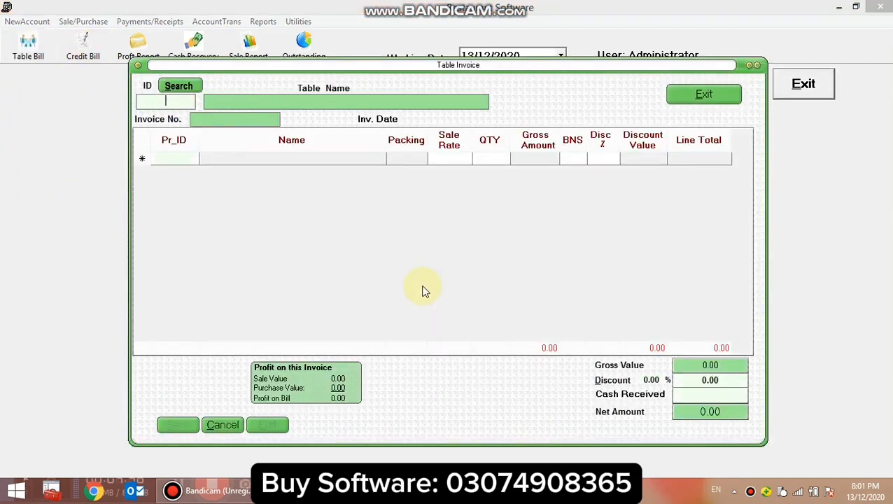
pyautogui.click(191, 86)
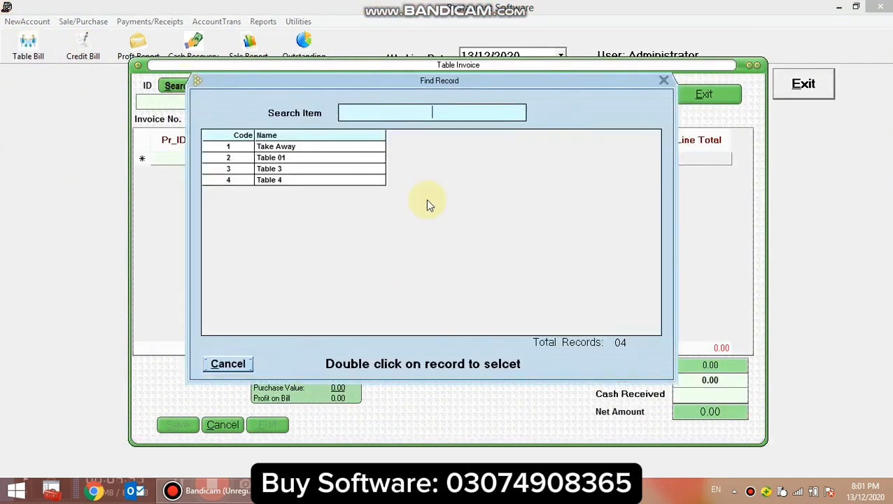
pyautogui.click(280, 148)
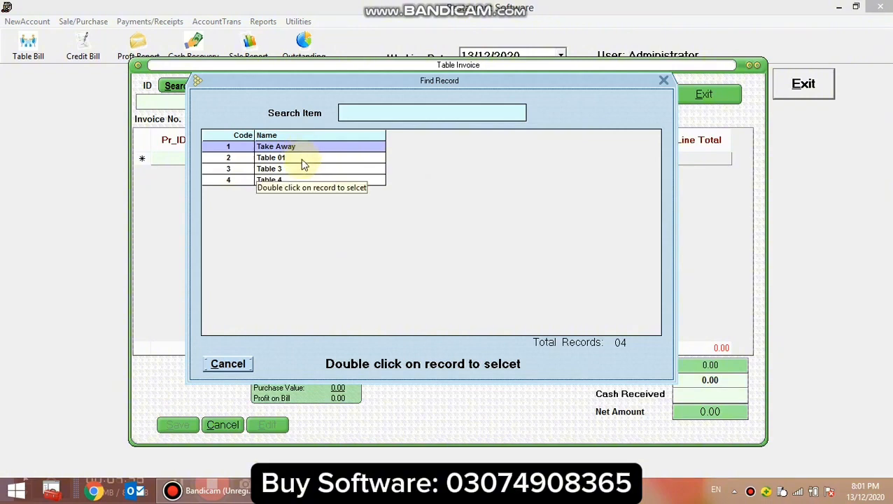
pyautogui.doubleClick(301, 158)
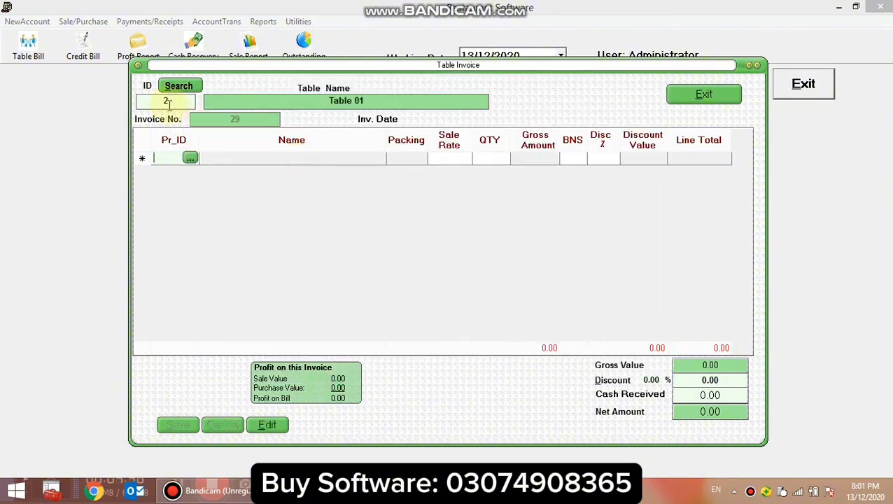
# Switch the table invoice to Take Away with ID 1, and return it to Table 01 with ID 2.
pyautogui.write('1')
pyautogui.press('Return')
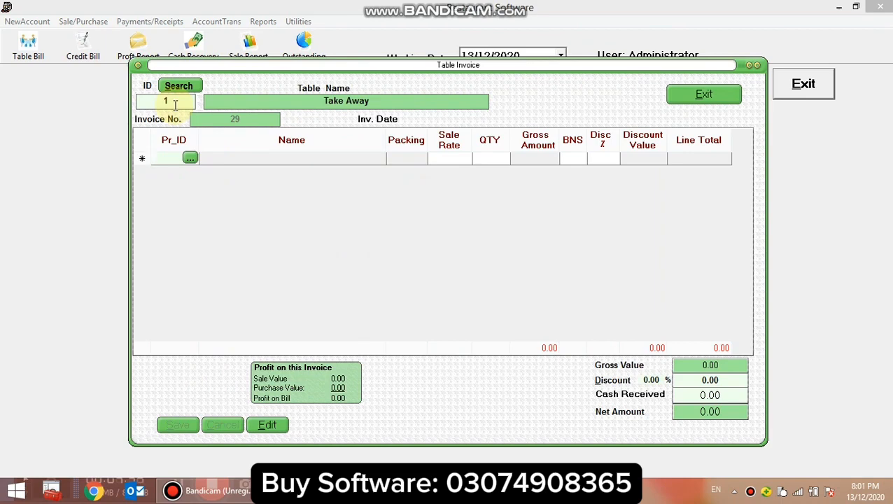
pyautogui.click(145, 104)
pyautogui.write('2')
pyautogui.press('Return')
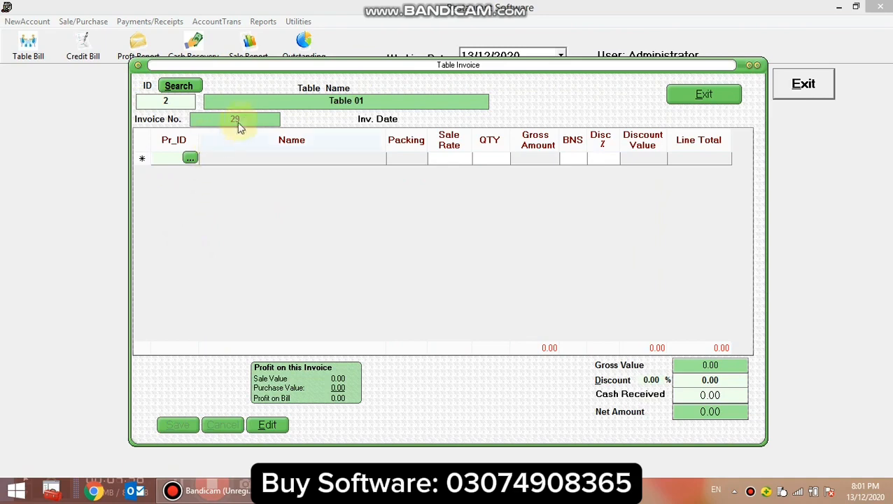
# Add Biryani from the menu item list to the Table 01 invoice with quantity 1.
pyautogui.click(190, 159)
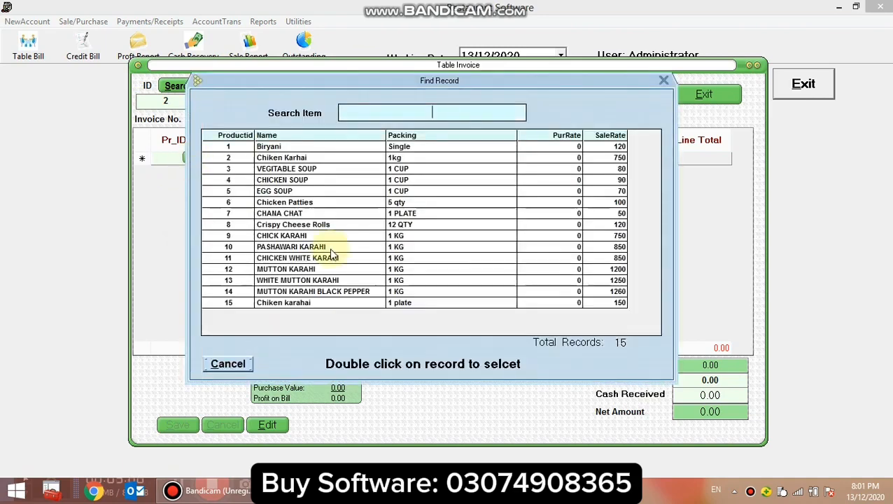
pyautogui.doubleClick(287, 148)
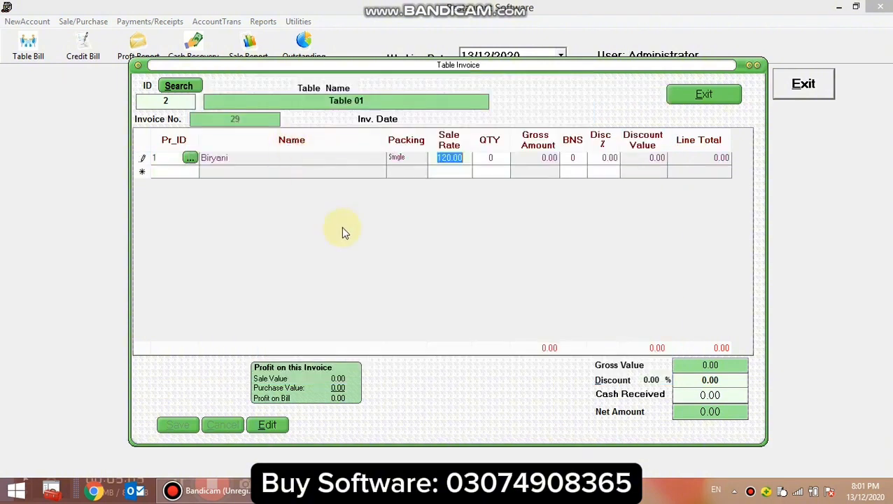
pyautogui.write('1')
pyautogui.press('Return')
pyautogui.press('Return')
pyautogui.press('Return')
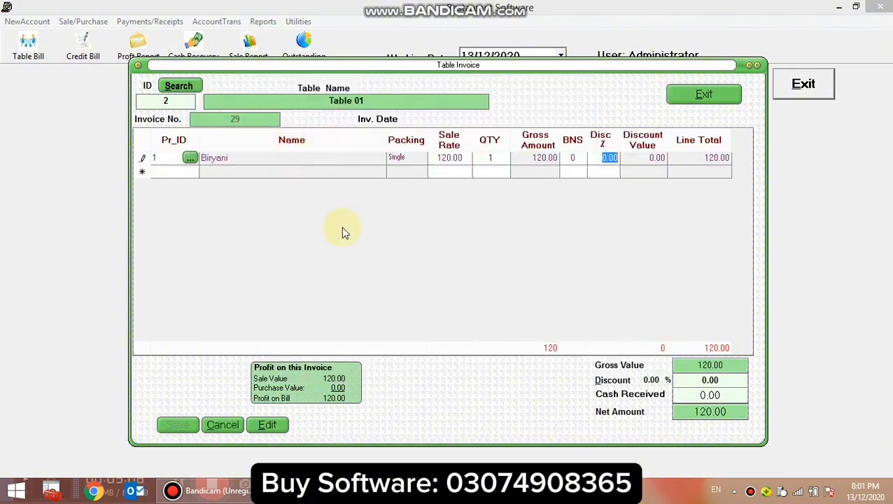
# Add Chiken Karhai to the invoice's second line by its product ID 2, with quantity 1.
pyautogui.write('2')
pyautogui.press('Return')
pyautogui.press('Return')
pyautogui.press('Return')
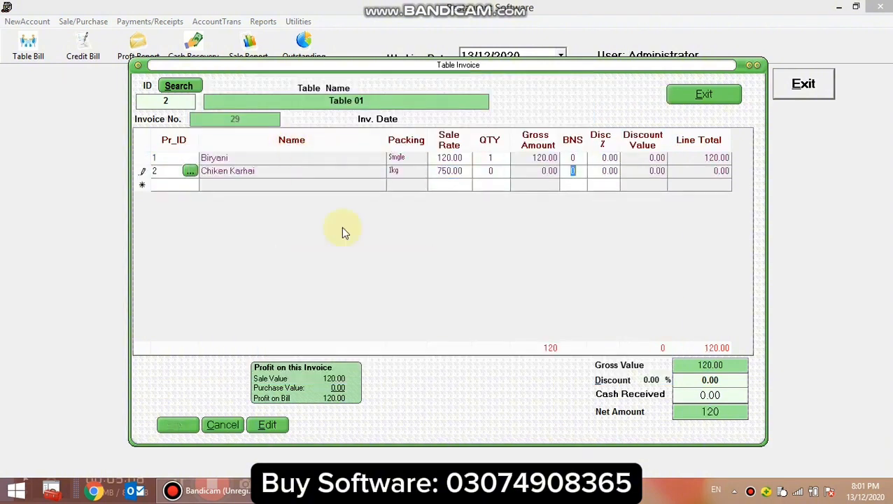
pyautogui.hotkey('shift', 'Tab')
pyautogui.write('1')
pyautogui.press('Return')
pyautogui.press('Return')
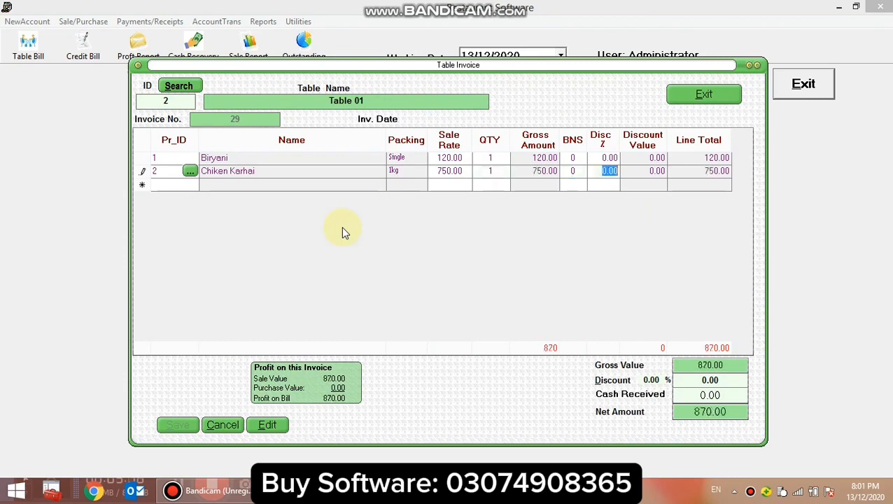
pyautogui.press('Return')
# Search the menu items for chicken and add CHICKEN SOUP to the invoice with quantity 1.
pyautogui.doubleClick(191, 185)
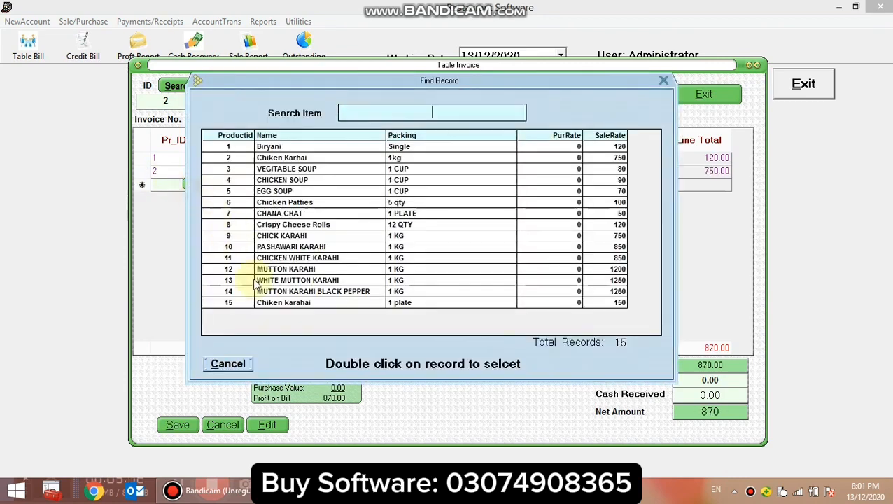
pyautogui.write('cj')
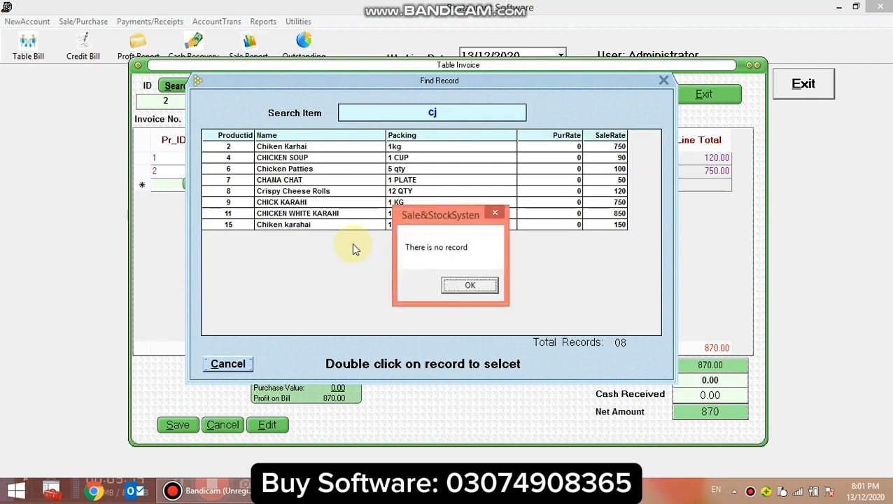
pyautogui.press('Return')
pyautogui.press('BackSpace')
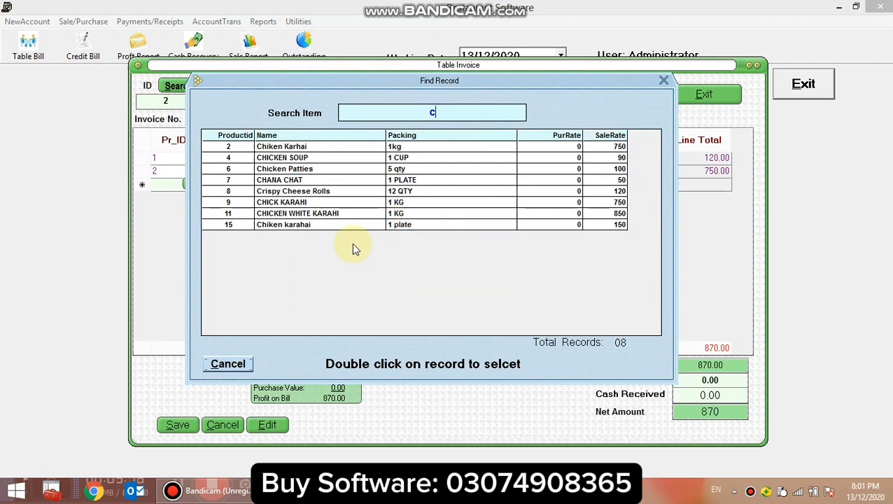
pyautogui.write('hic')
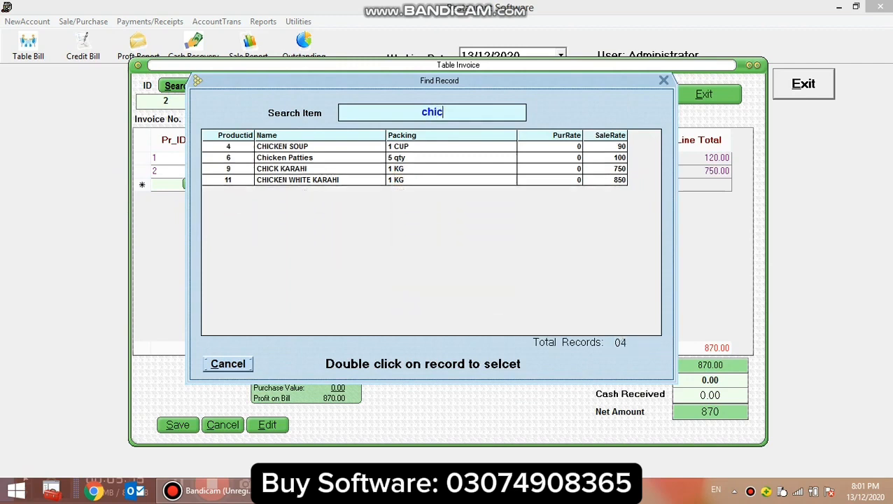
pyautogui.write('ken')
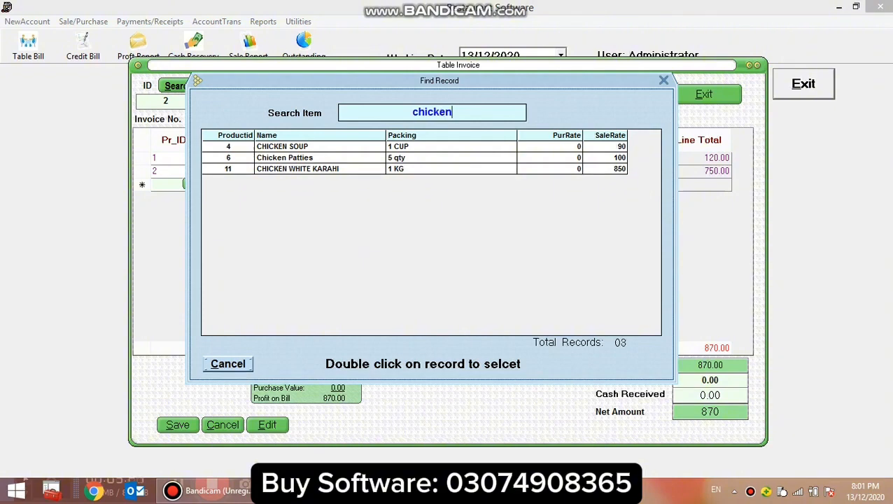
pyautogui.doubleClick(313, 149)
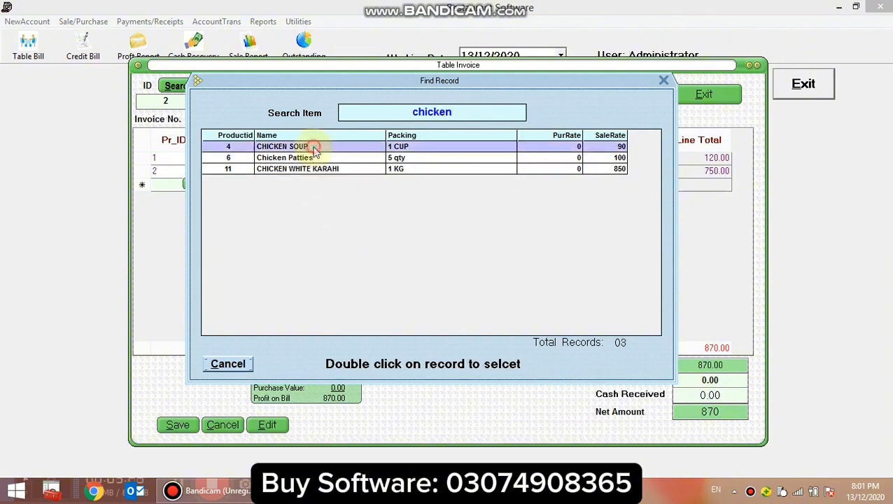
pyautogui.press('Return')
pyautogui.write('1')
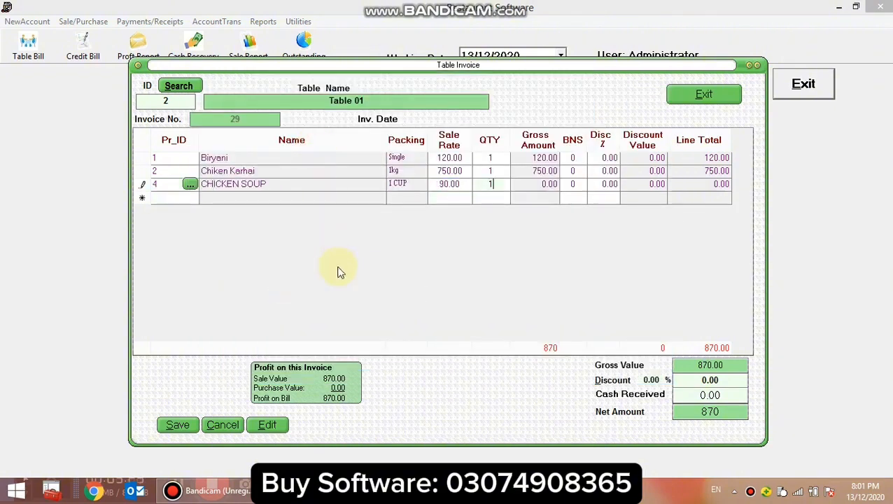
pyautogui.press('Return')
pyautogui.press('Return')
pyautogui.press('Return')
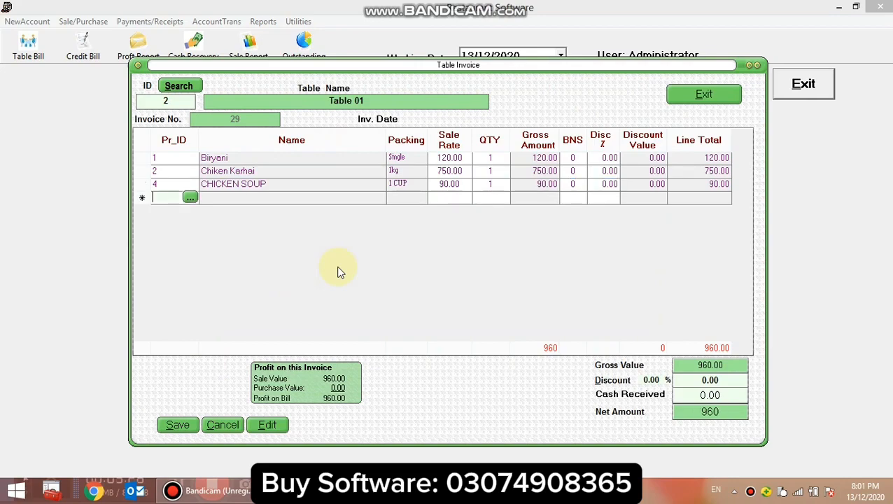
# Add CHICKEN WHITE KARAHI to the invoice with quantity 1 and a 2% discount.
pyautogui.press('Return')
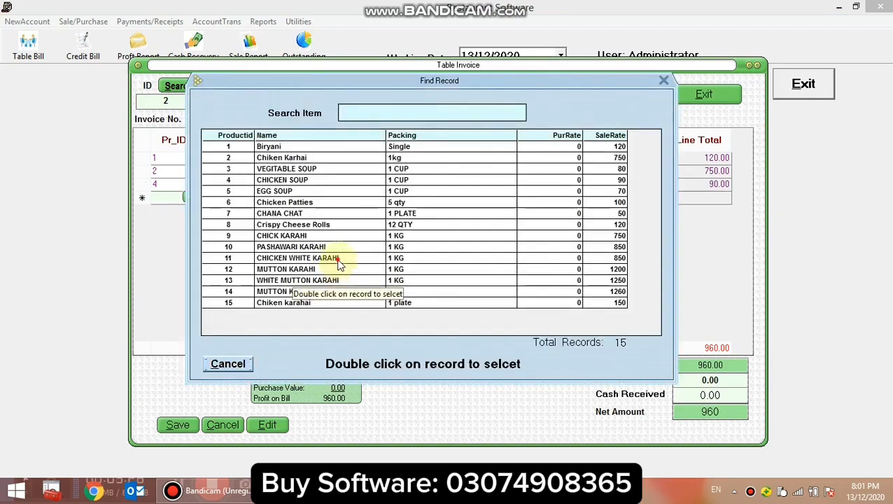
pyautogui.doubleClick(339, 260)
pyautogui.press('Return')
pyautogui.write('1')
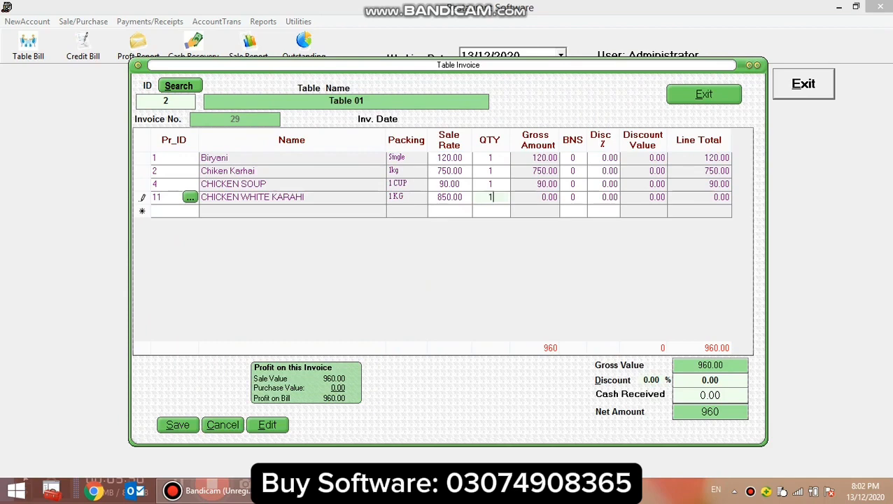
pyautogui.press('Return')
pyautogui.press('Return')
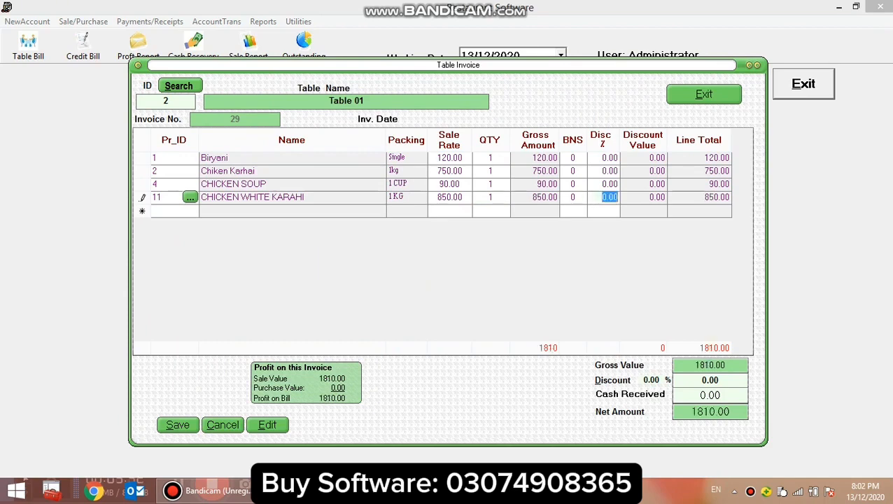
pyautogui.write('2')
pyautogui.press('Return')
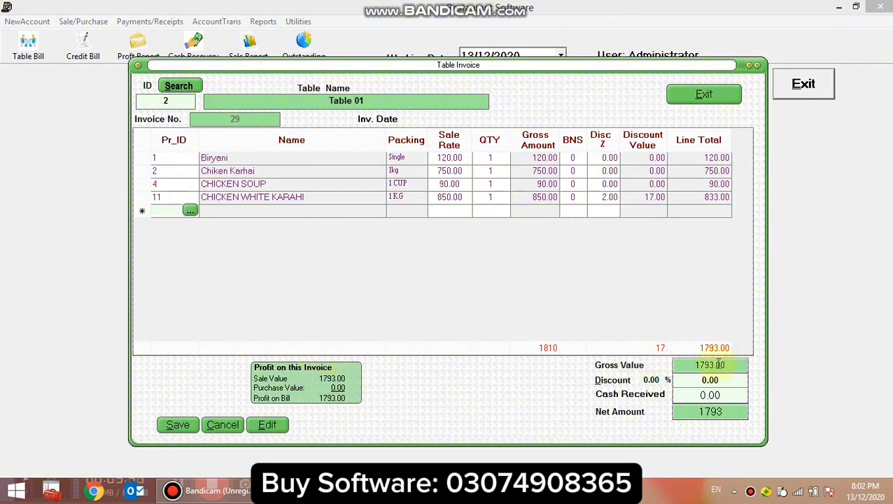
# Enter 1793 as the cash received for the Table 01 invoice and save it.
pyautogui.click(706, 380)
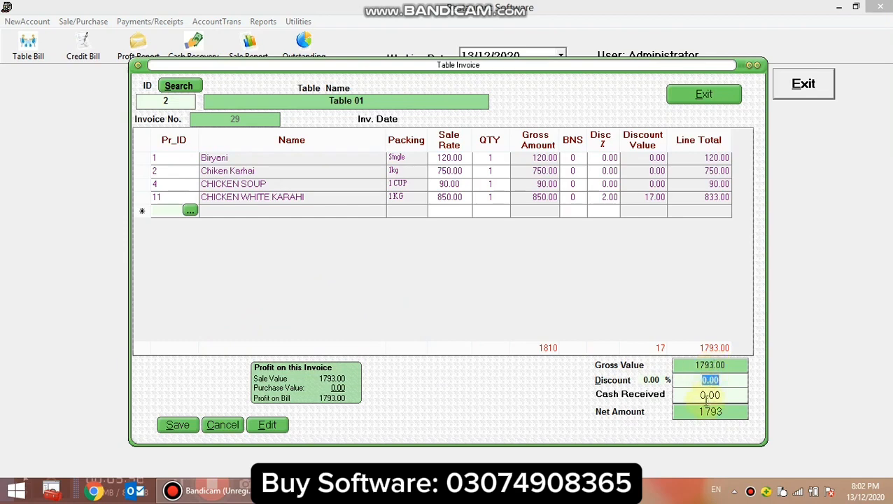
pyautogui.click(698, 396)
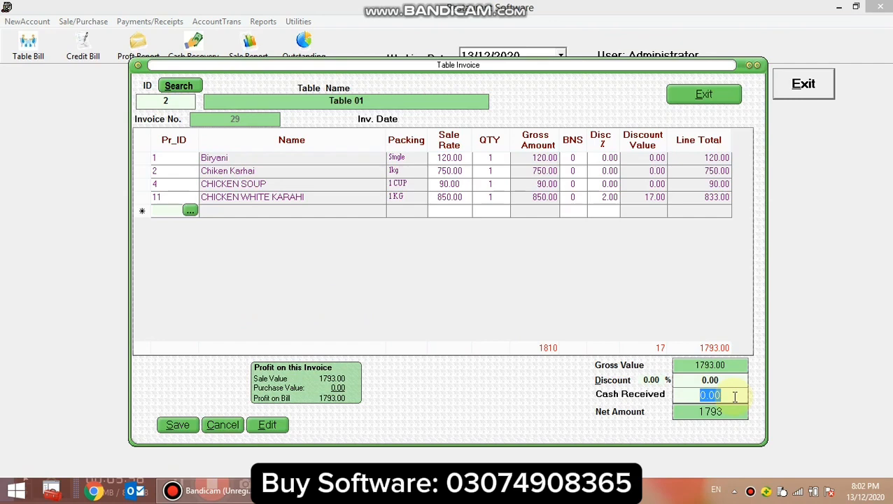
pyautogui.write('1793')
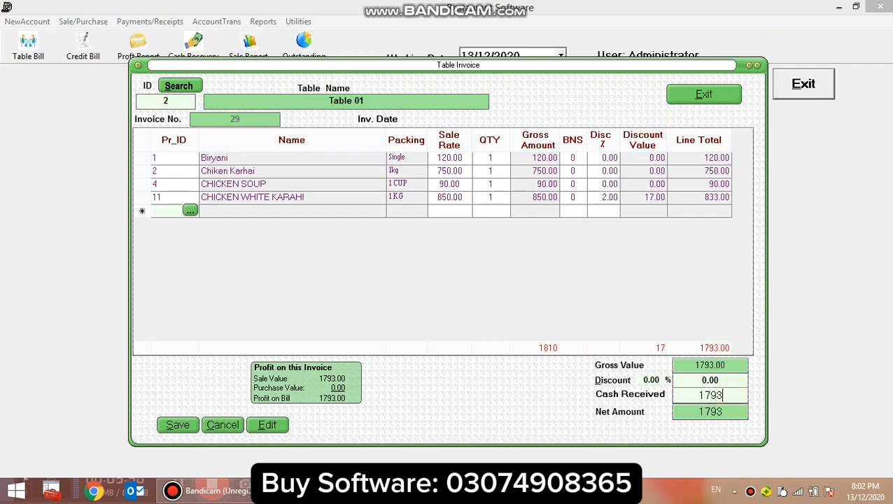
pyautogui.press('Return')
pyautogui.click(179, 427)
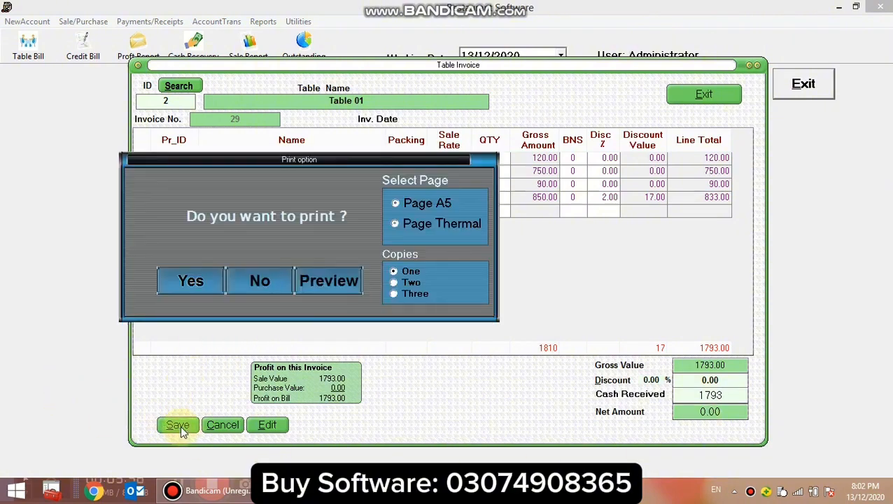
# Preview the saved invoice on the thermal page format with one copy and examine its header details.
pyautogui.moveTo(384, 162); pyautogui.dragTo(492, 147)
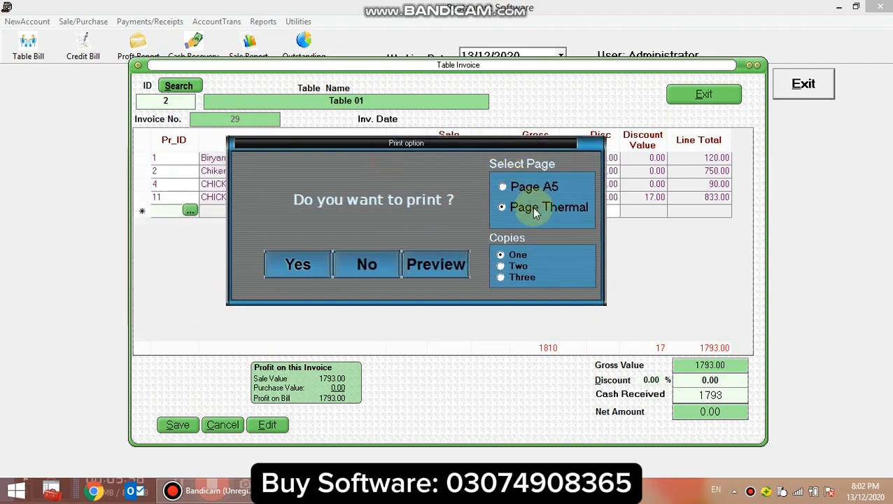
pyautogui.click(516, 188)
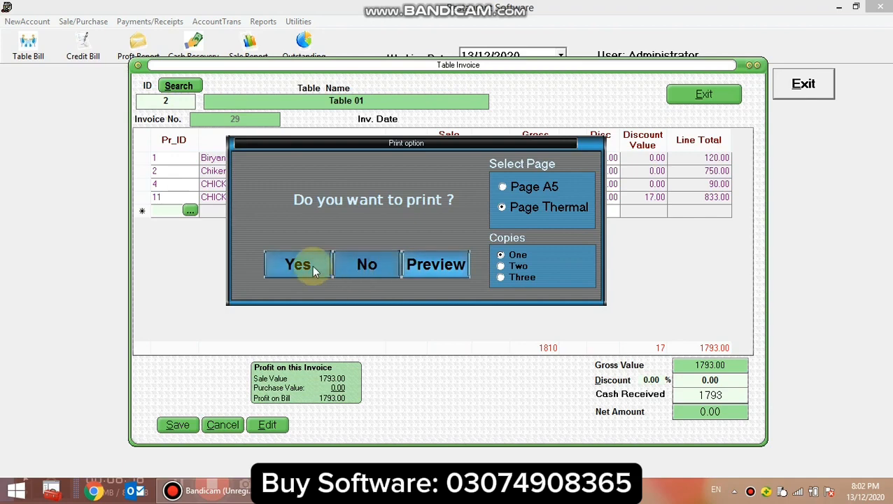
pyautogui.click(424, 268)
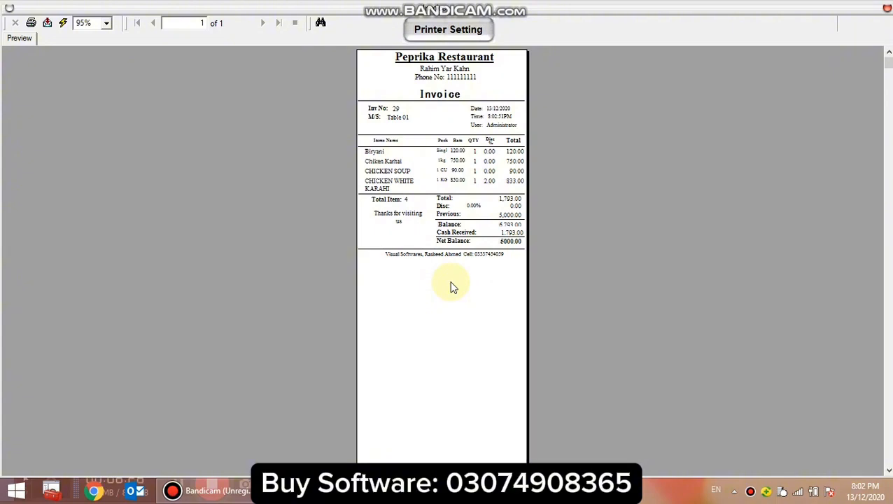
pyautogui.click(395, 110)
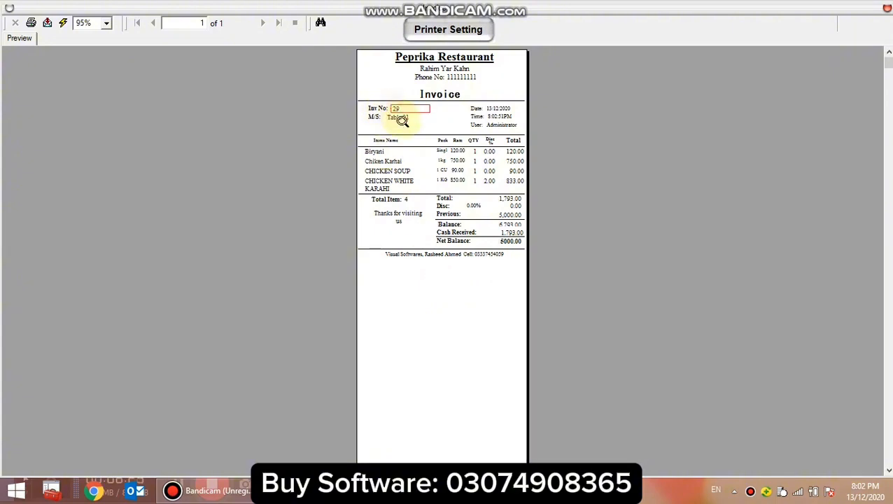
# Examine the restaurant name, address, phone, invoice number, table name, user and time in the invoice header.
pyautogui.click(427, 58)
pyautogui.click(437, 68)
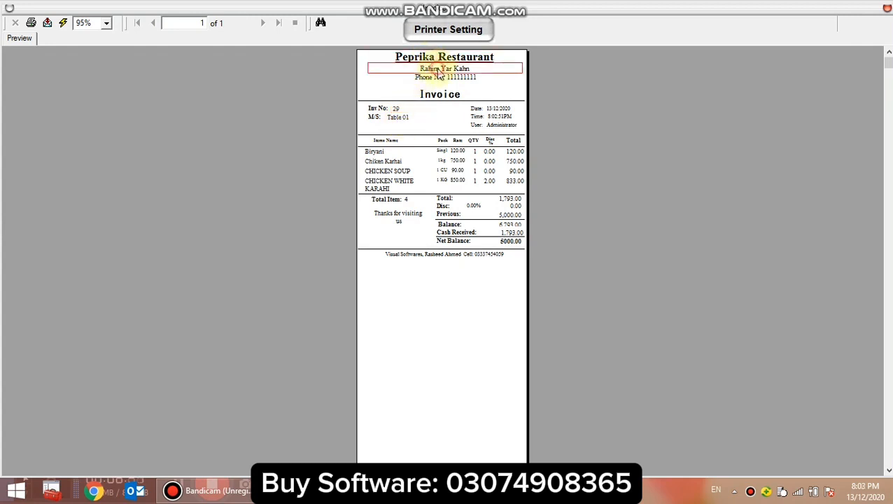
pyautogui.click(448, 75)
pyautogui.click(400, 110)
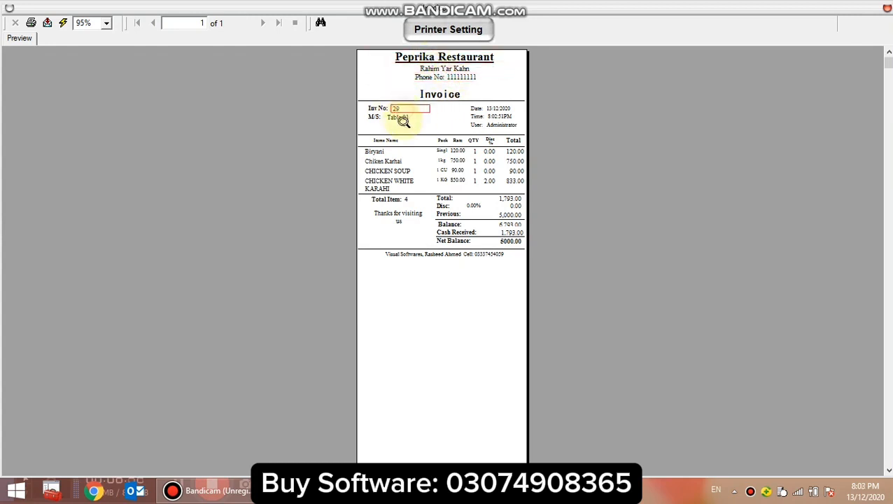
pyautogui.click(401, 118)
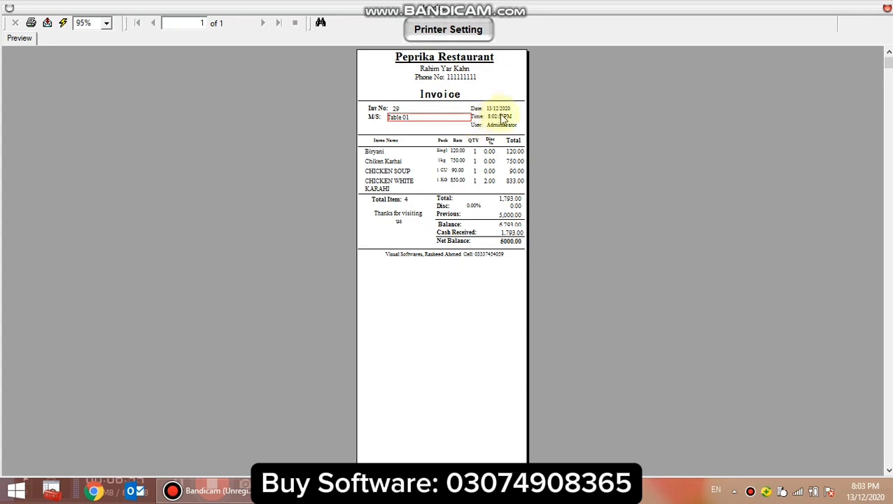
pyautogui.click(503, 126)
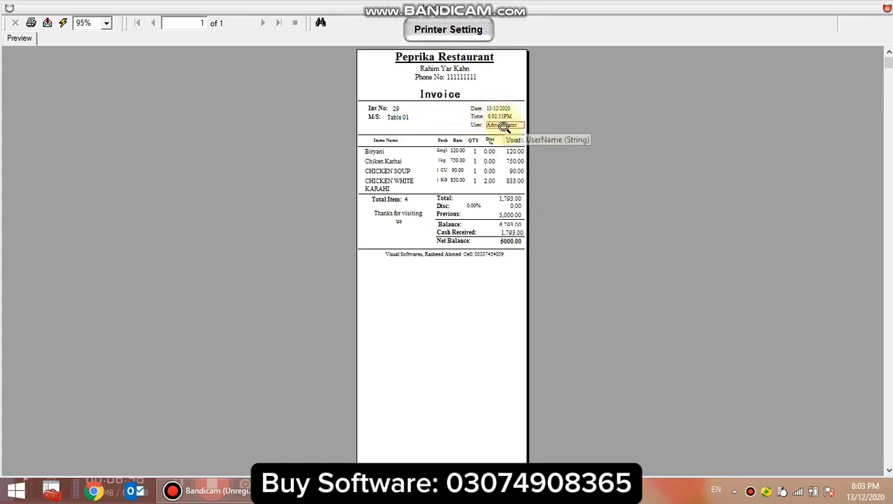
pyautogui.click(498, 117)
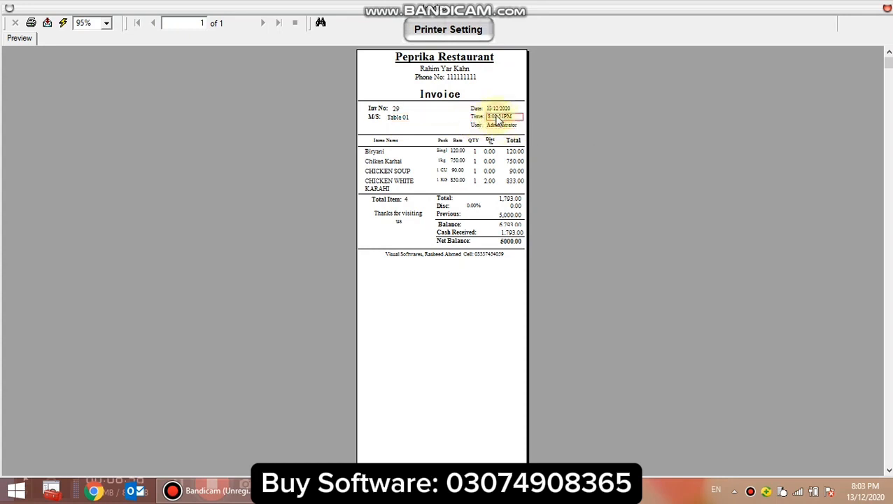
# Examine the item lines of the previewed invoice, including name, packing, rate, quantity and discount percentage.
pyautogui.click(383, 154)
pyautogui.click(390, 190)
pyautogui.click(389, 189)
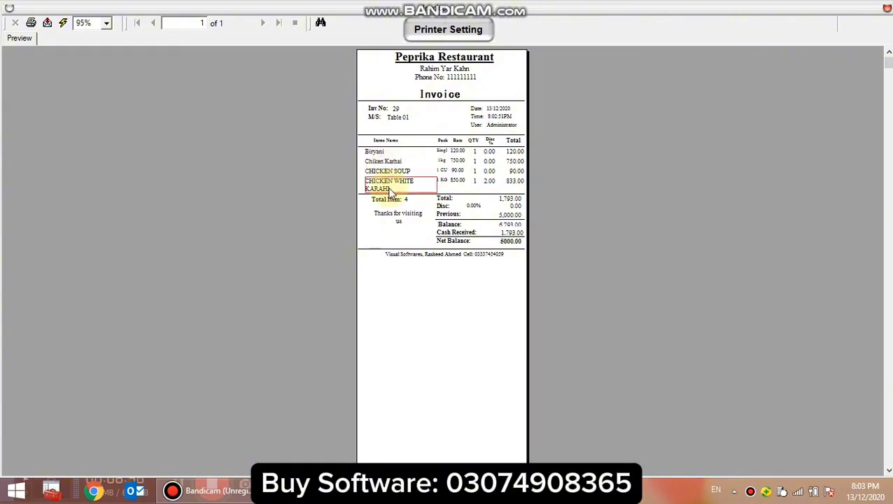
pyautogui.click(444, 152)
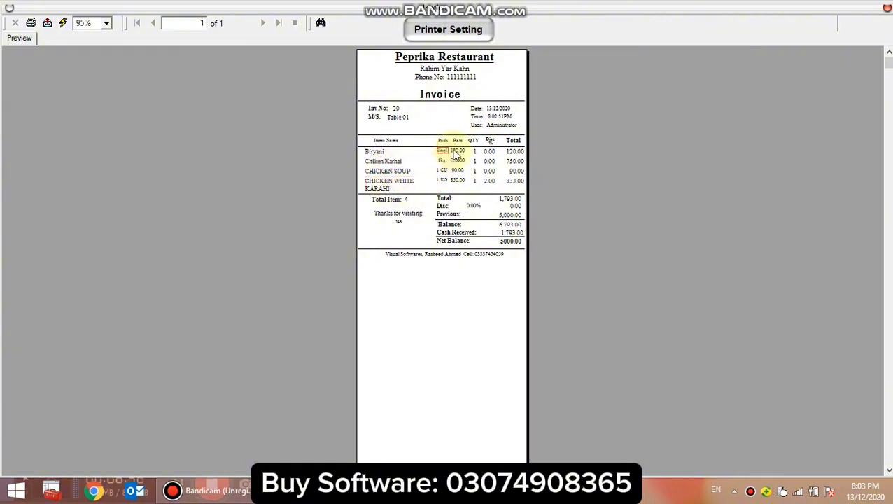
pyautogui.click(459, 151)
pyautogui.click(476, 152)
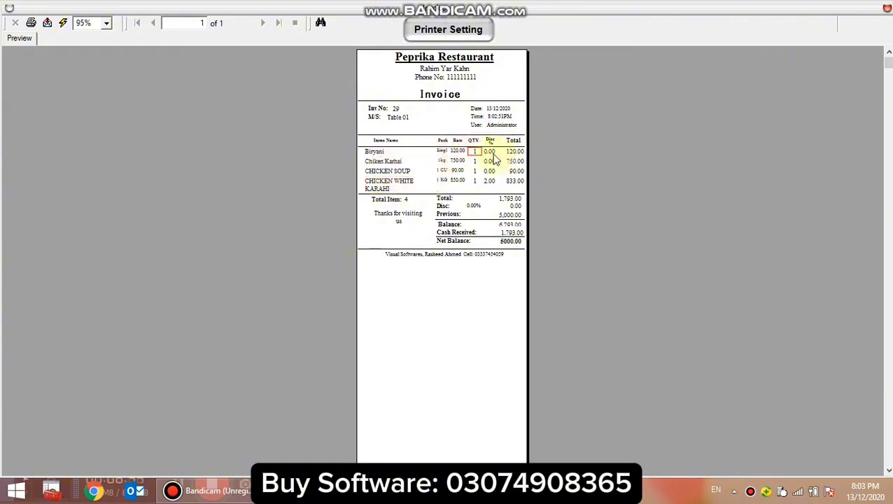
pyautogui.click(488, 152)
pyautogui.click(492, 184)
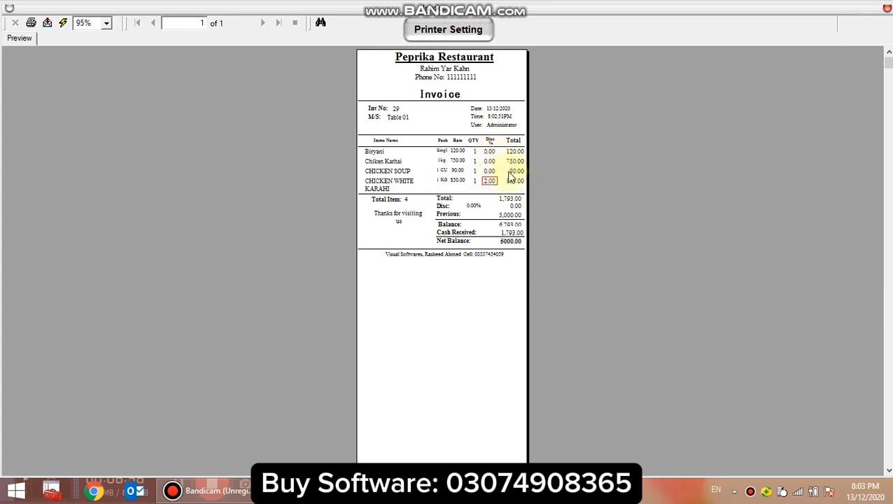
# Review the invoice's total, discount, cash received and net balance, and close the preview and the table invoice.
pyautogui.click(443, 208)
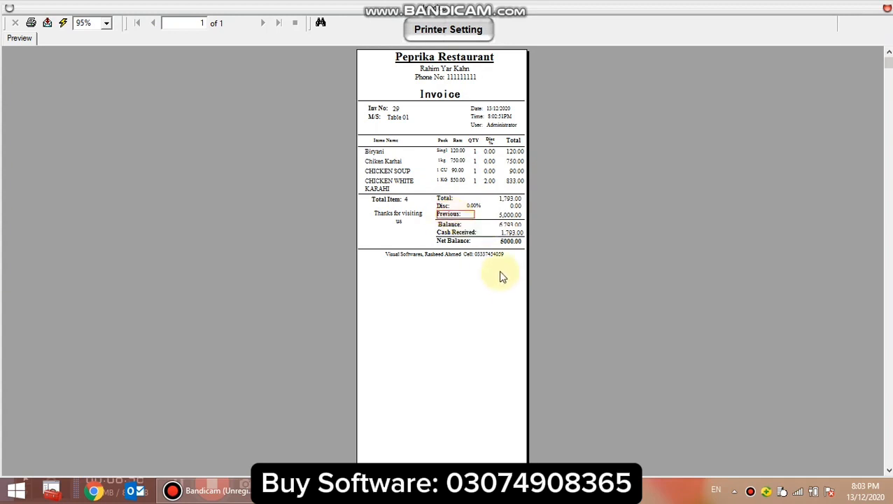
pyautogui.click(441, 200)
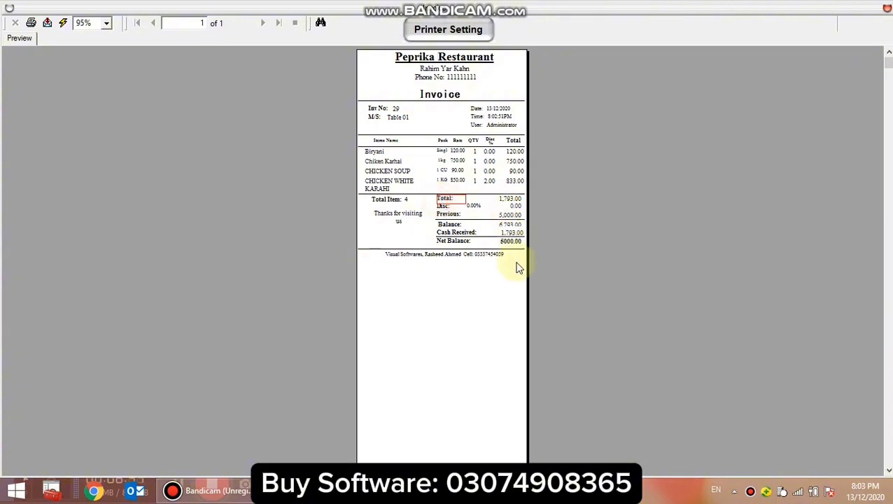
pyautogui.click(468, 233)
pyautogui.click(513, 243)
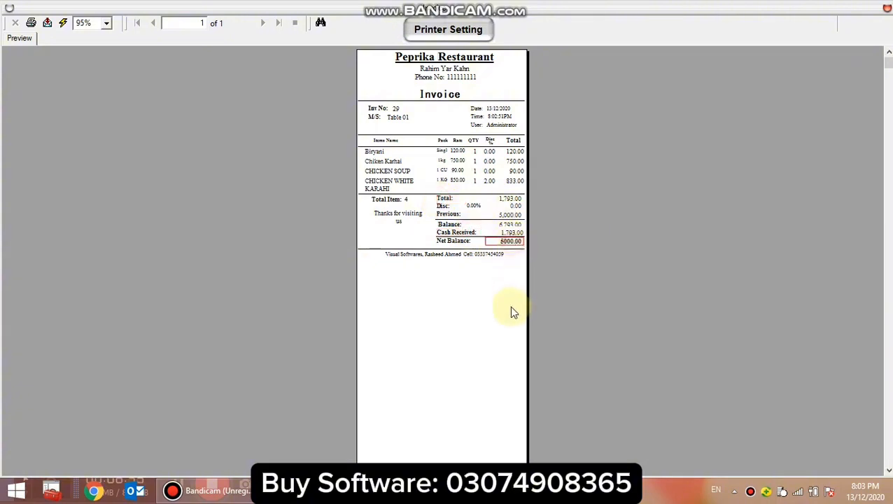
pyautogui.click(509, 307)
pyautogui.click(888, 9)
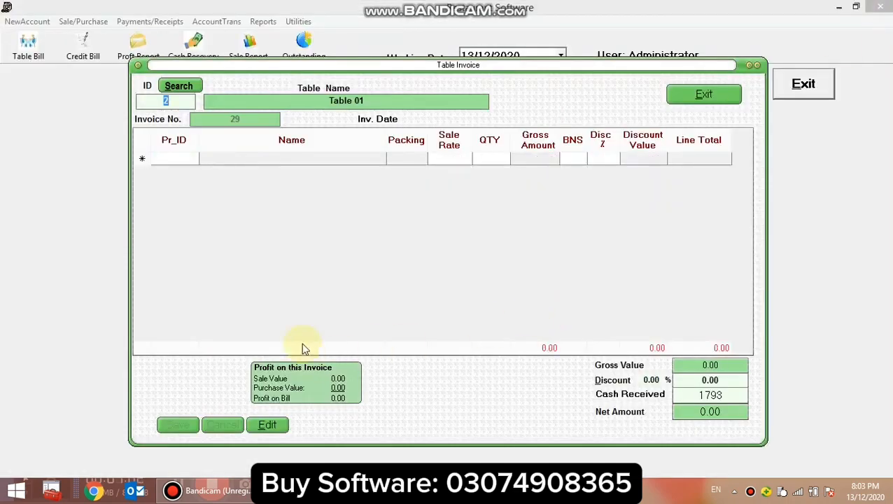
pyautogui.click(715, 97)
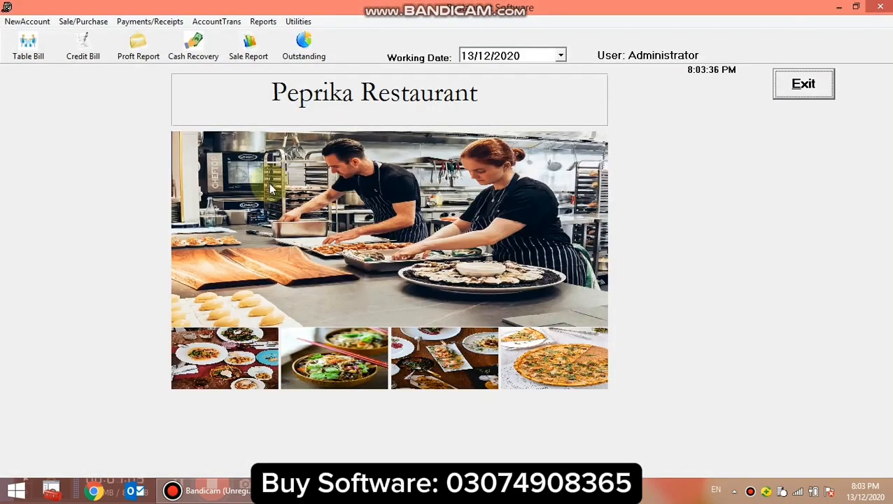
# Show the profit and loss report for 13/12/2020, examine its sale discount and net profit, and close it.
pyautogui.click(138, 44)
pyautogui.click(354, 150)
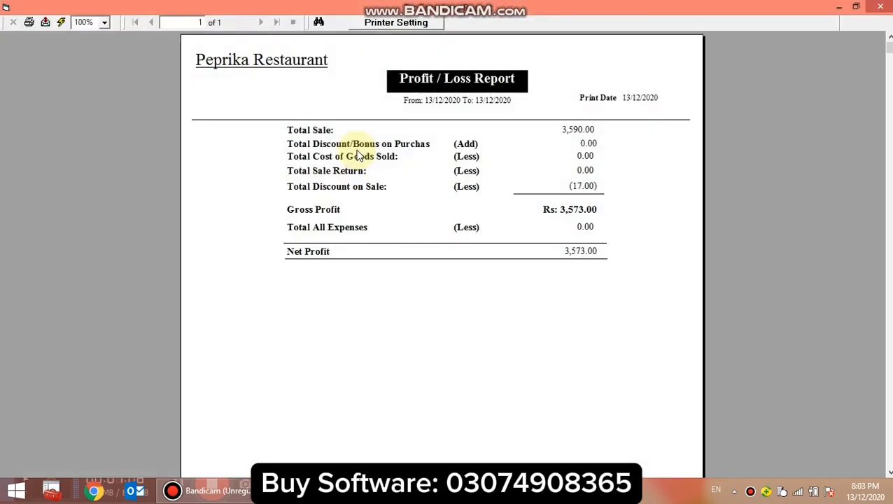
pyautogui.click(561, 255)
pyautogui.click(572, 186)
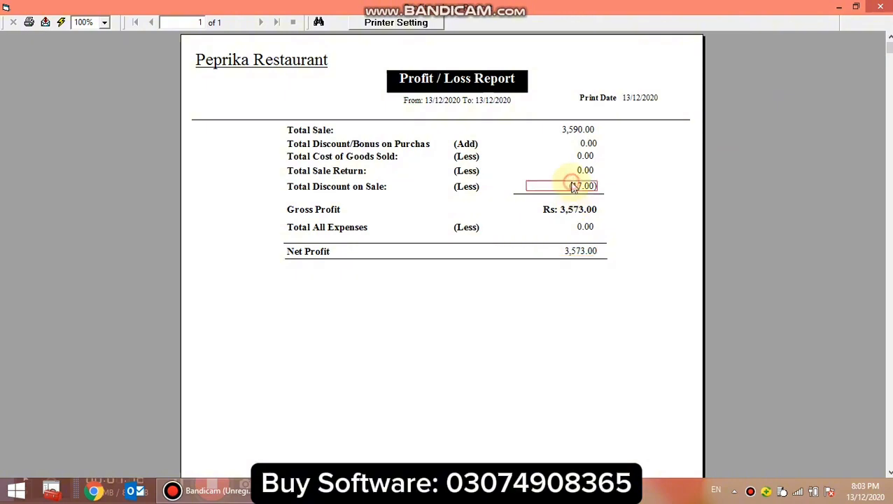
pyautogui.click(585, 254)
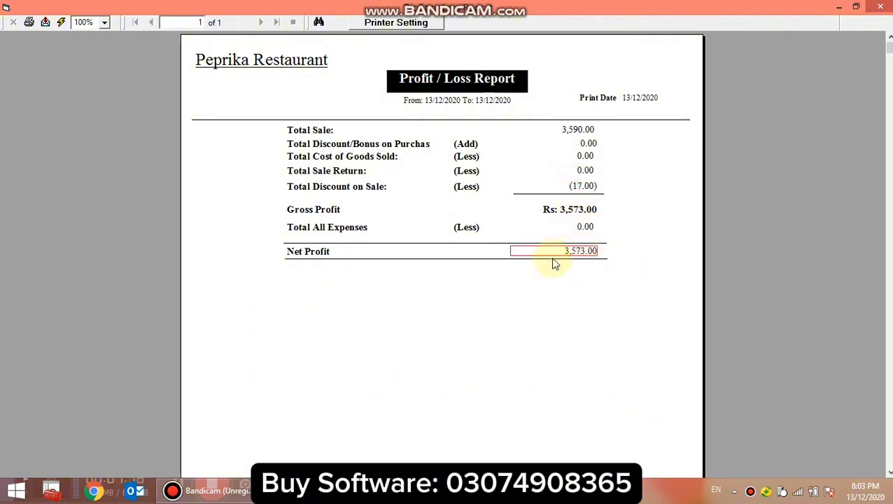
pyautogui.click(880, 7)
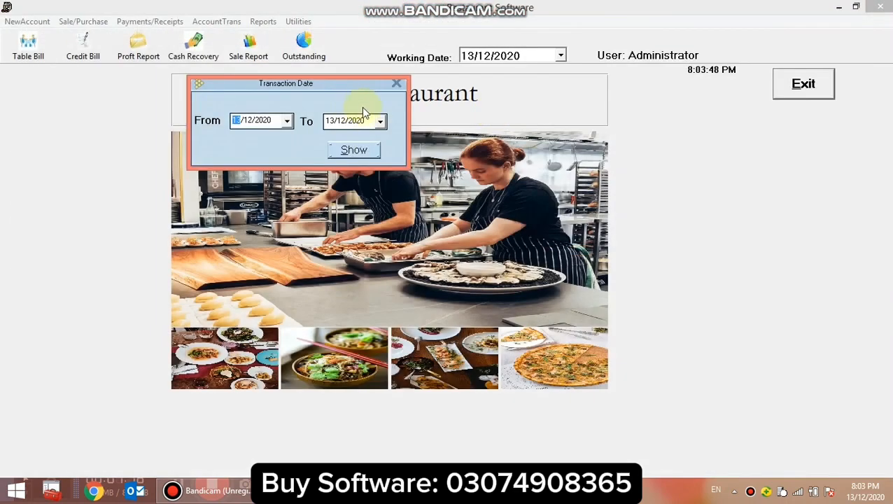
# Show the profit and loss report from 01/12/2020 to 13/12/2020, and close it along with the date selection.
pyautogui.click(247, 121)
pyautogui.click(341, 126)
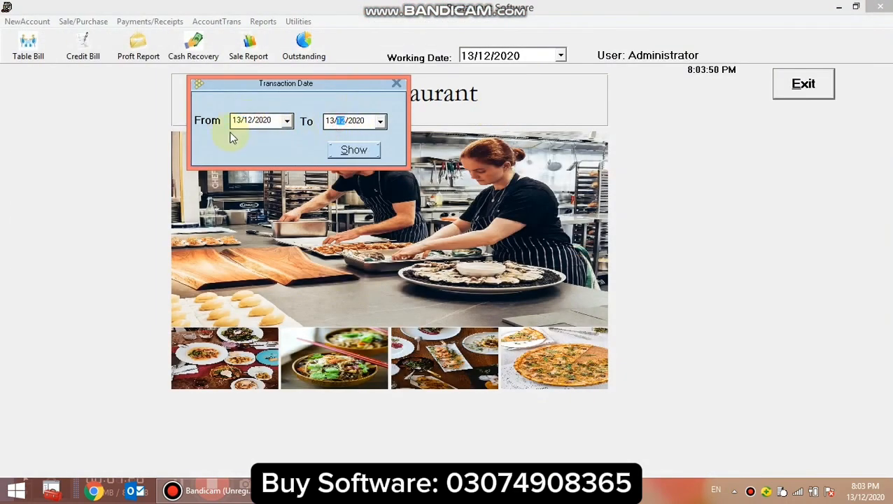
pyautogui.click(234, 122)
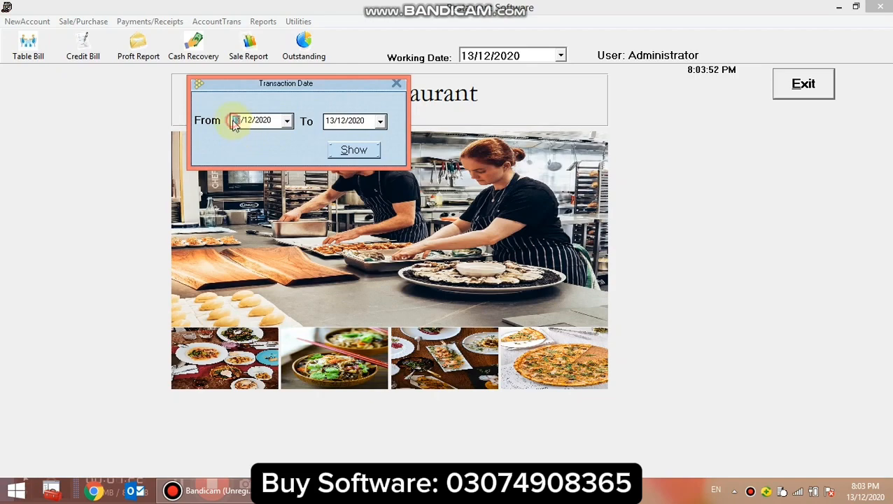
pyautogui.click(354, 149)
pyautogui.click(880, 7)
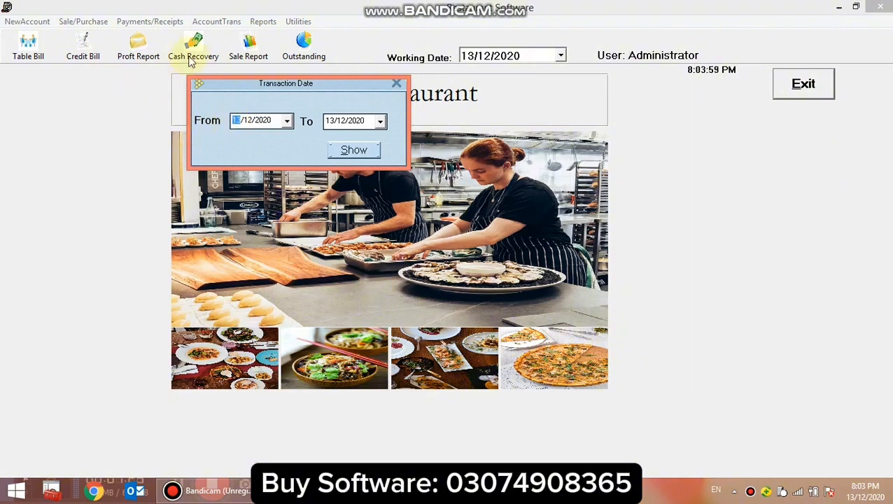
pyautogui.click(396, 83)
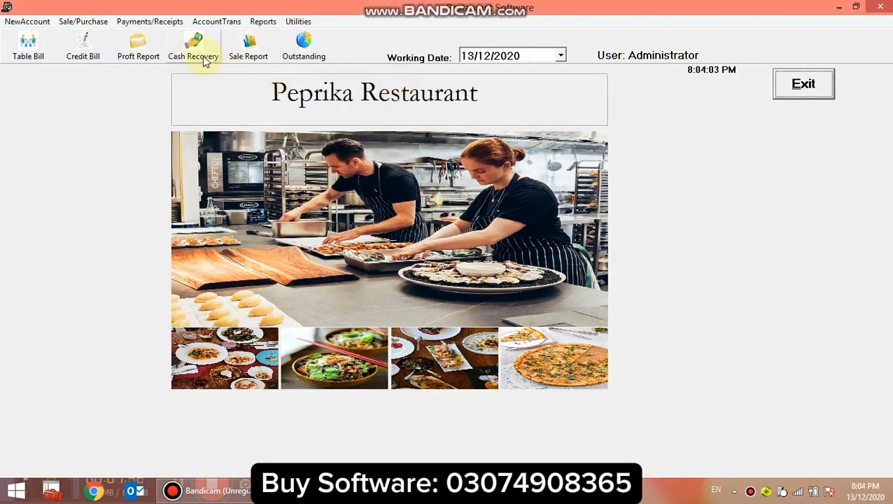
# Record a cash recovery of 500 from the third customer in the customer list, update the entry and close the form.
pyautogui.click(203, 56)
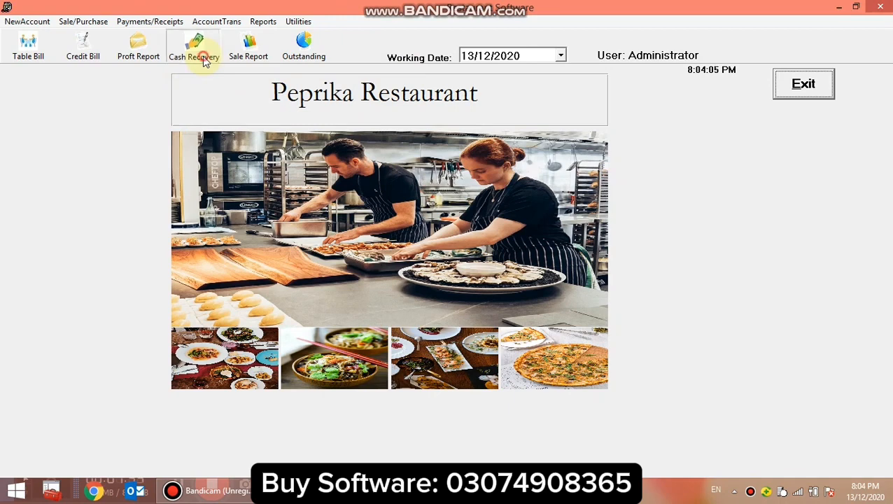
pyautogui.click(201, 143)
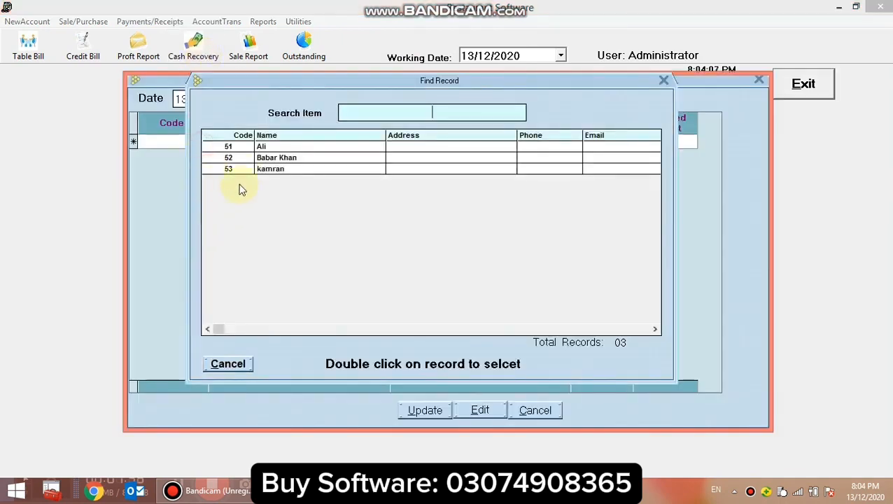
pyautogui.doubleClick(244, 173)
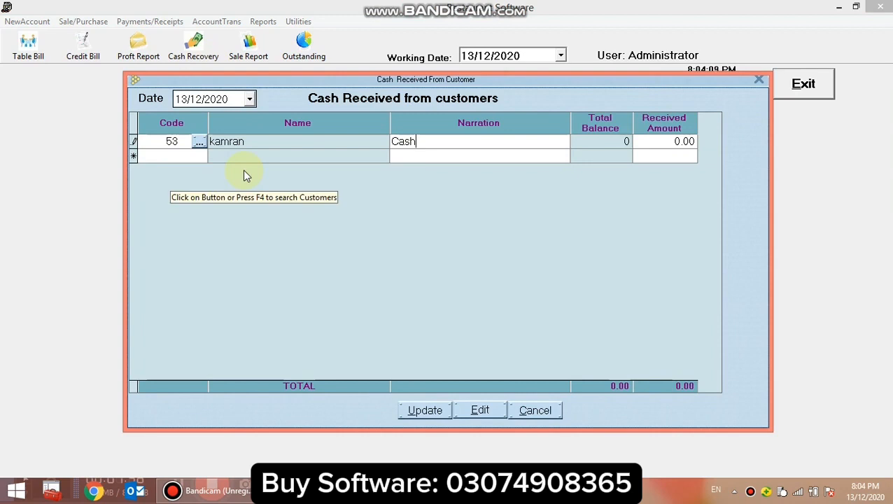
pyautogui.press('Return')
pyautogui.write('5')
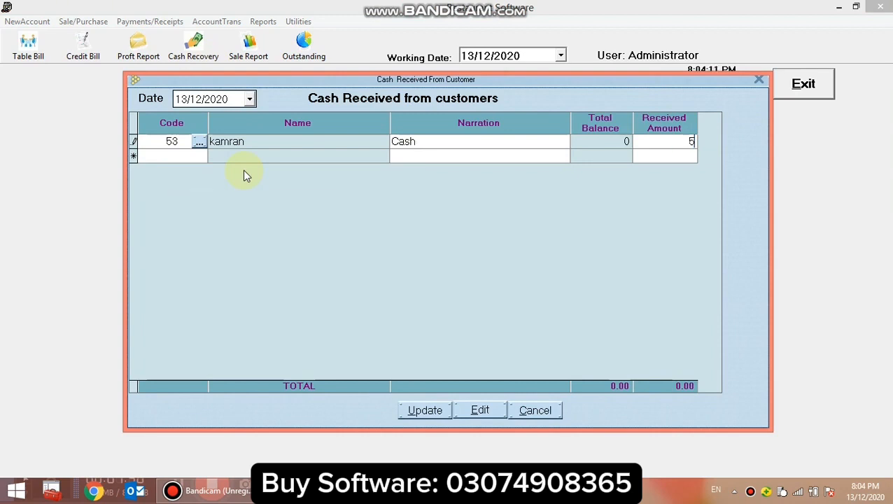
pyautogui.write('00')
pyautogui.press('Return')
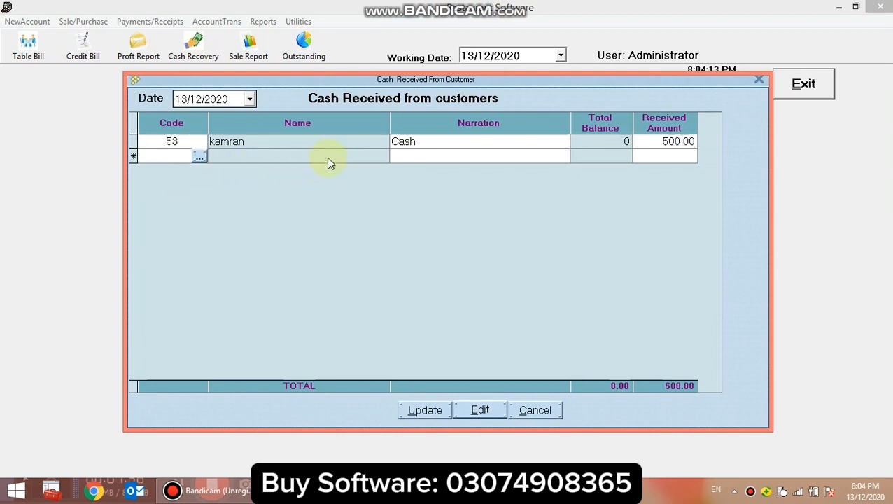
pyautogui.click(417, 413)
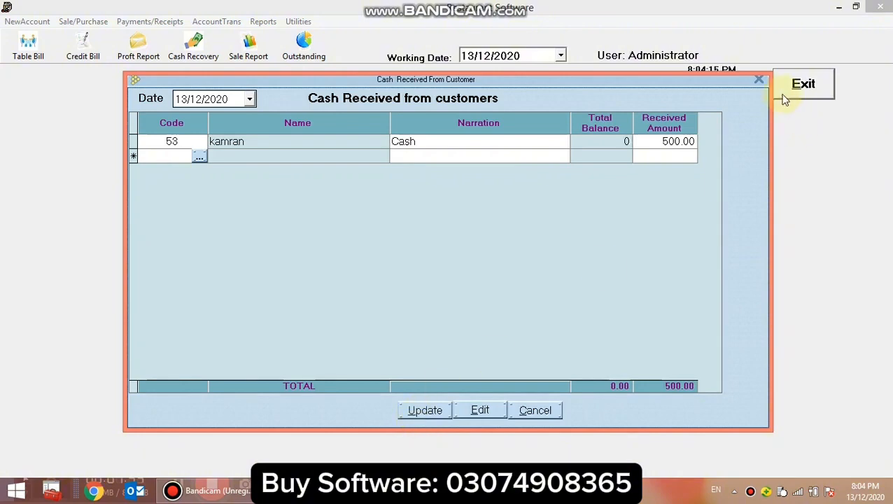
pyautogui.click(762, 81)
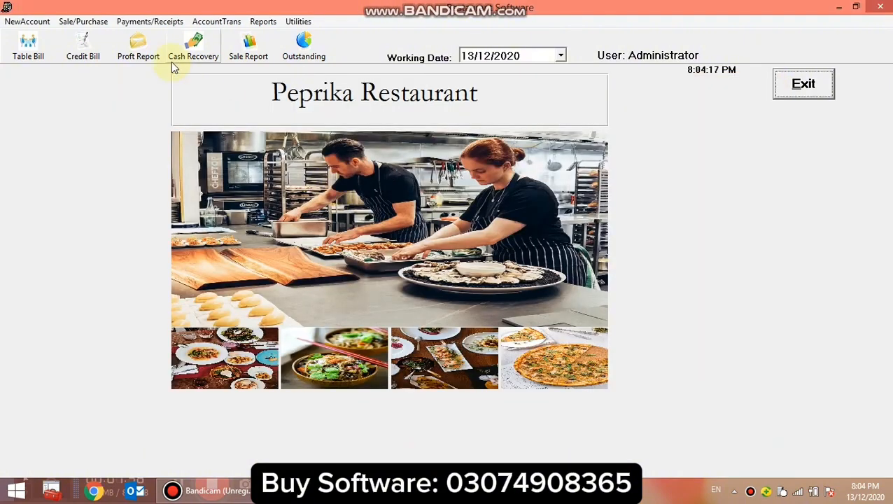
# Show the sale report from 01/12/2020 to 13/12/2020 and examine the dates of its invoices.
pyautogui.click(249, 45)
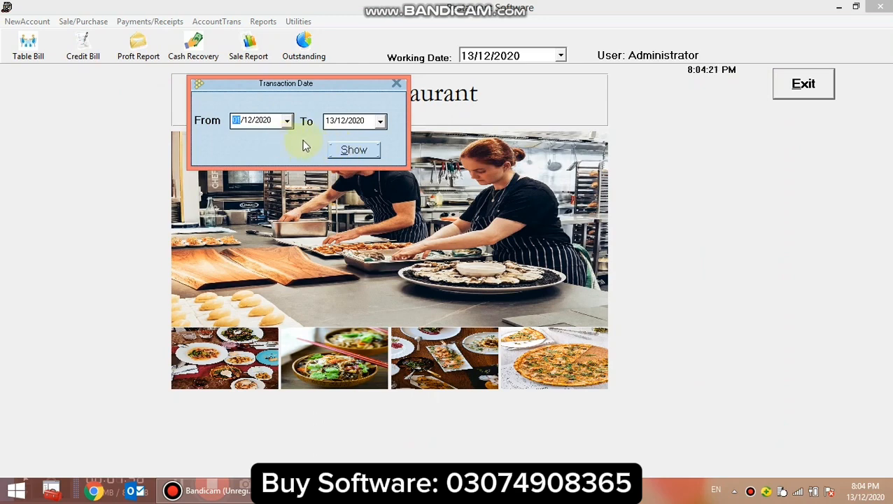
pyautogui.click(347, 152)
pyautogui.click(286, 120)
pyautogui.click(357, 122)
pyautogui.click(250, 123)
pyautogui.click(245, 123)
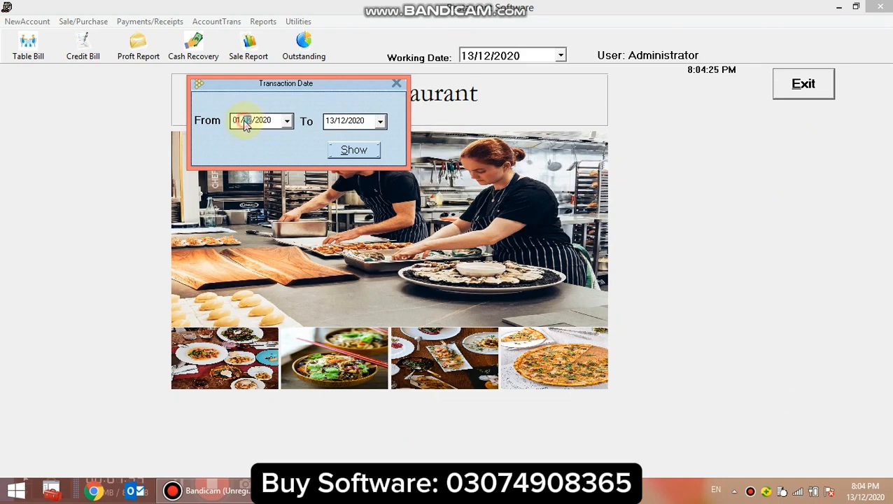
pyautogui.click(356, 123)
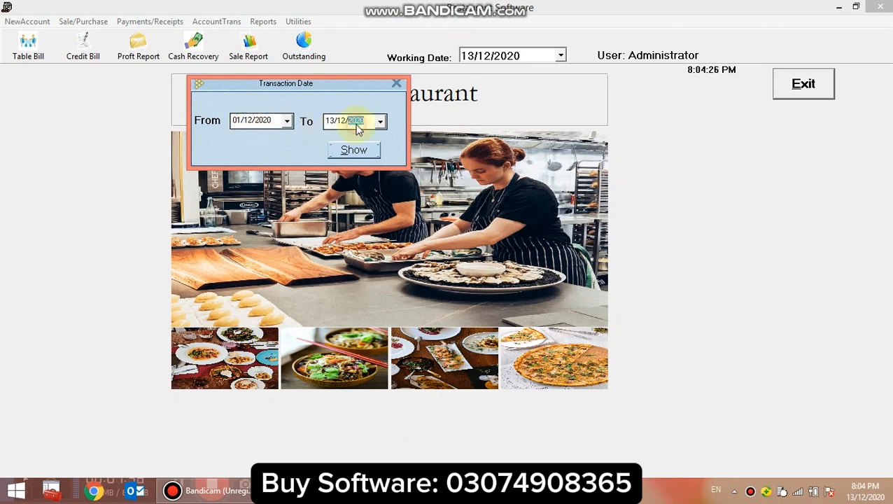
pyautogui.click(236, 125)
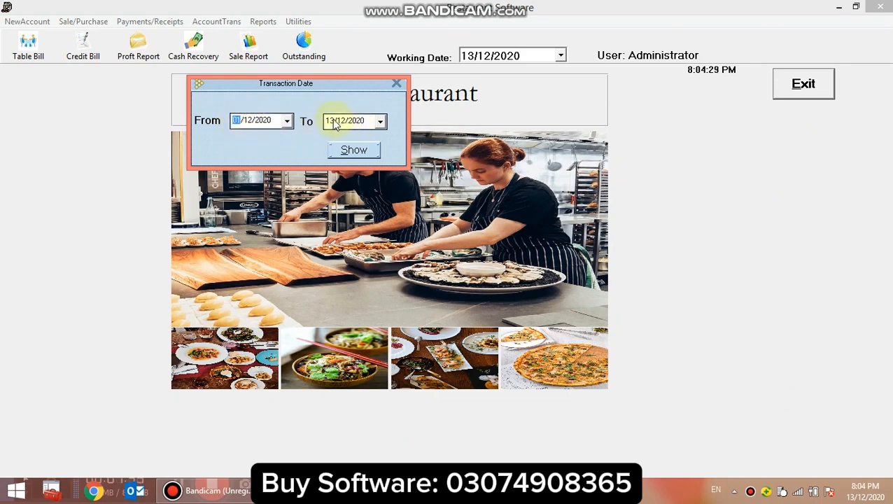
pyautogui.click(365, 152)
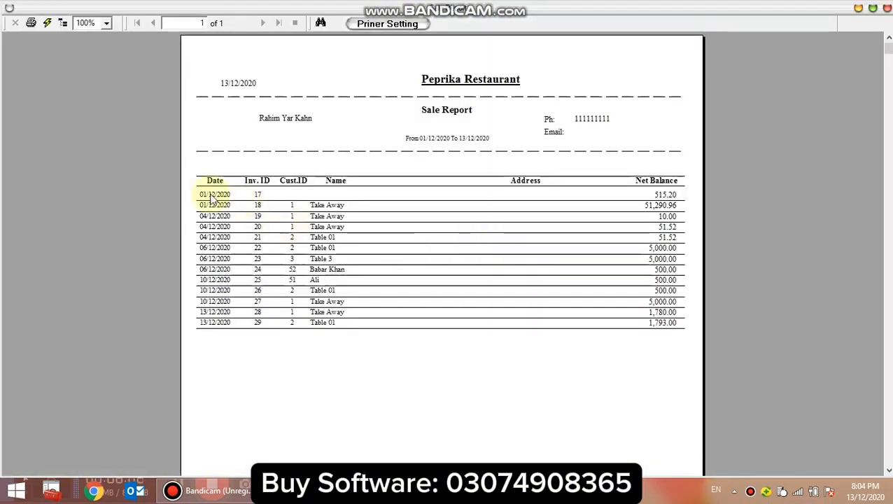
pyautogui.moveTo(210, 197); pyautogui.dragTo(240, 270)
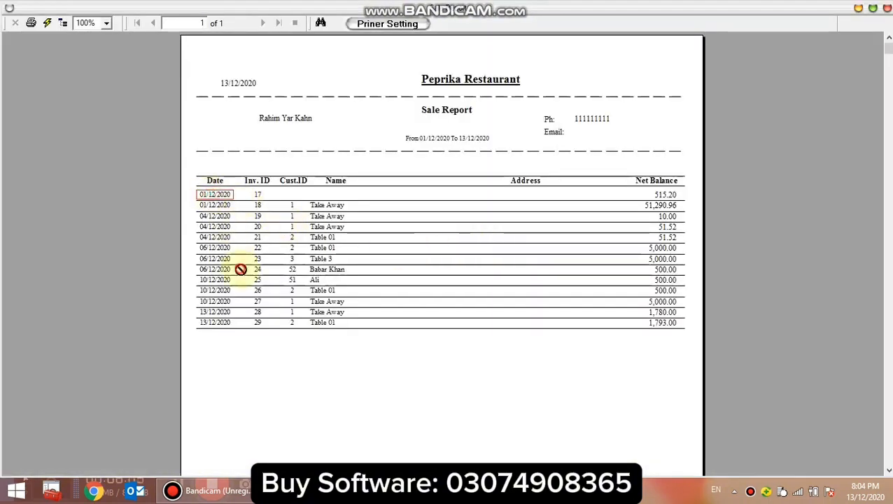
# Examine the invoice dates and customer names listed in the sale report.
pyautogui.click(655, 248)
pyautogui.click(217, 217)
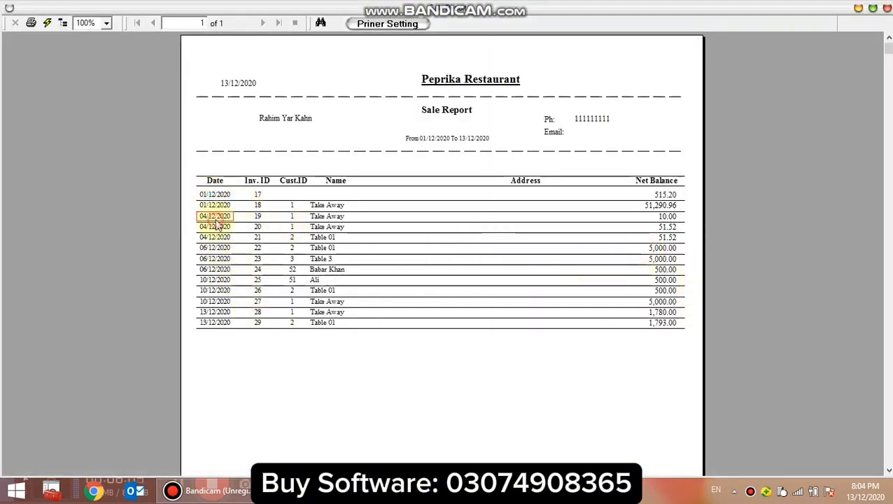
pyautogui.click(322, 204)
pyautogui.click(326, 227)
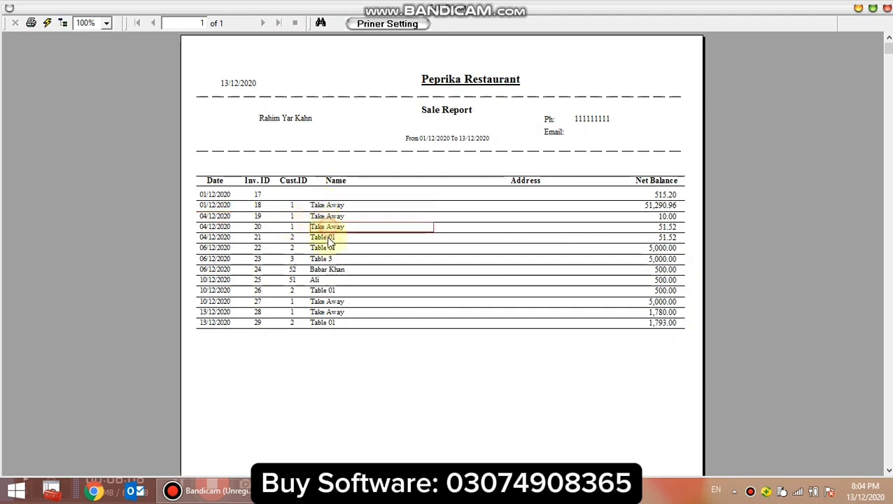
pyautogui.click(331, 248)
pyautogui.click(329, 216)
pyautogui.click(328, 204)
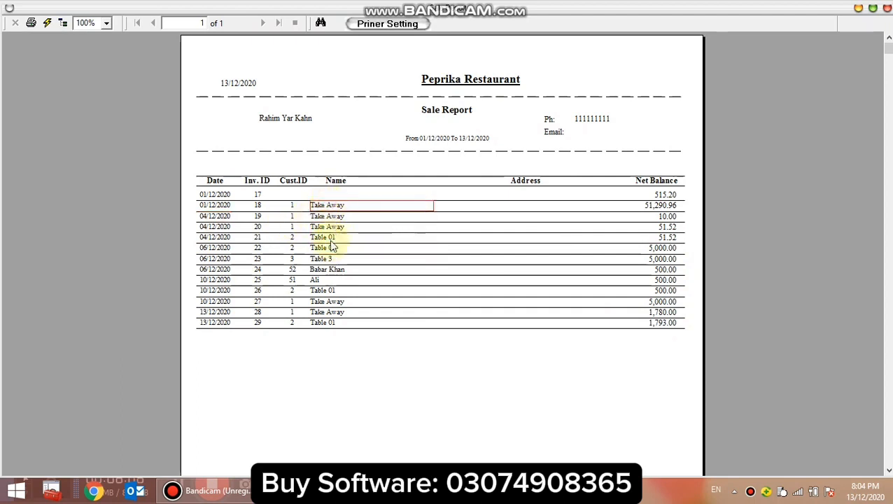
pyautogui.click(322, 256)
# Examine the invoices' net balances down to the end of the sale report, and close it along with the date selection.
pyautogui.click(665, 194)
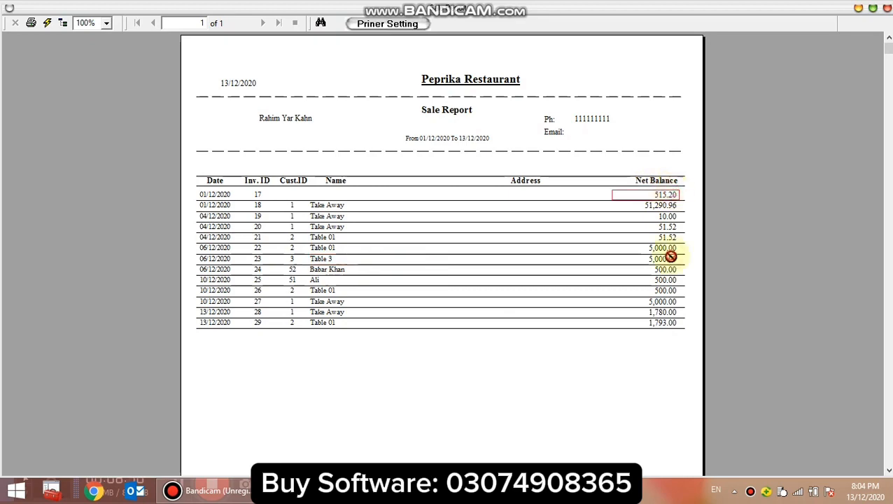
pyautogui.click(671, 257)
pyautogui.scroll(-5, 642, 347)
pyautogui.scroll(5, 658, 349)
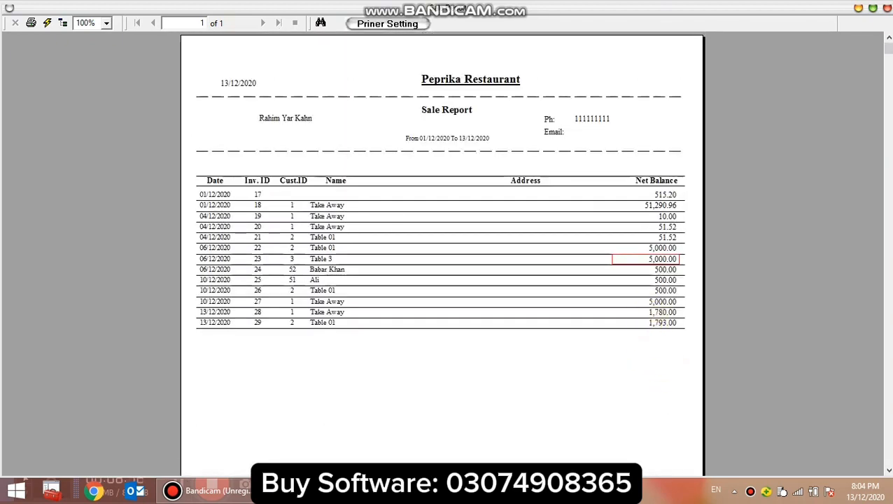
pyautogui.click(887, 10)
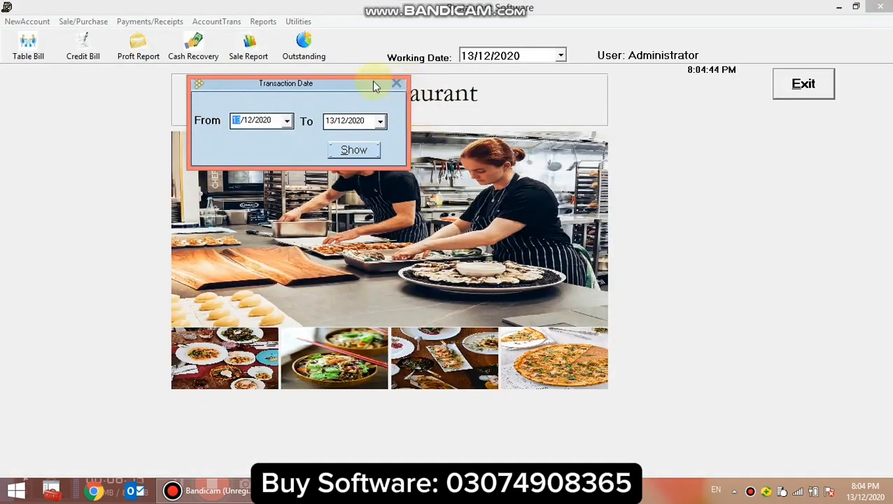
pyautogui.click(396, 84)
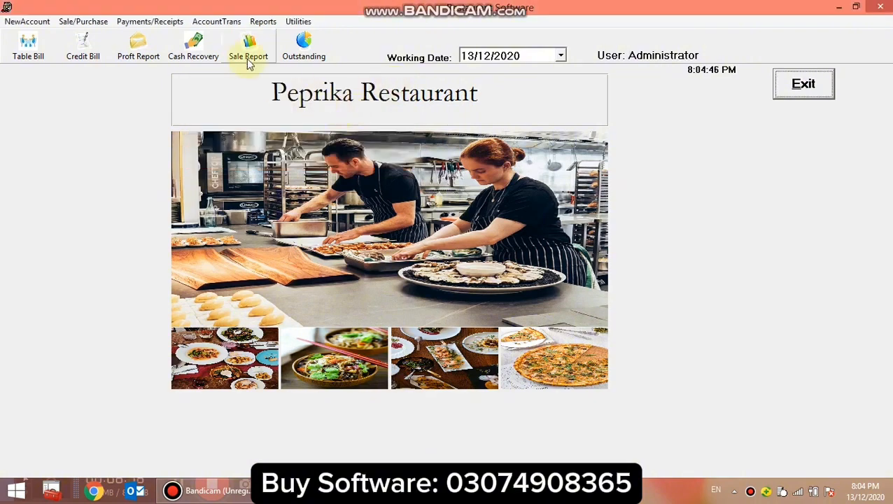
# Show the outstanding balances of all customers, examine the grand total and close the report.
pyautogui.click(313, 59)
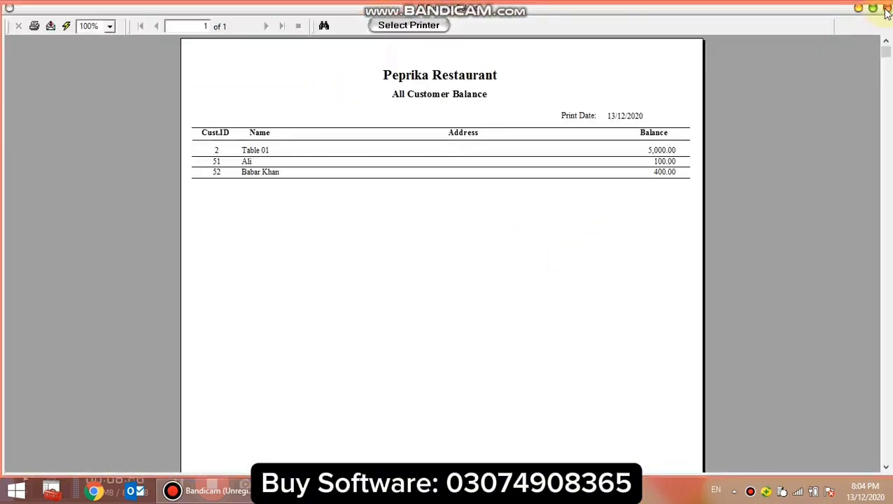
pyautogui.scroll(-5, 626, 297)
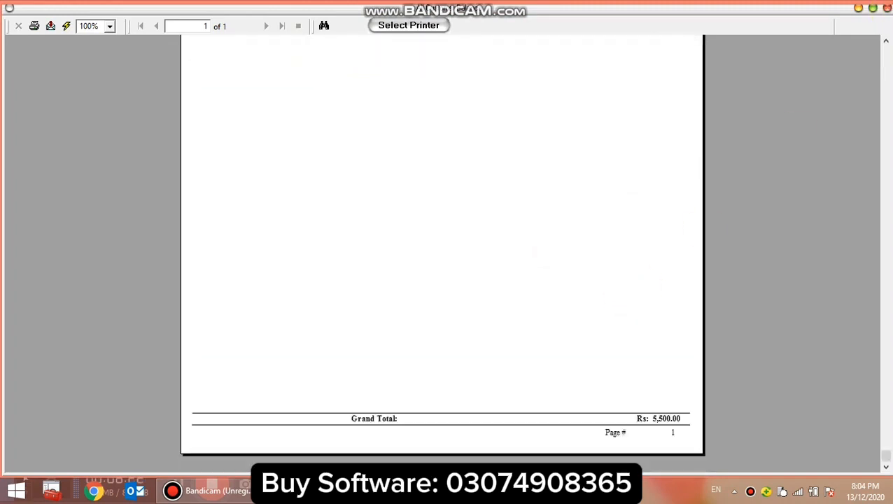
pyautogui.click(887, 7)
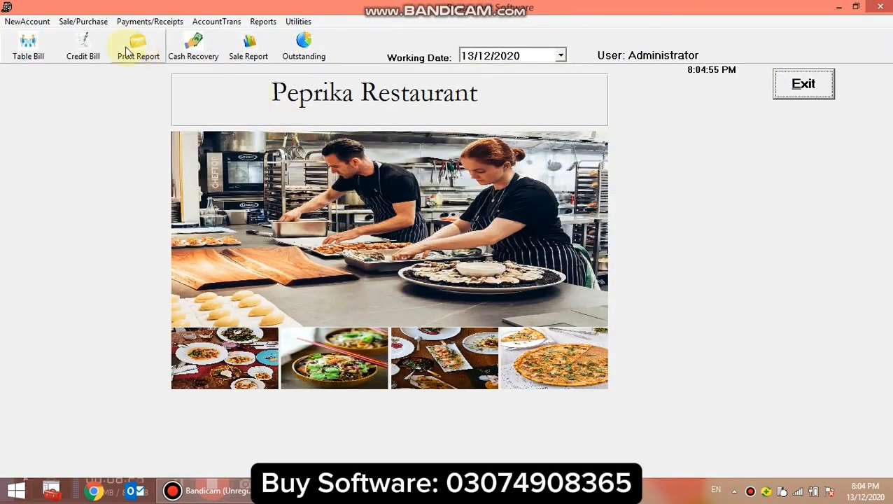
# Start a sale on credit and select an existing credit customer for the invoice.
pyautogui.click(83, 22)
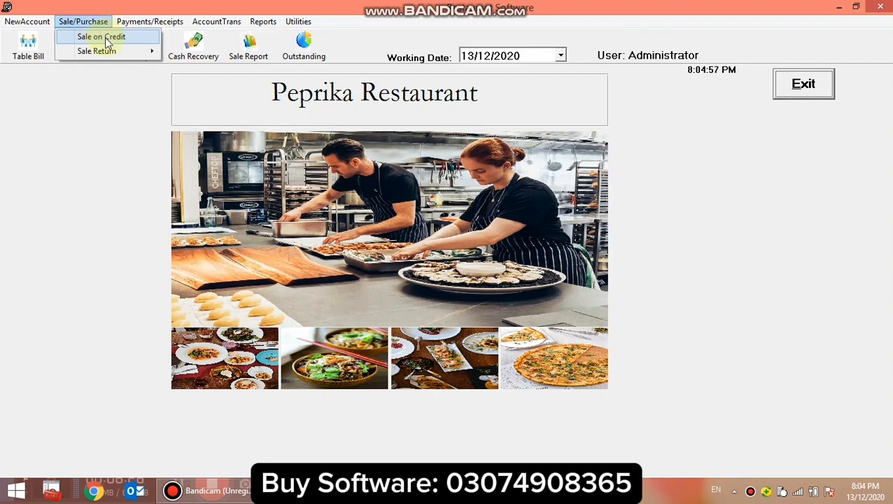
pyautogui.click(107, 39)
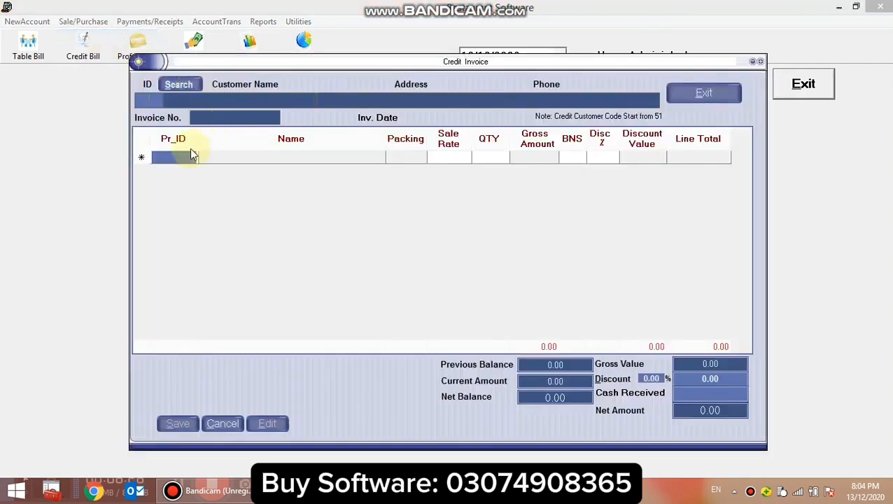
pyautogui.click(181, 88)
pyautogui.doubleClick(276, 148)
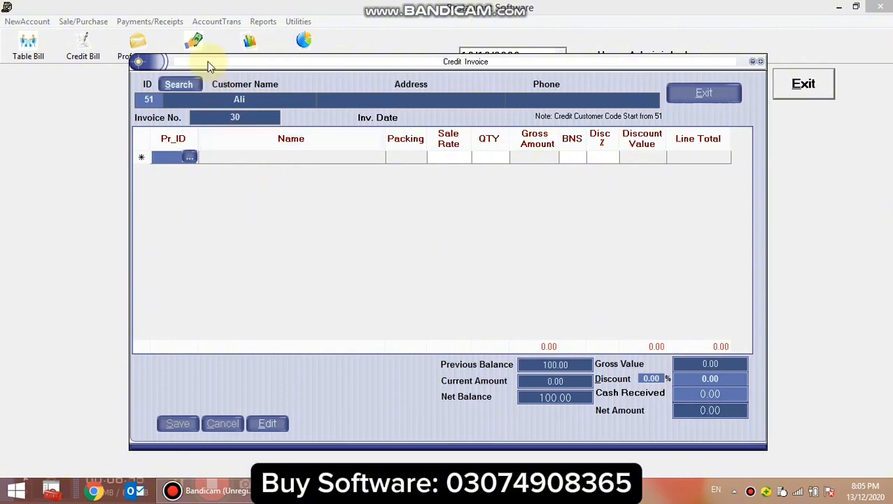
pyautogui.moveTo(210, 66)
pyautogui.mouseDown()
pyautogui.moveTo(274, 175)
pyautogui.moveTo(225, 56)
pyautogui.mouseUp()
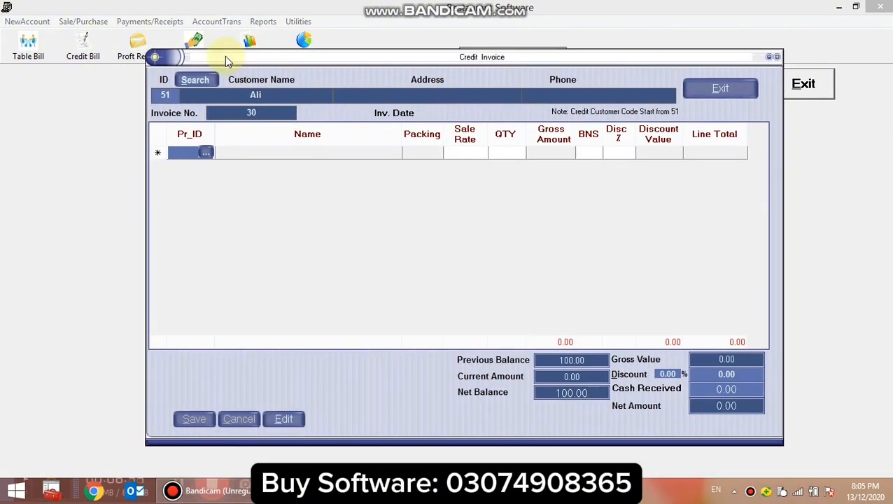
# Add one Chicken Patties at a sale rate of 100 to the credit invoice, and exit without saving.
pyautogui.click(206, 152)
pyautogui.doubleClick(279, 201)
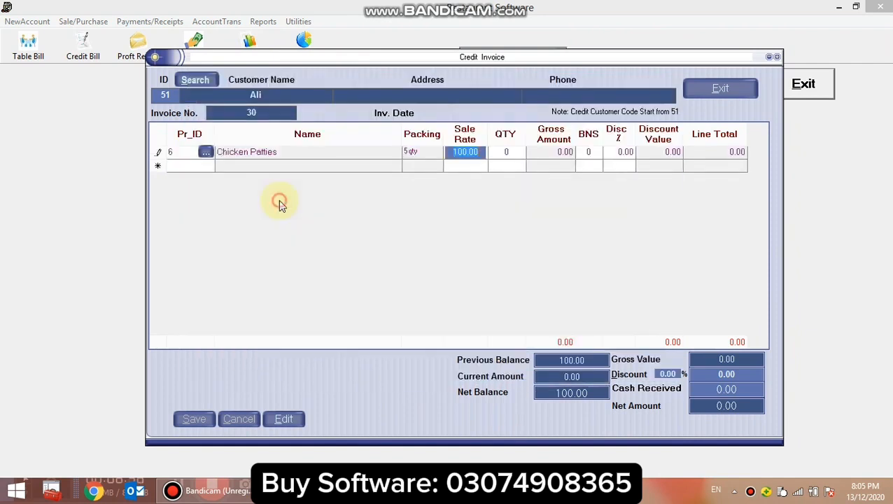
pyautogui.write('1')
pyautogui.press('Return')
pyautogui.press('Return')
pyautogui.press('Return')
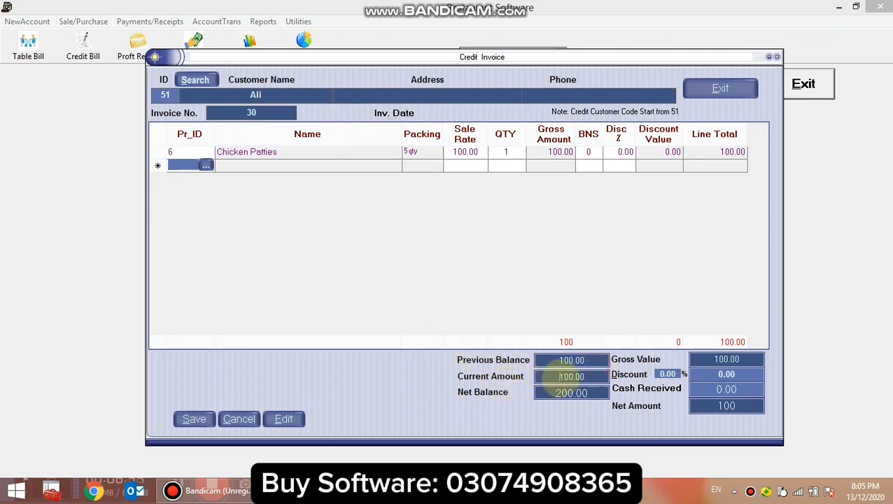
pyautogui.click(710, 84)
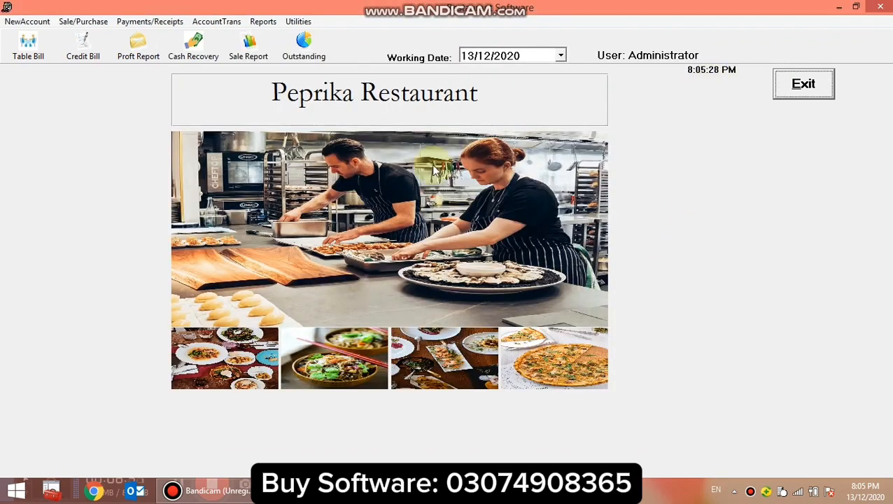
# View the form for cash received from customers through both of its entry points, closing it each time without an entry.
pyautogui.click(86, 22)
pyautogui.click(144, 24)
pyautogui.click(199, 21)
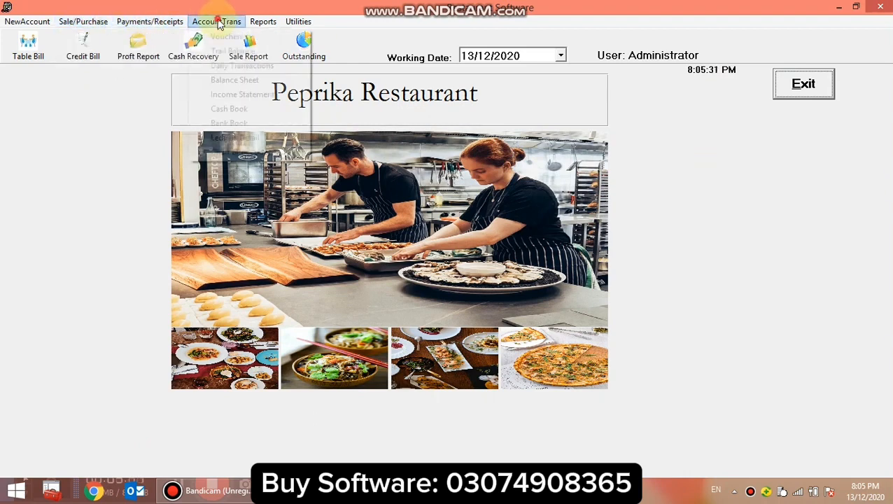
pyautogui.click(147, 22)
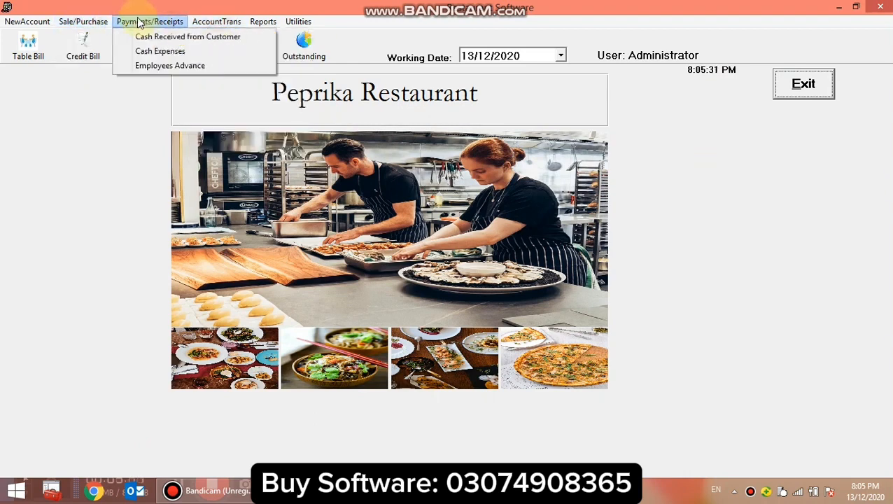
pyautogui.click(216, 39)
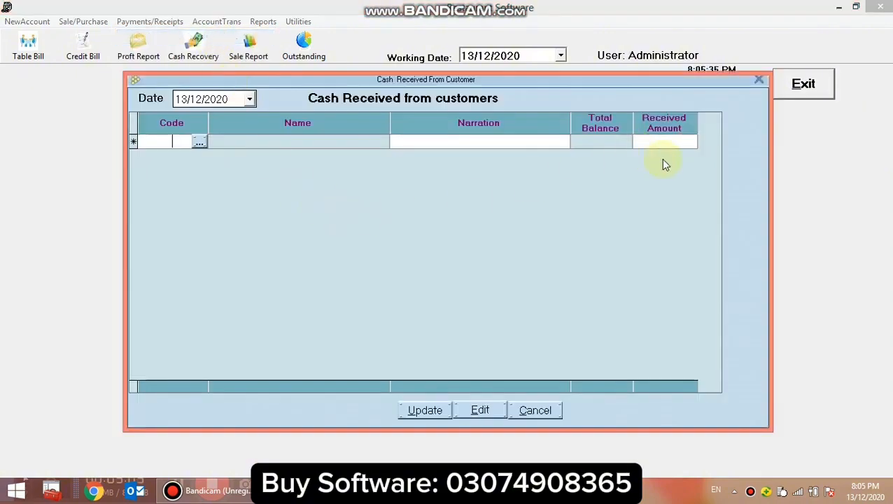
pyautogui.click(760, 83)
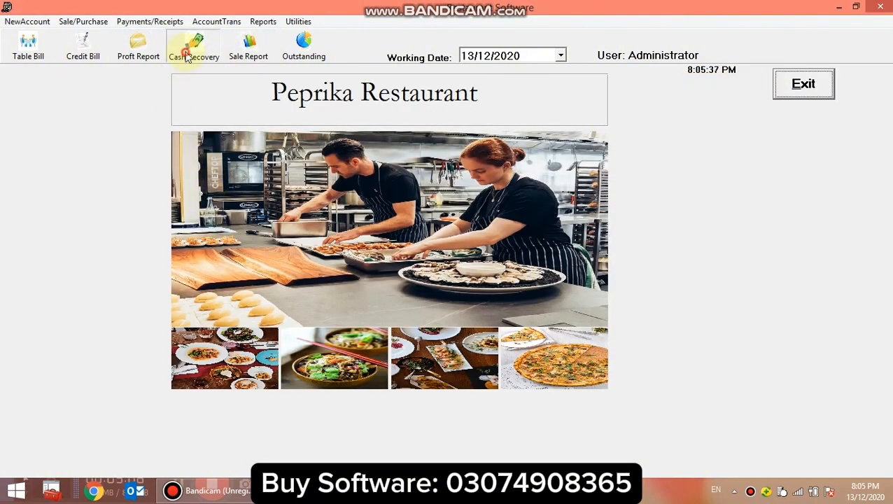
pyautogui.click(184, 50)
pyautogui.click(762, 83)
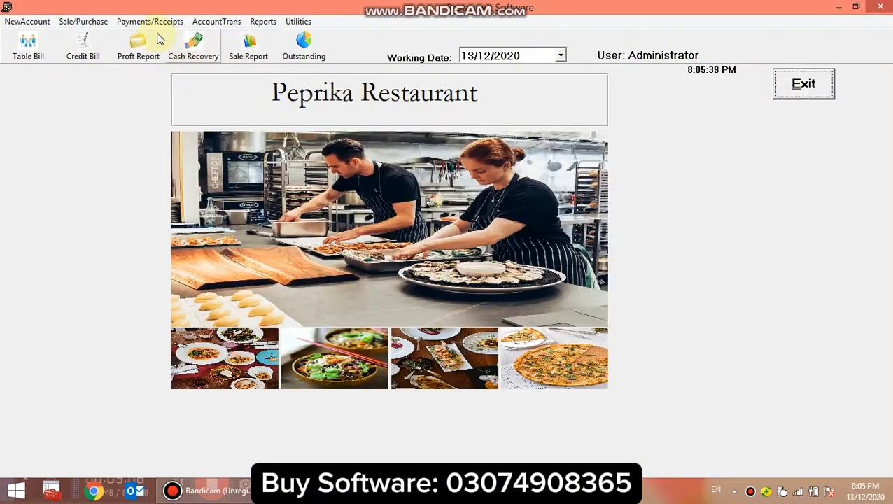
# Start a new cash expense voucher dated 13/12/2020 with the narration ";k ;lsdk ;flk s;df".
pyautogui.click(150, 21)
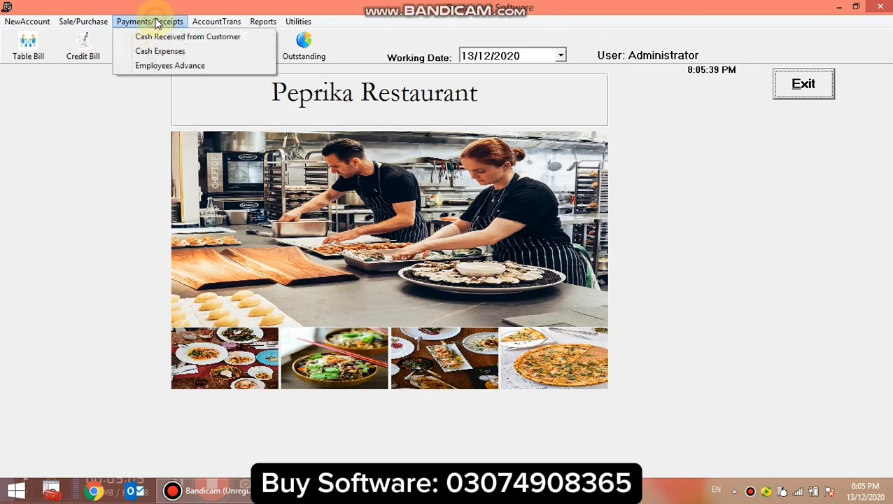
pyautogui.click(168, 51)
pyautogui.click(178, 103)
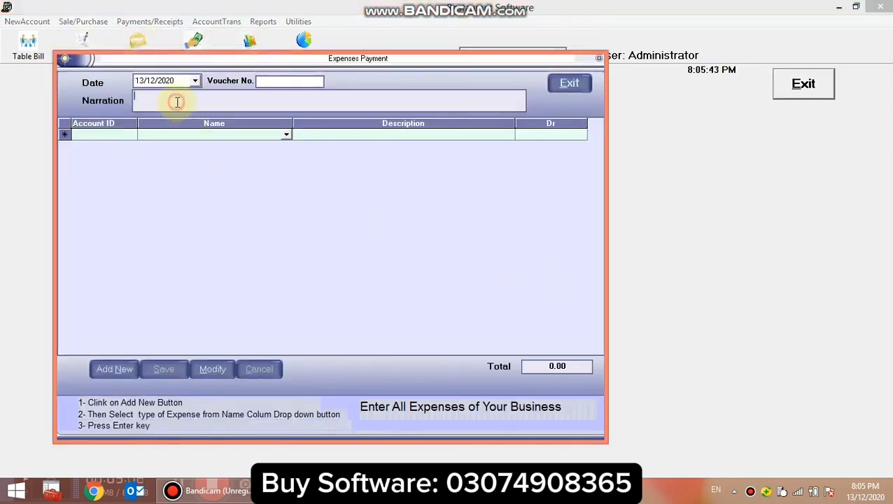
pyautogui.write(';k ;lsdk ;flk s;df')
pyautogui.click(114, 369)
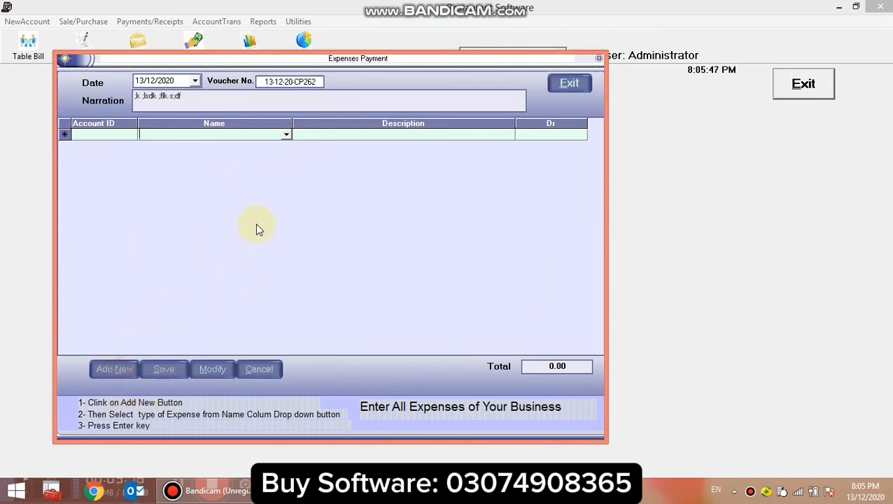
# Examine the expense accounts available for the voucher's first line, and close the list.
pyautogui.click(286, 136)
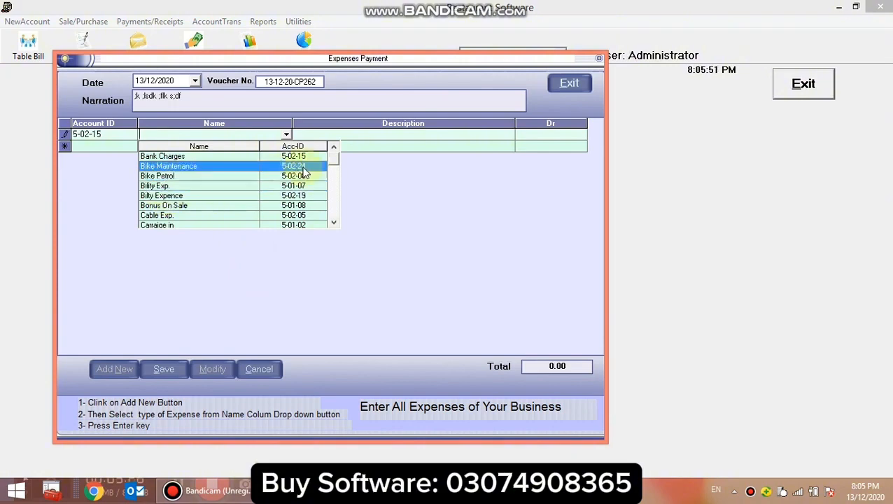
pyautogui.click(334, 161)
pyautogui.moveTo(334, 161); pyautogui.dragTo(338, 172)
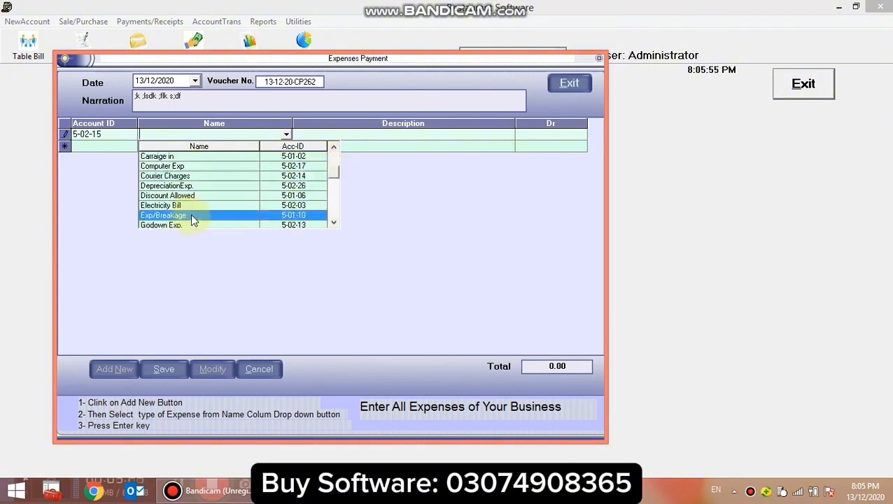
pyautogui.scroll(-1, 191, 214)
pyautogui.scroll(-1, 190, 213)
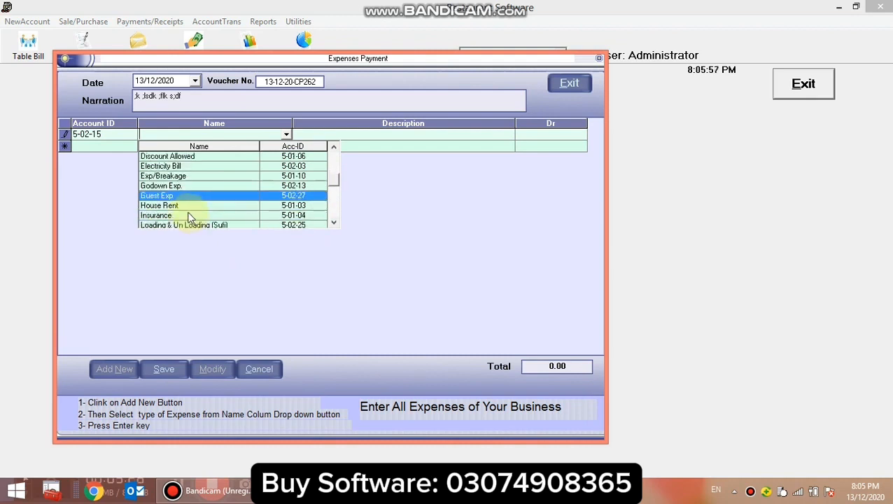
pyautogui.scroll(-1, 185, 214)
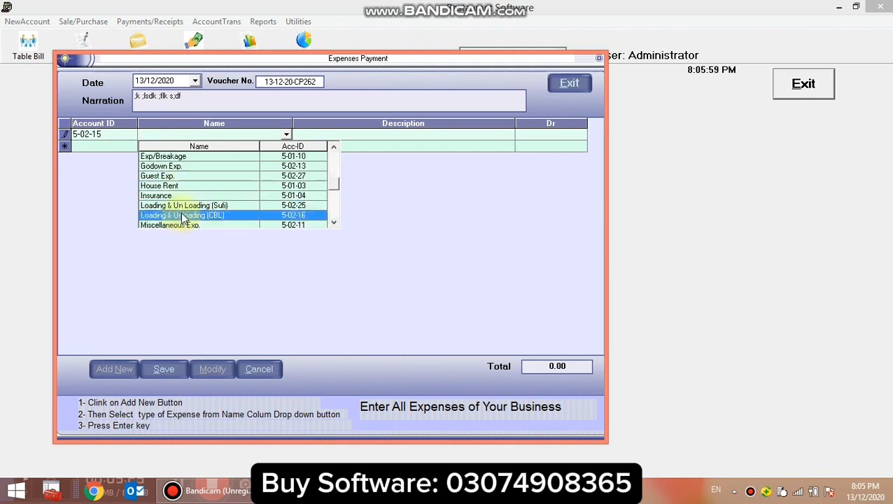
pyautogui.scroll(2, 186, 216)
pyautogui.scroll(4, 186, 216)
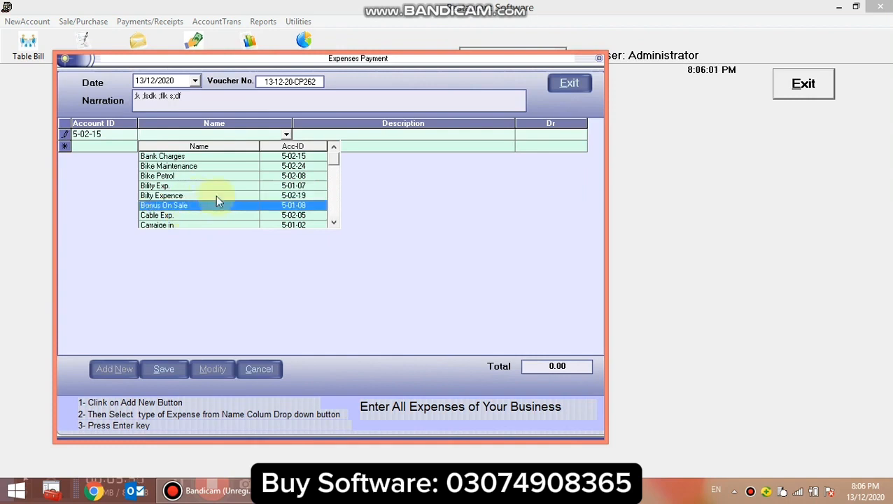
pyautogui.click(212, 132)
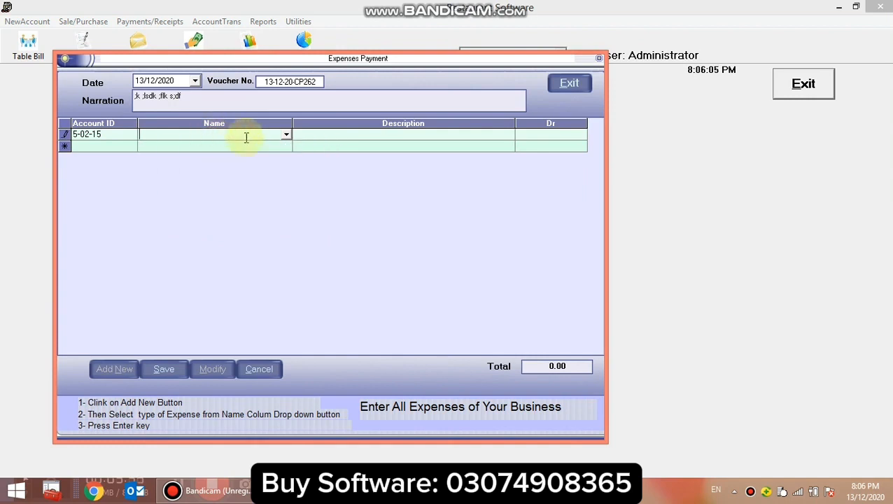
# Enter Bility Exp. with an amount of 500 as the first line of the expense voucher.
pyautogui.click(286, 135)
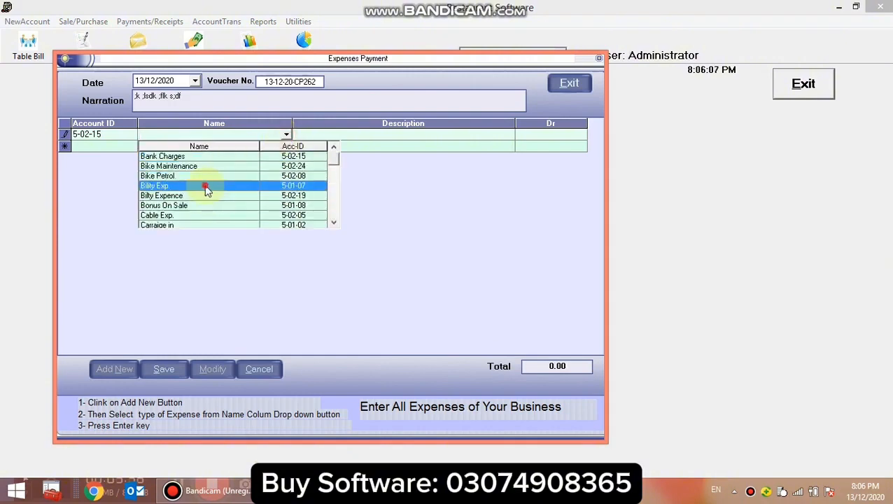
pyautogui.click(206, 187)
pyautogui.press('Return')
pyautogui.press('Return')
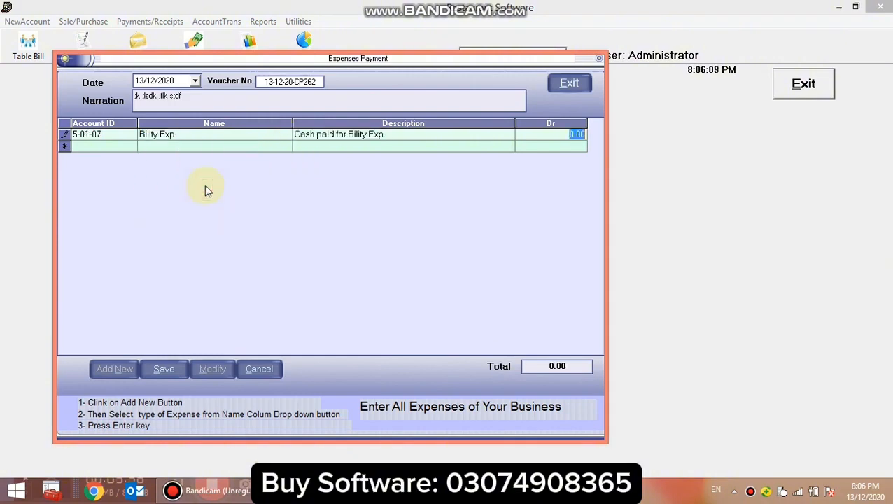
pyautogui.write('50')
pyautogui.press('Return')
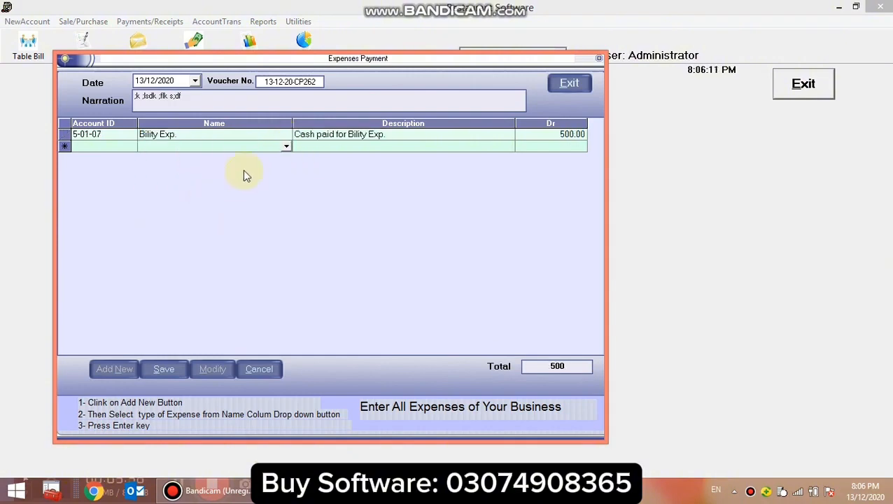
# Add Bike Petrol with an amount of 5000 as the second line of the expense voucher.
pyautogui.click(286, 147)
pyautogui.click(180, 191)
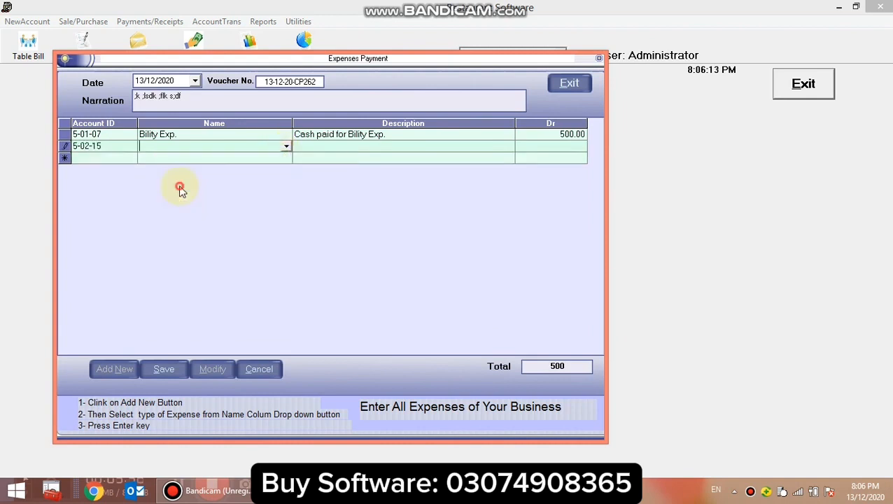
pyautogui.press('Return')
pyautogui.press('Return')
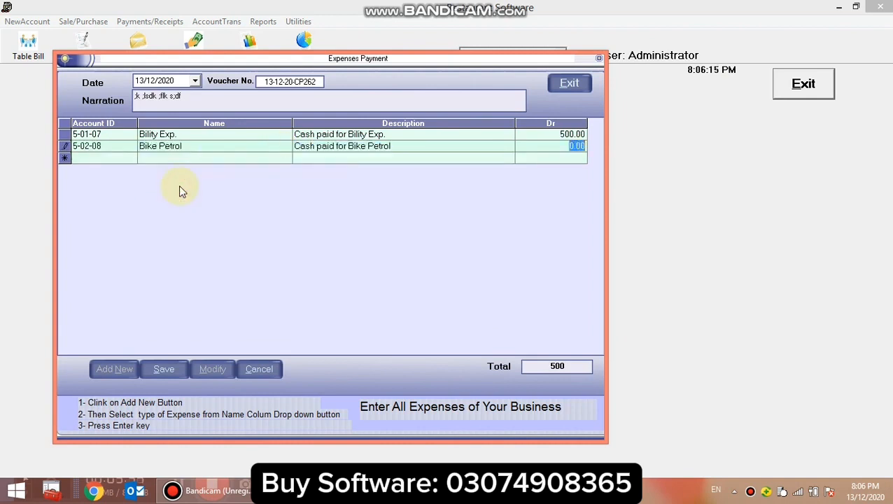
pyautogui.press('Return')
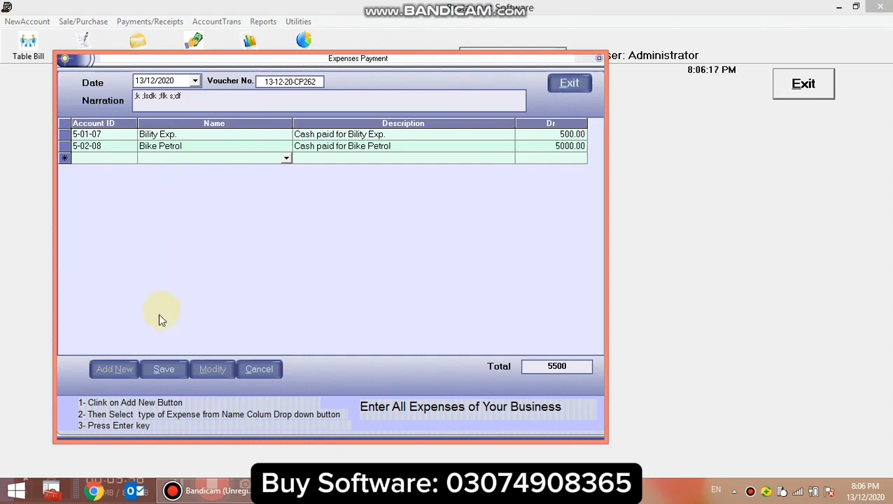
# Save the expense voucher without printing it, and close the expenses payment form.
pyautogui.click(164, 369)
pyautogui.click(508, 291)
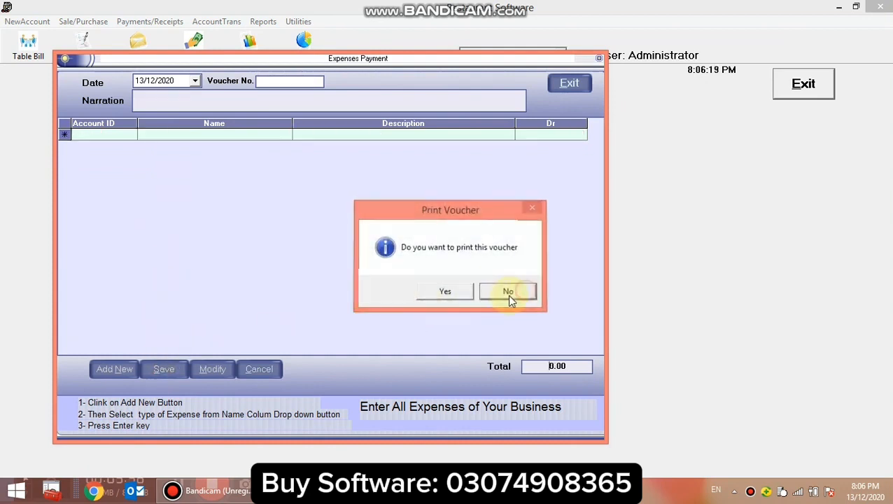
pyautogui.click(570, 85)
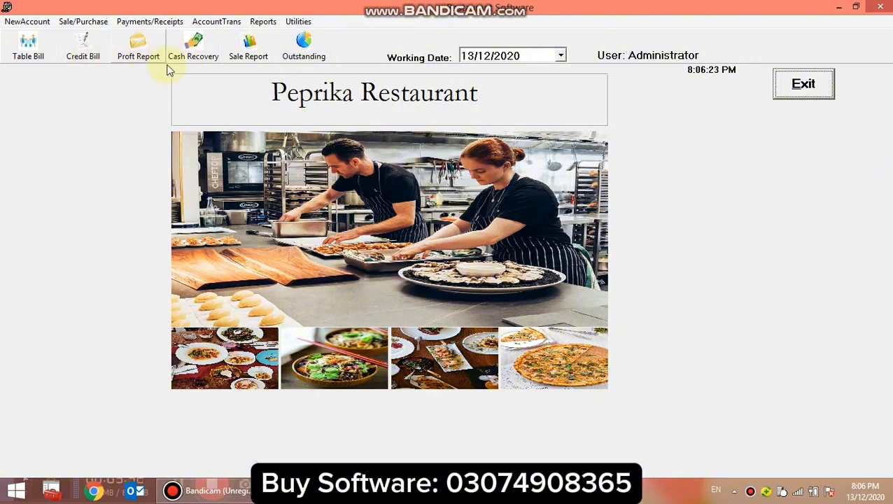
# Generate the Profit / Loss report for 13/12/2020, compare total sale, total expenses and net result, and close the report and its date form.
pyautogui.click(137, 43)
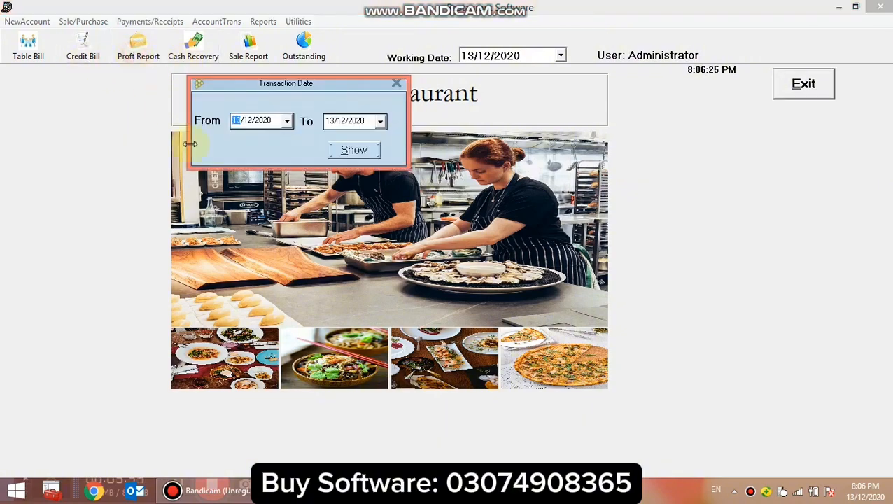
pyautogui.click(350, 151)
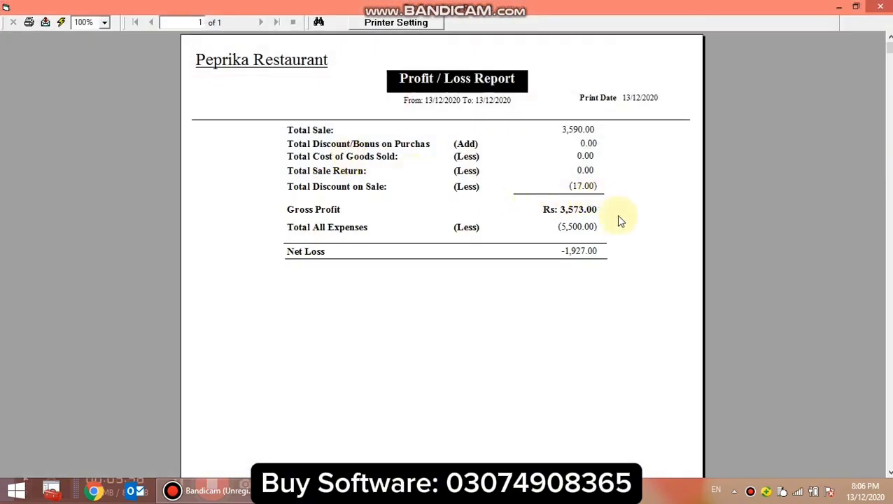
pyautogui.click(583, 229)
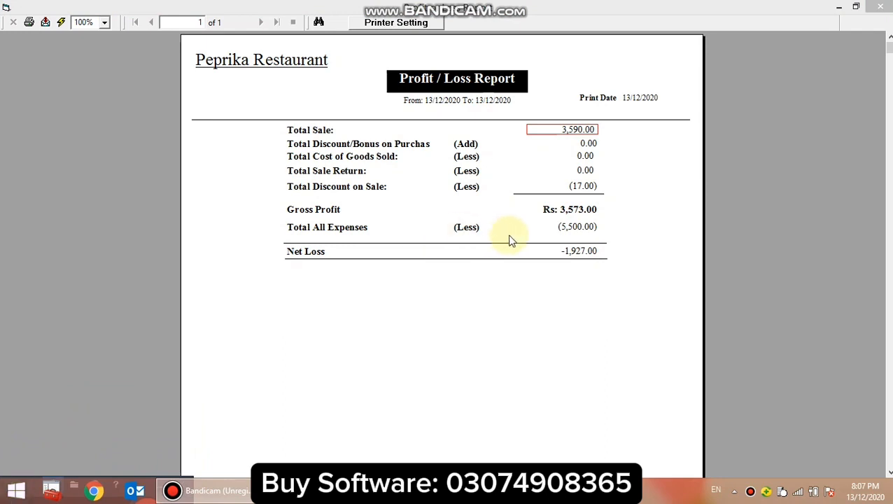
pyautogui.click(576, 226)
pyautogui.click(331, 129)
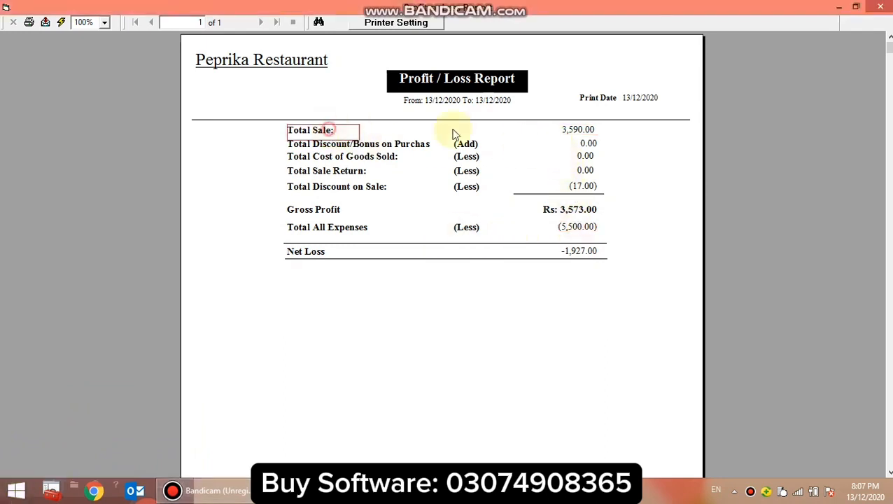
pyautogui.click(587, 130)
pyautogui.click(578, 228)
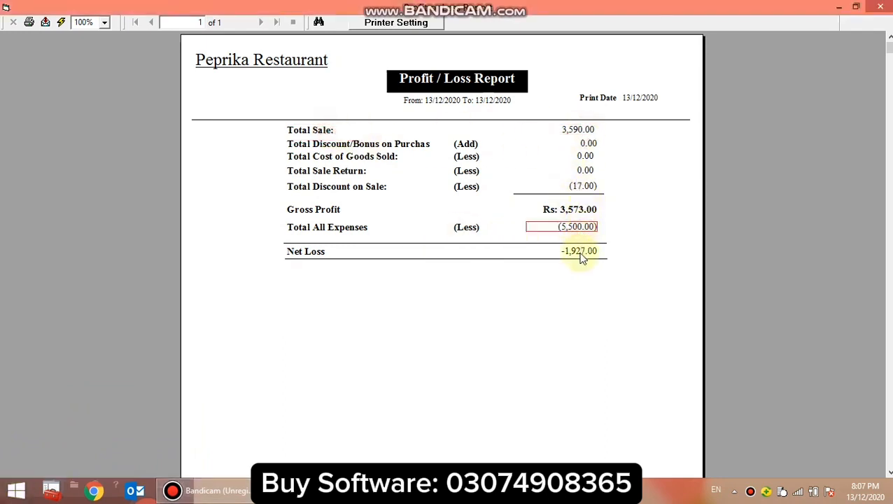
pyautogui.click(580, 256)
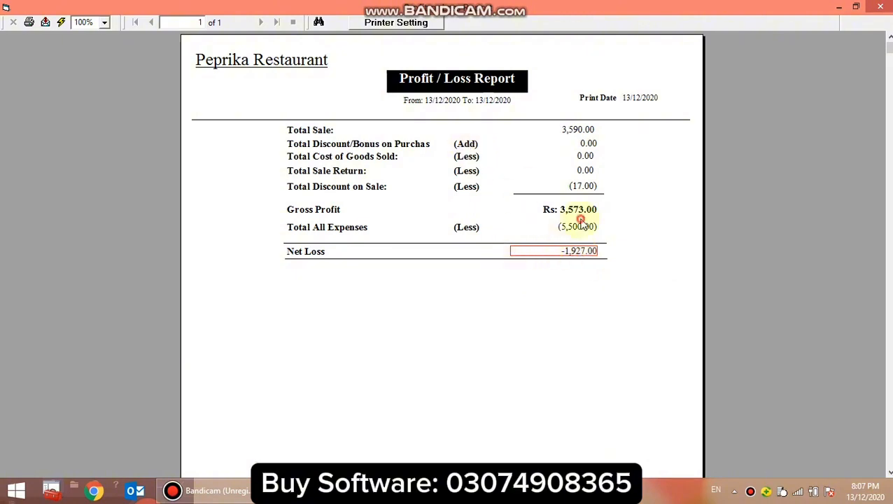
pyautogui.click(570, 137)
pyautogui.click(588, 257)
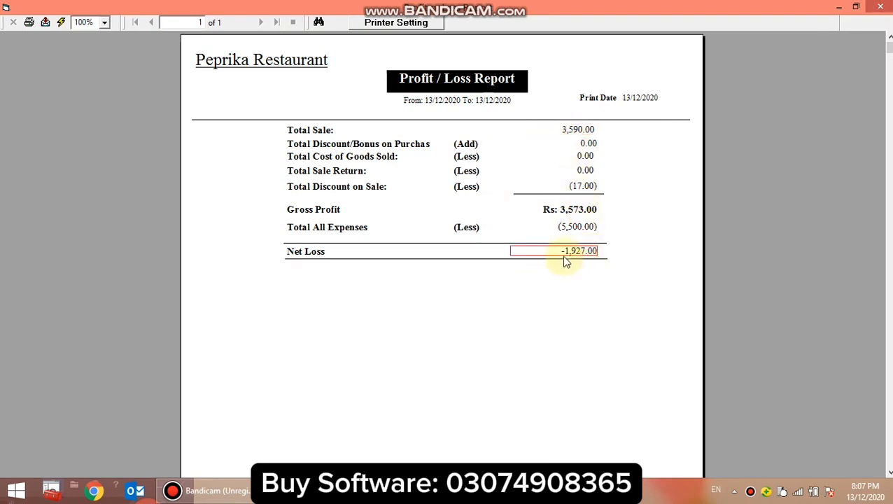
pyautogui.click(573, 229)
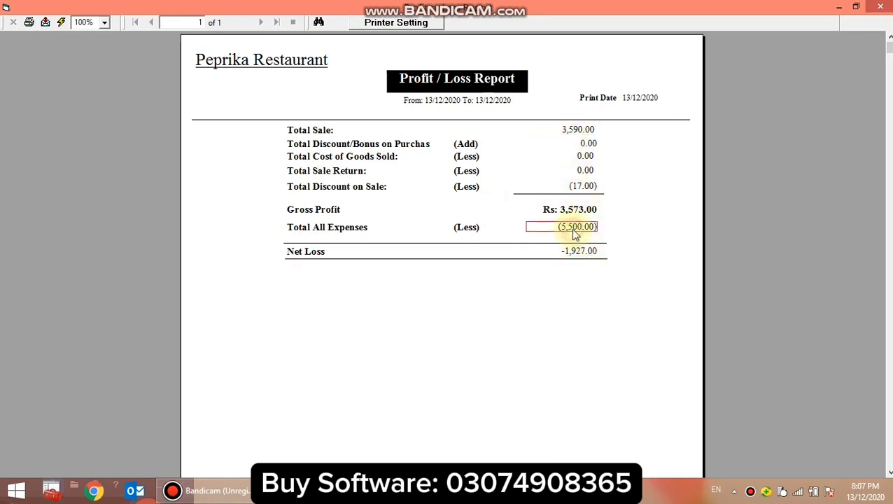
pyautogui.click(584, 283)
pyautogui.click(880, 6)
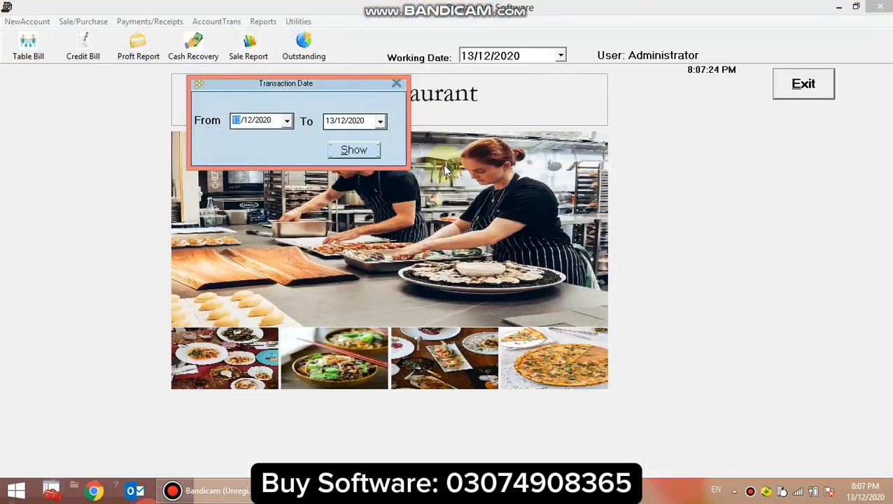
pyautogui.click(396, 84)
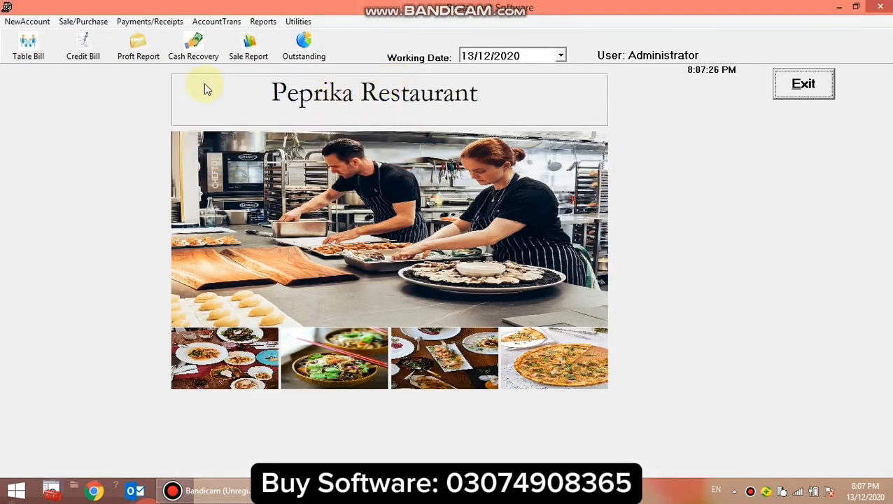
# View the employees advance form and its staff record search, closing both without an entry.
pyautogui.click(137, 21)
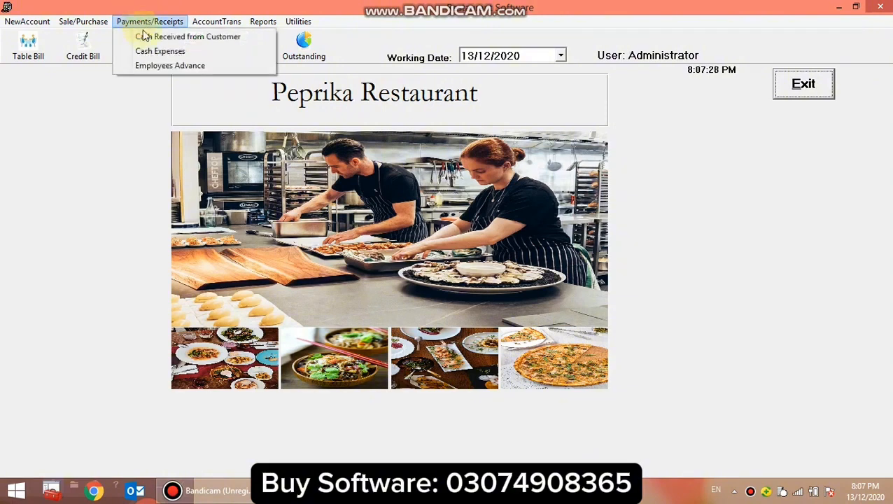
pyautogui.click(161, 68)
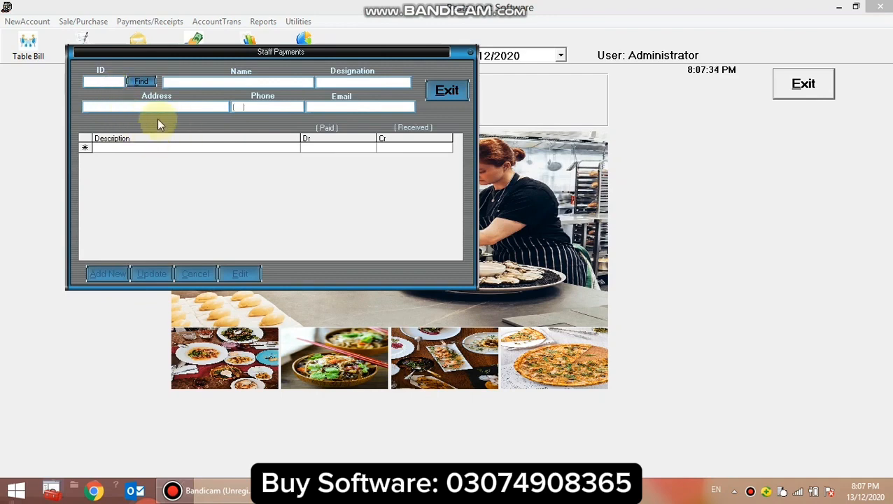
pyautogui.write('1')
pyautogui.click(140, 82)
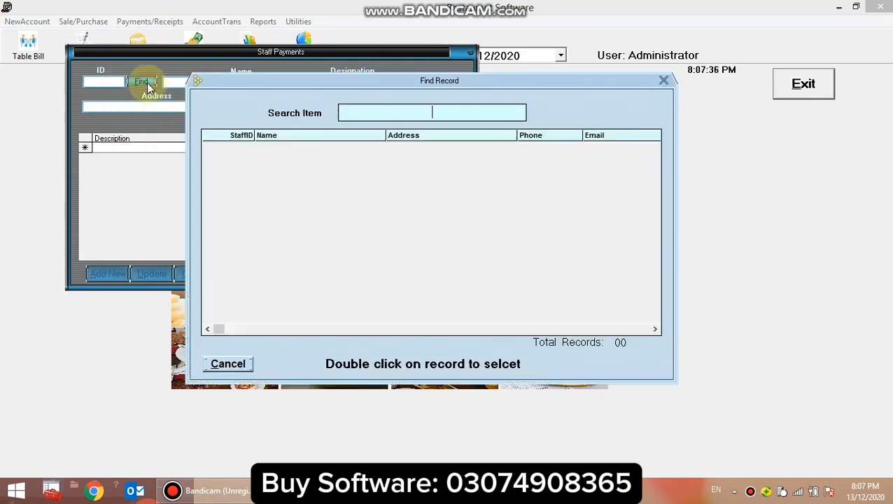
pyautogui.click(664, 81)
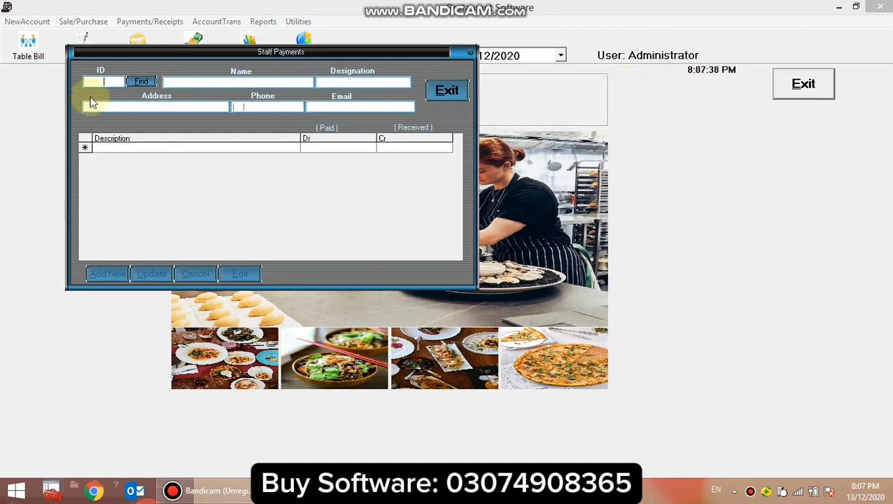
pyautogui.click(448, 96)
# Review the account transaction and voucher types, and view the empty Journal Voucher form before closing it.
pyautogui.click(225, 22)
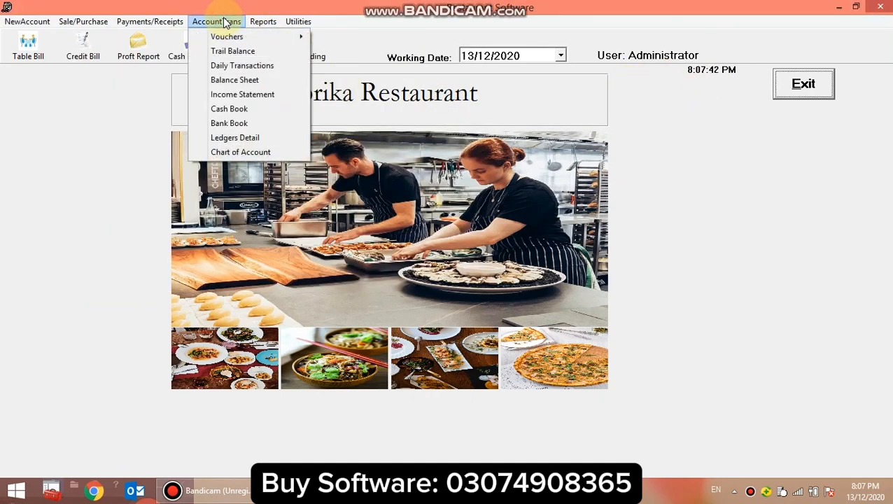
pyautogui.moveTo(235, 37)
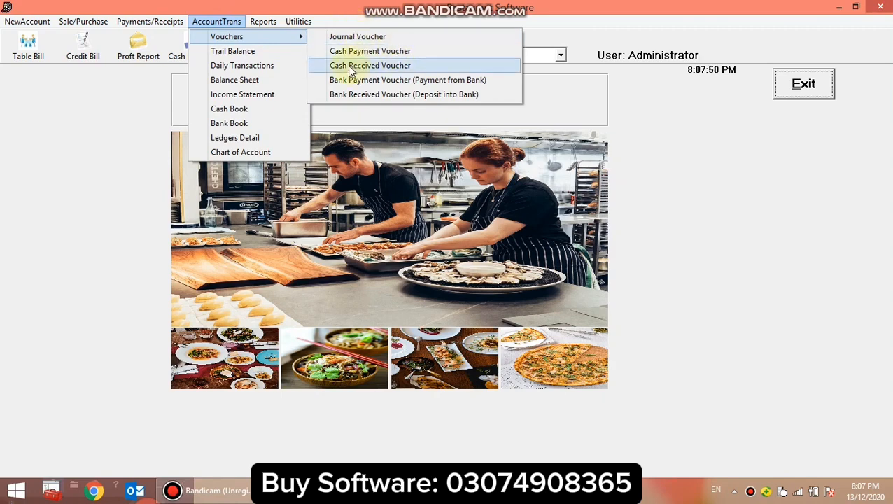
pyautogui.click(359, 39)
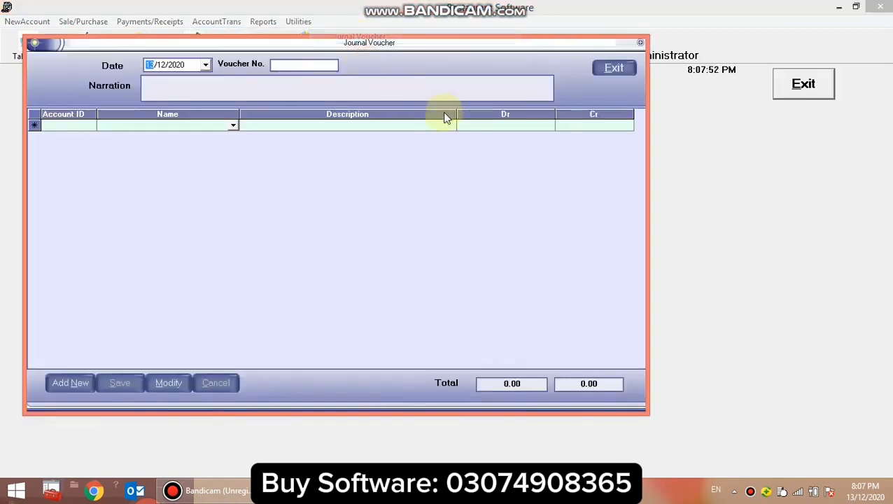
pyautogui.click(613, 68)
# Examine the accounts under Expenses, Other Expense in the Chart of Account, and close the chart.
pyautogui.click(215, 23)
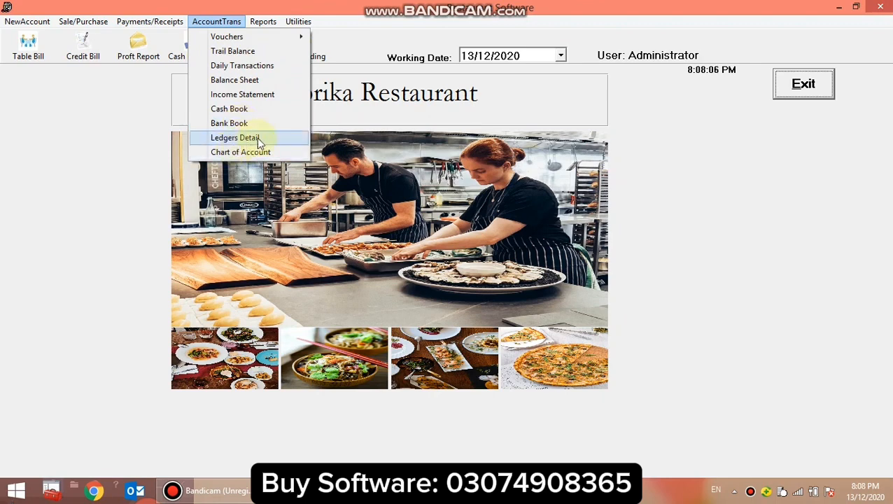
pyautogui.click(245, 152)
pyautogui.click(185, 79)
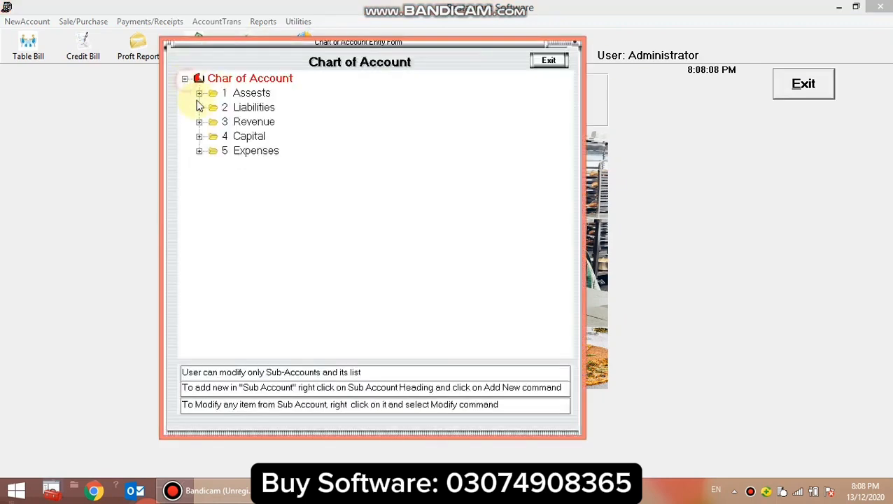
pyautogui.click(199, 151)
pyautogui.click(214, 180)
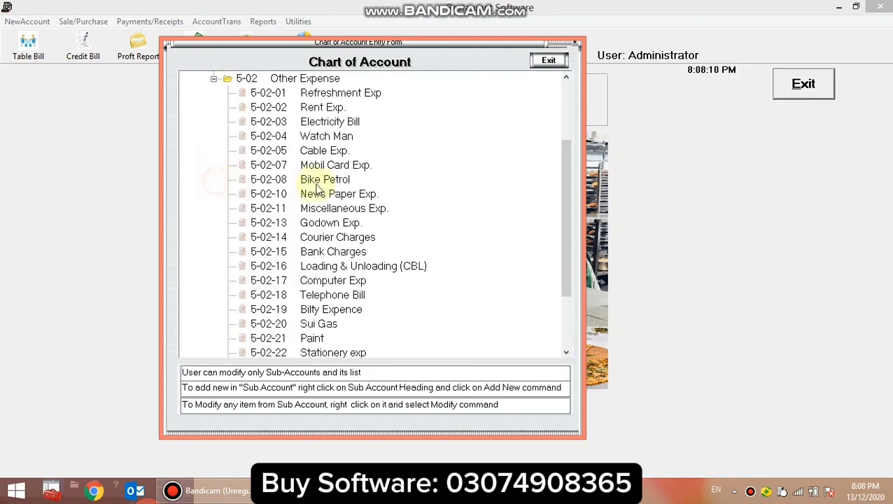
pyautogui.click(313, 180)
pyautogui.scroll(2, 313, 180)
pyautogui.click(309, 180)
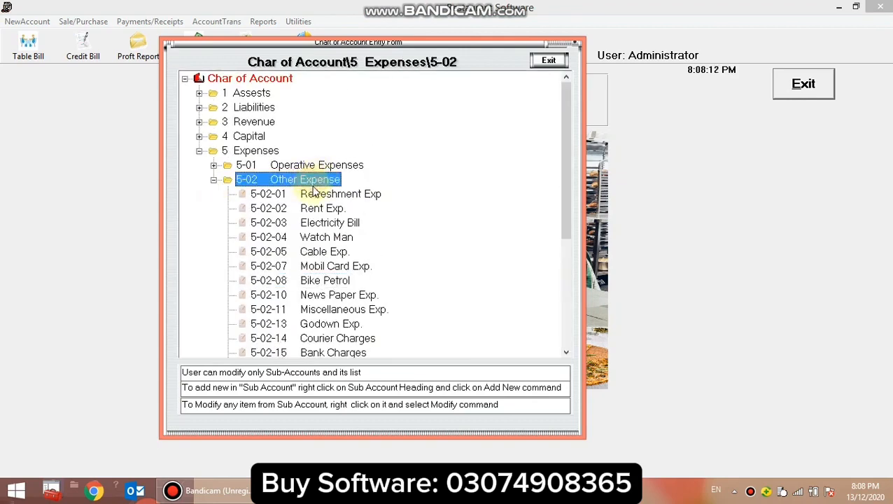
pyautogui.click(317, 195)
pyautogui.scroll(-4, 331, 243)
pyautogui.scroll(4, 330, 245)
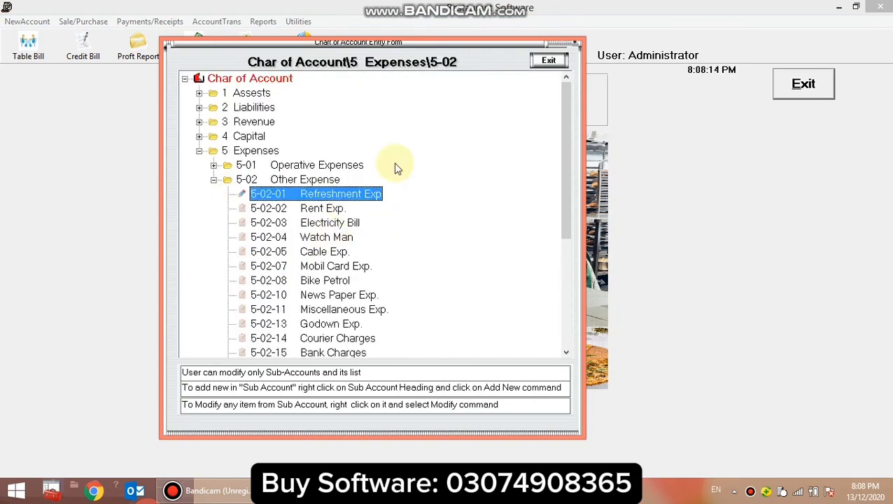
pyautogui.click(550, 62)
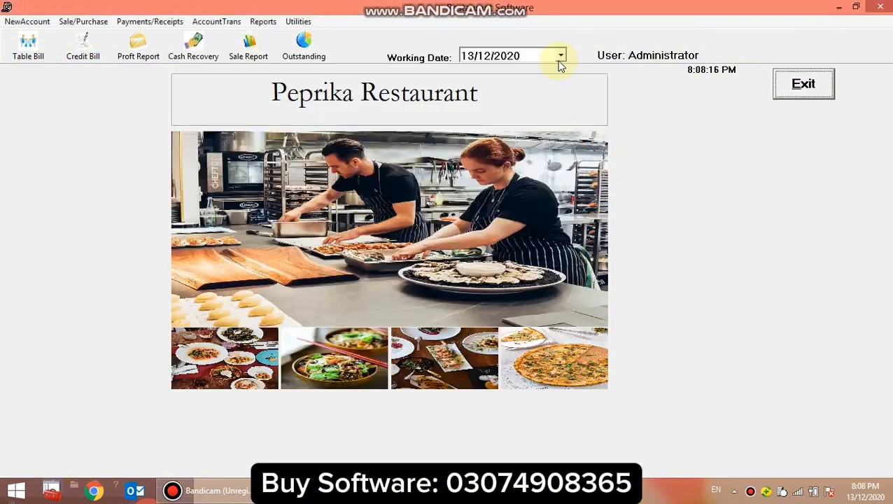
# Show the single customer transaction ledger from 01/12/2020 to 13/12/2020 by entering the customer's ID.
pyautogui.click(263, 22)
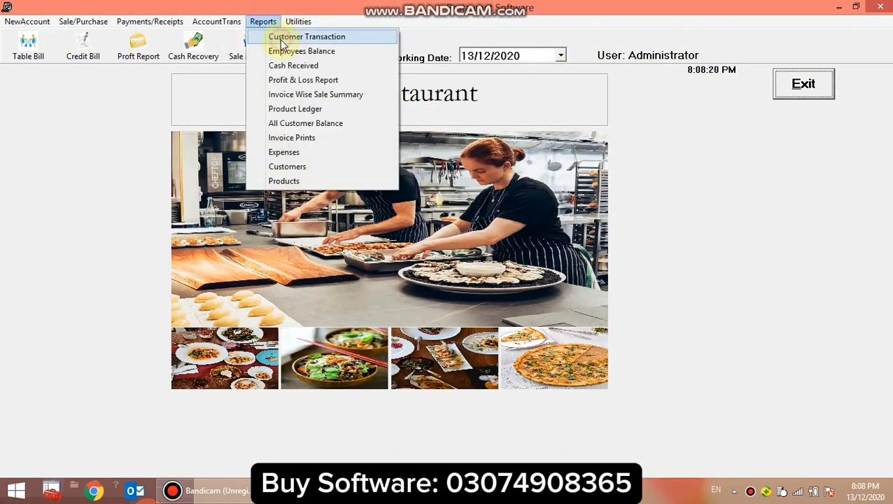
pyautogui.click(282, 39)
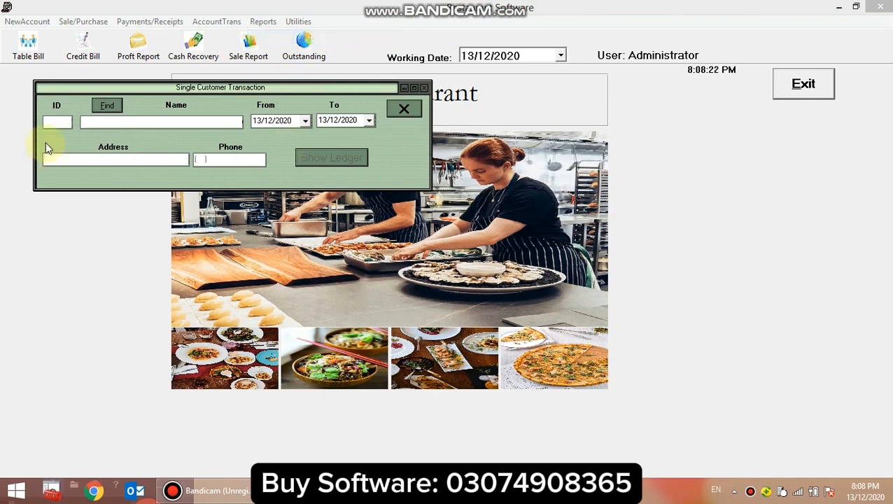
pyautogui.write('51')
pyautogui.press('Return')
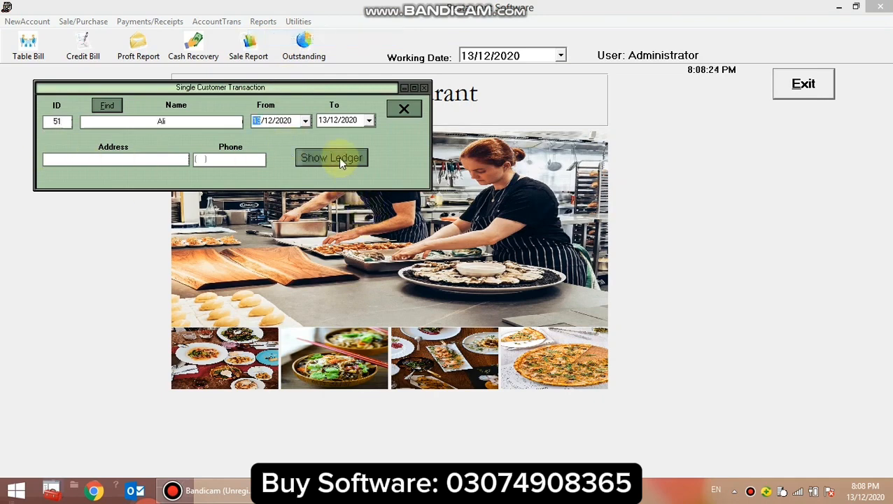
pyautogui.write('01')
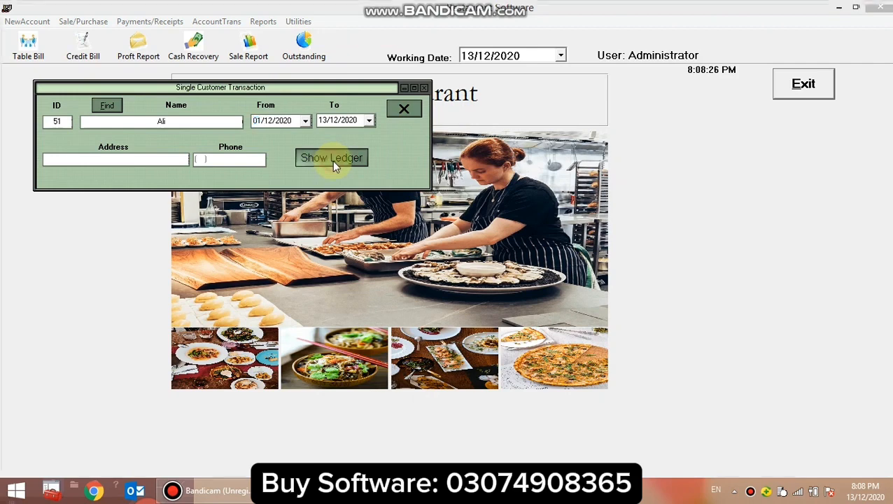
pyautogui.click(332, 160)
# Examine the invoice entry's debit, credit and balance in the customer transaction report, and close the report.
pyautogui.click(390, 186)
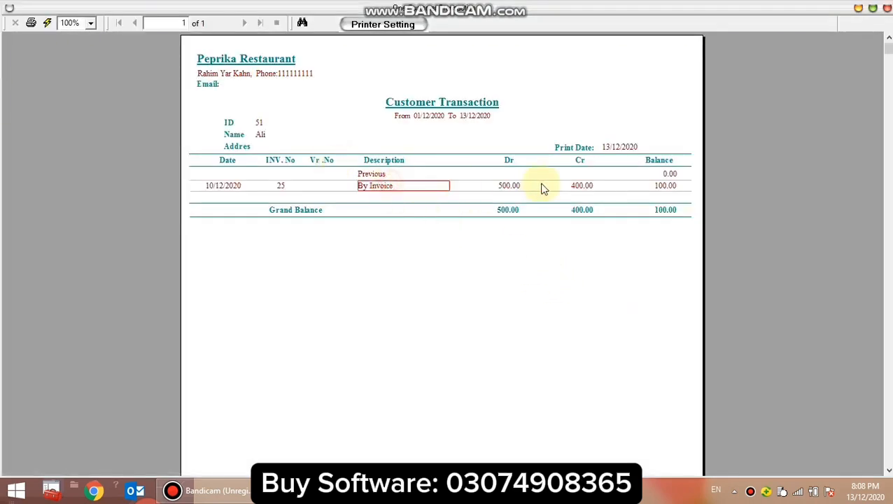
pyautogui.click(579, 187)
pyautogui.click(667, 190)
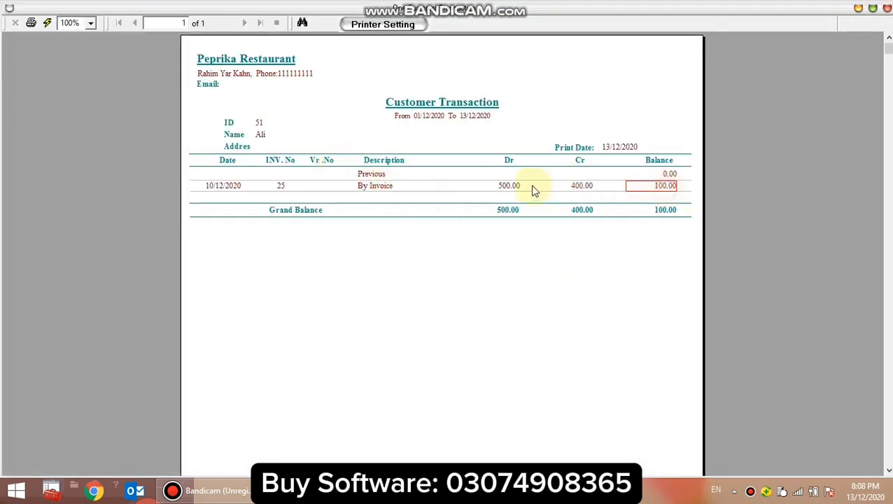
pyautogui.click(499, 188)
pyautogui.click(568, 187)
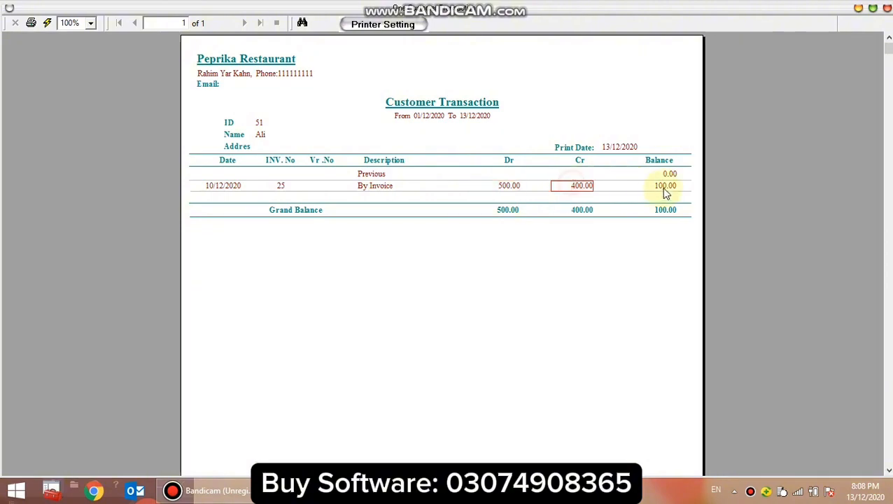
pyautogui.click(662, 186)
pyautogui.click(887, 9)
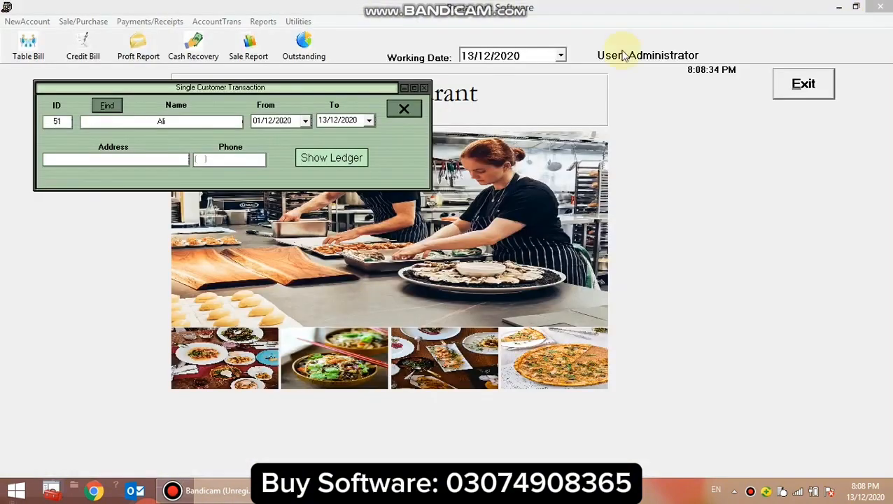
# Close the Single Customer Transaction form and show the Cash Received report from 13/12/2020 to 13/12/2020.
pyautogui.click(404, 108)
pyautogui.click(263, 21)
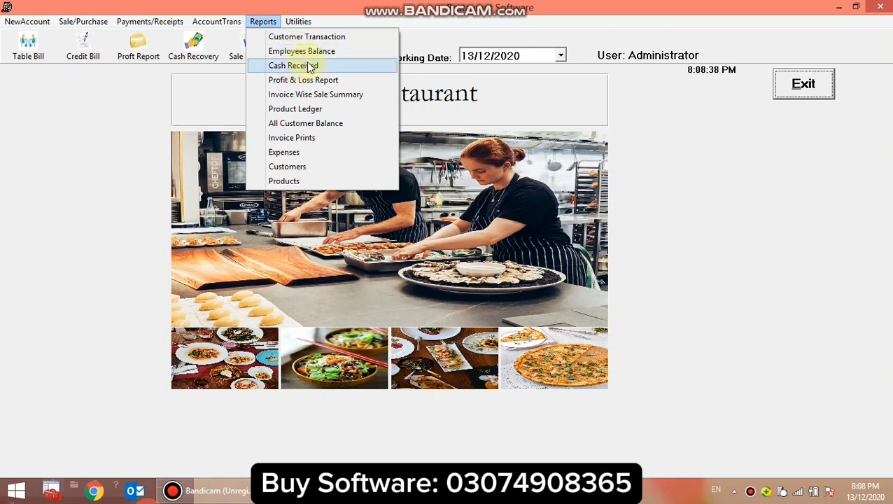
pyautogui.click(310, 67)
pyautogui.click(355, 148)
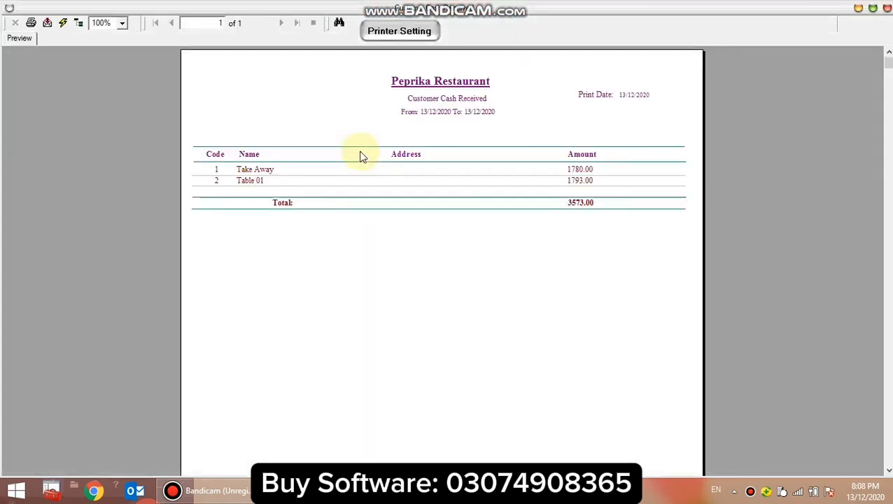
# Examine the Take Away and Table 01 entries and the total in the cash received report, and close the report and its date form.
pyautogui.click(260, 170)
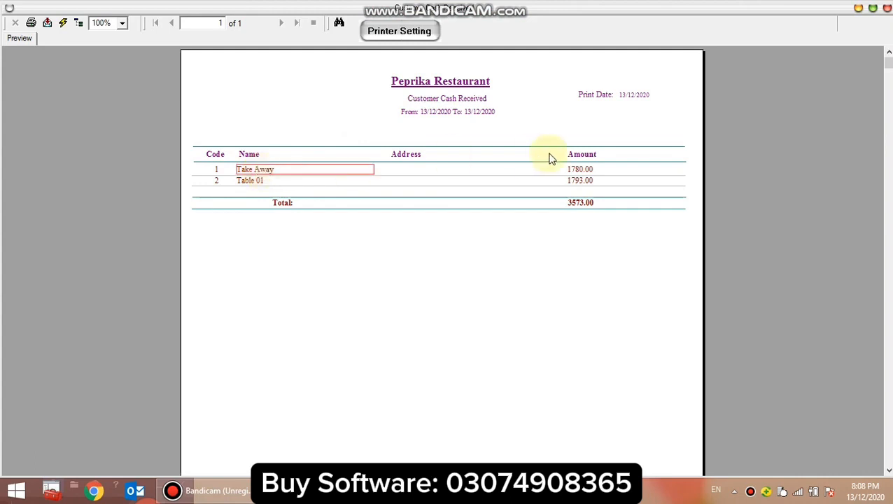
pyautogui.click(329, 181)
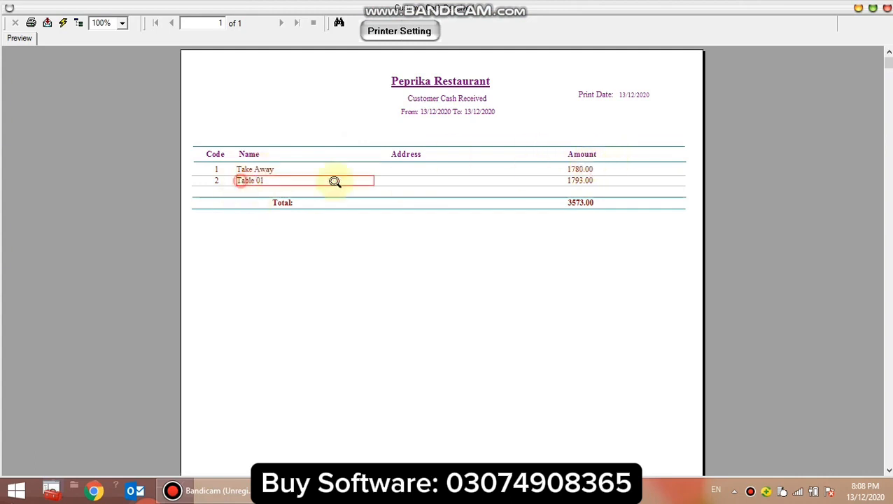
pyautogui.click(575, 180)
pyautogui.click(579, 205)
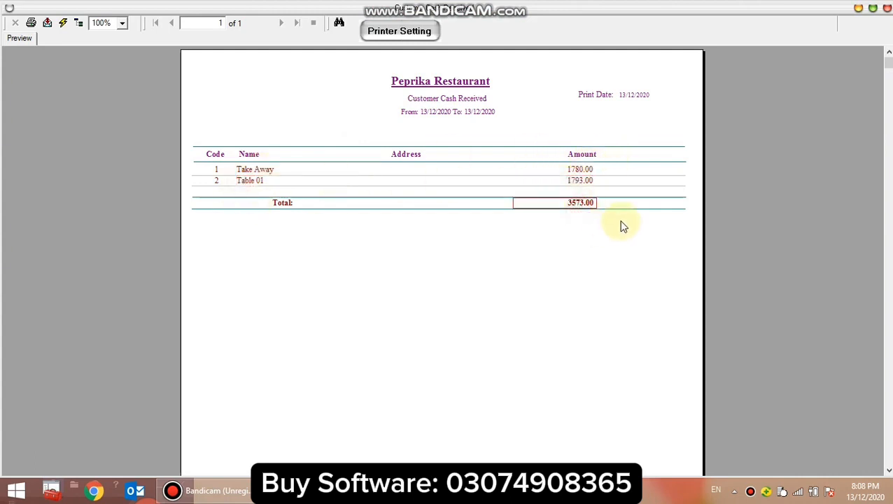
pyautogui.click(576, 231)
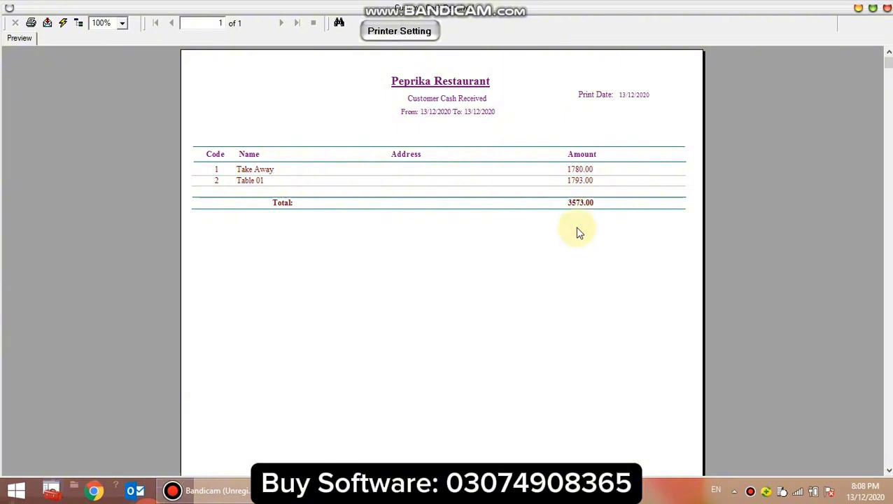
pyautogui.click(887, 8)
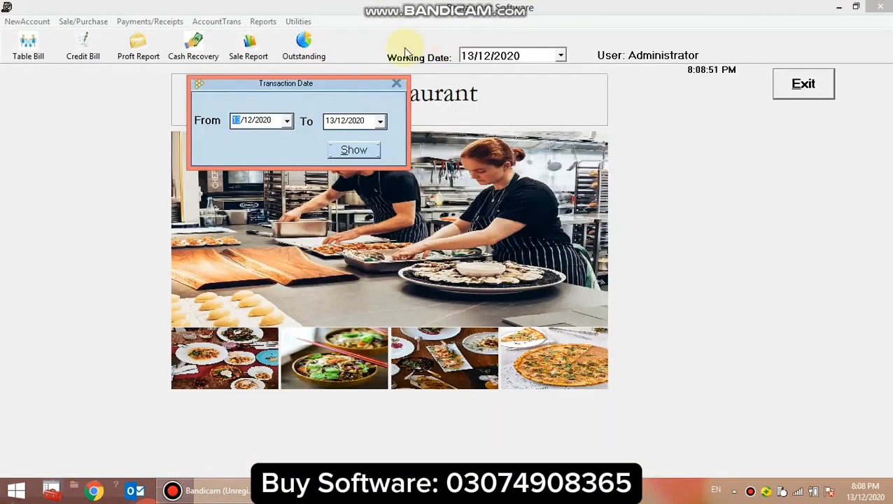
pyautogui.click(396, 84)
# Review the available report types, view the All Customer Balance report, and close it.
pyautogui.click(266, 22)
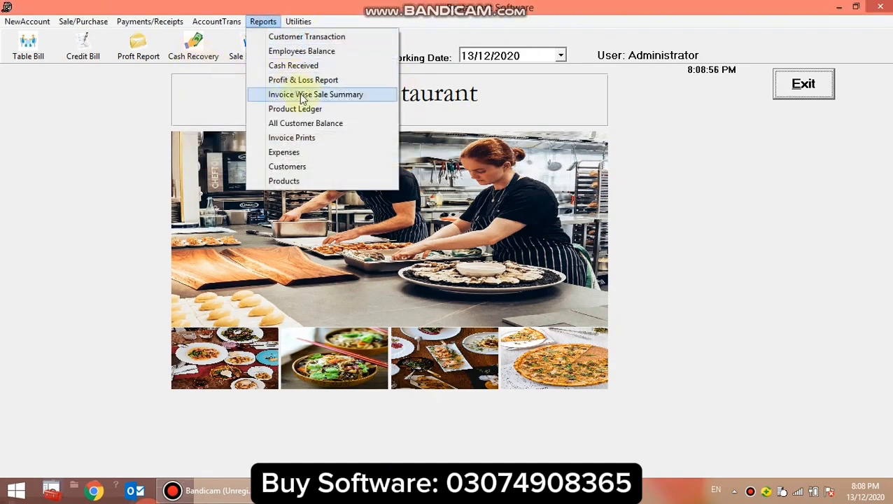
pyautogui.click(191, 77)
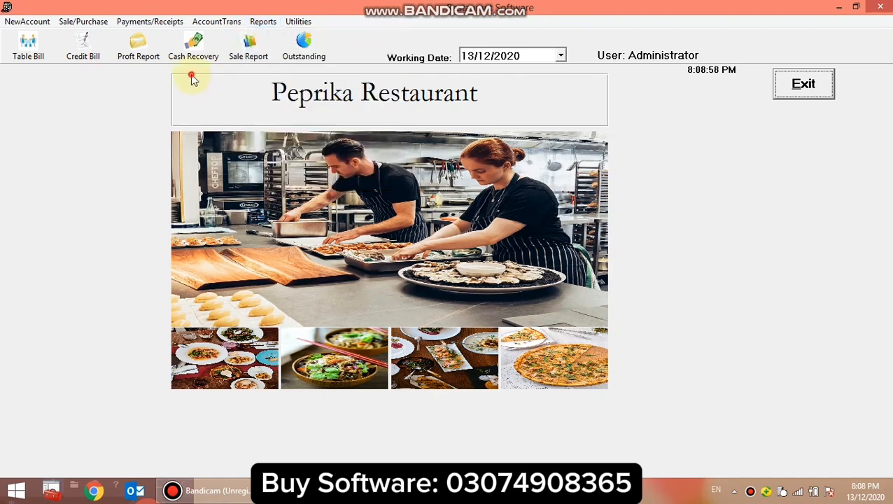
pyautogui.click(259, 22)
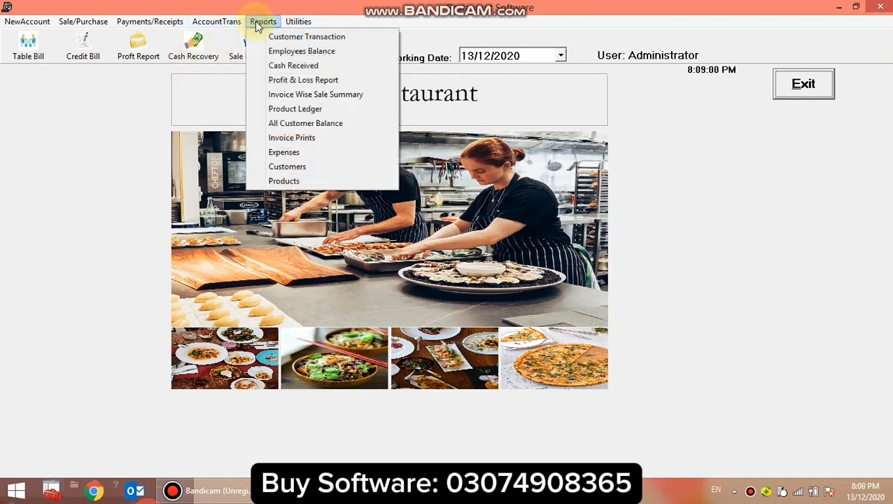
pyautogui.click(328, 130)
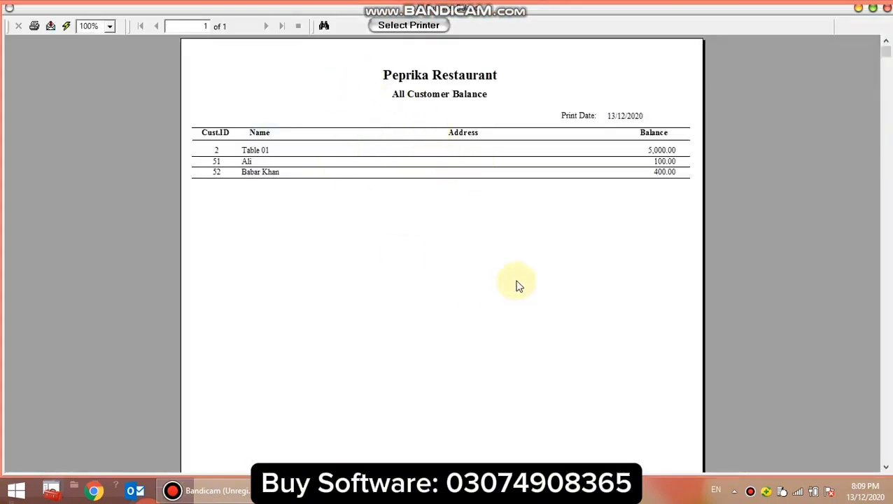
pyautogui.click(887, 10)
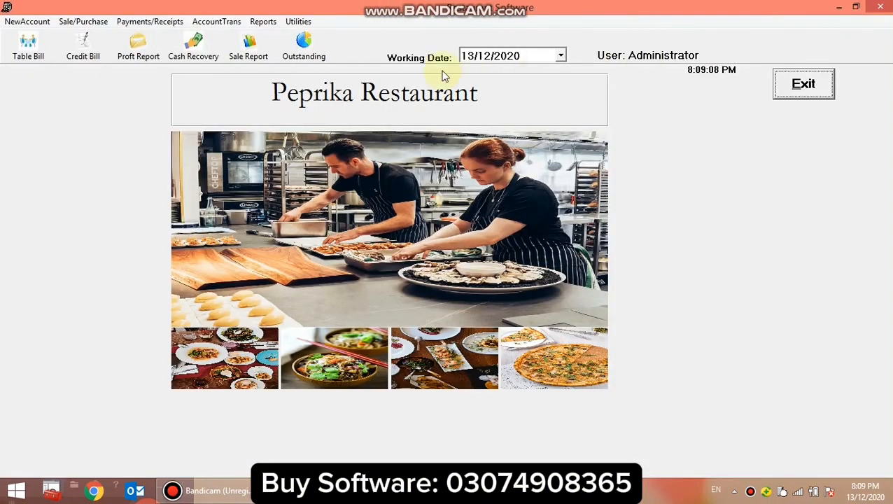
# Show the Expense Report from 13/12/2020 to 13/12/2020.
pyautogui.click(261, 22)
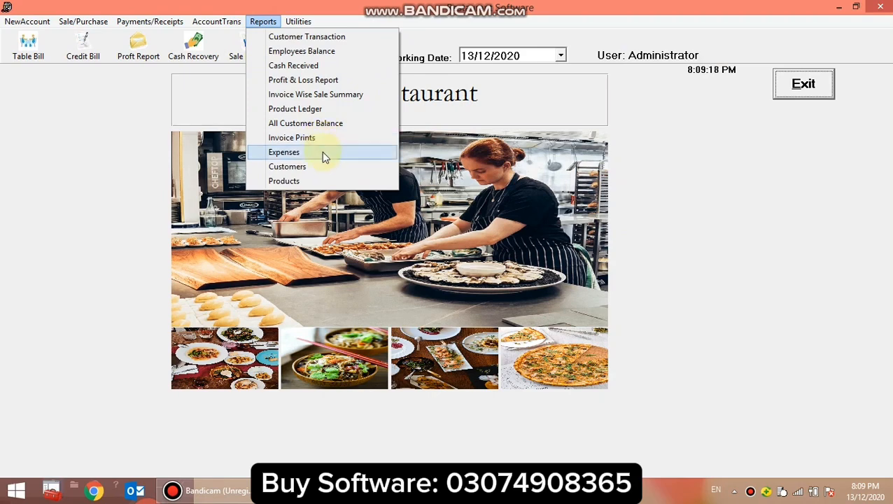
pyautogui.click(322, 152)
pyautogui.click(352, 150)
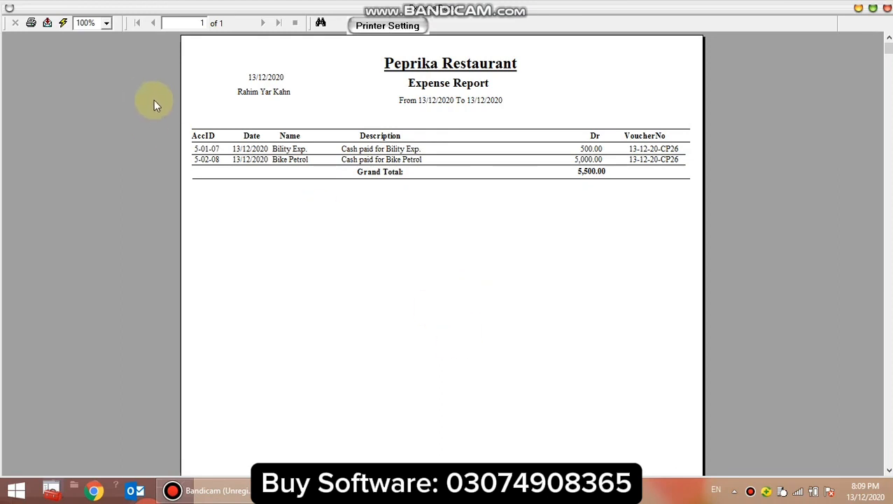
# Examine the names, descriptions, amounts and grand total in the Expense Report, and close the report and its date form.
pyautogui.click(301, 153)
pyautogui.click(301, 160)
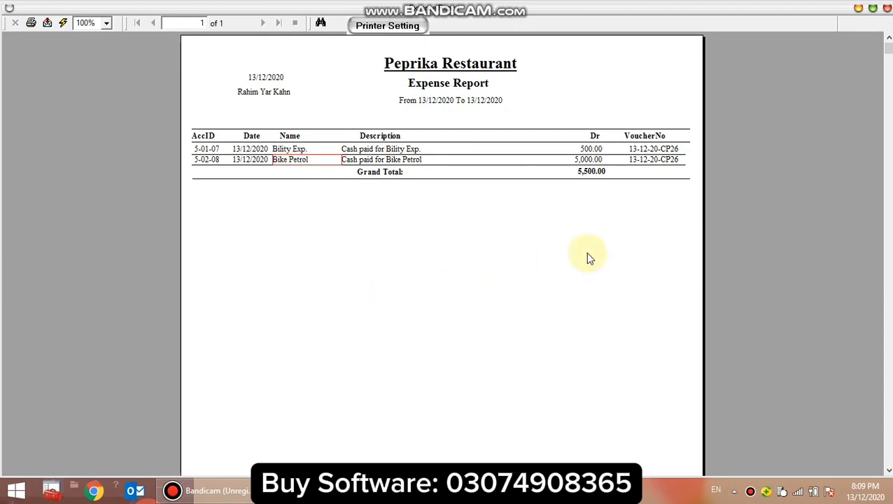
pyautogui.click(465, 263)
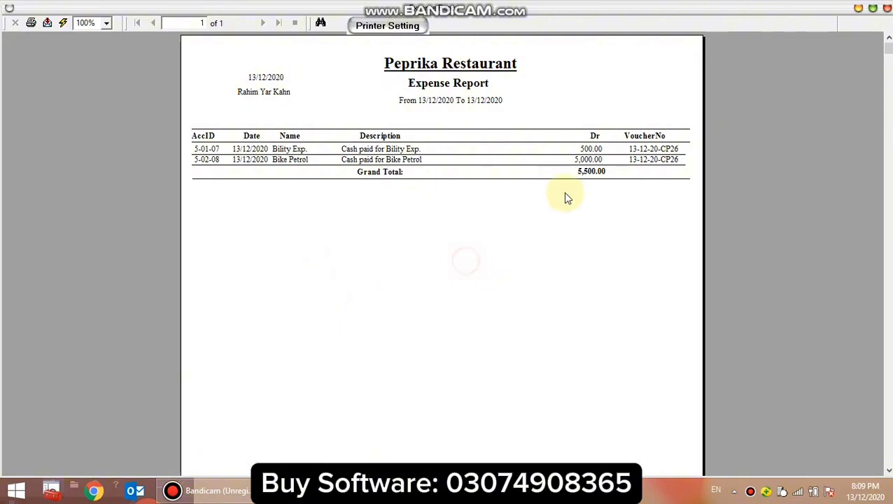
pyautogui.click(369, 148)
pyautogui.click(568, 148)
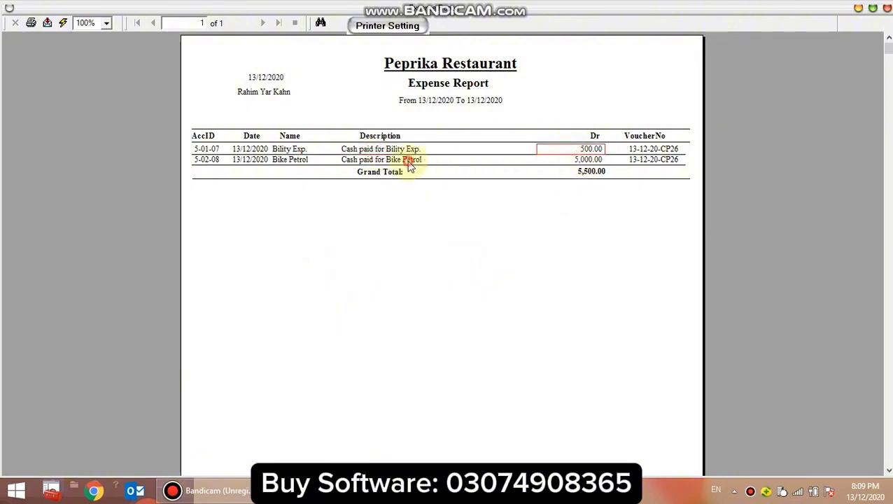
pyautogui.click(588, 160)
pyautogui.click(594, 171)
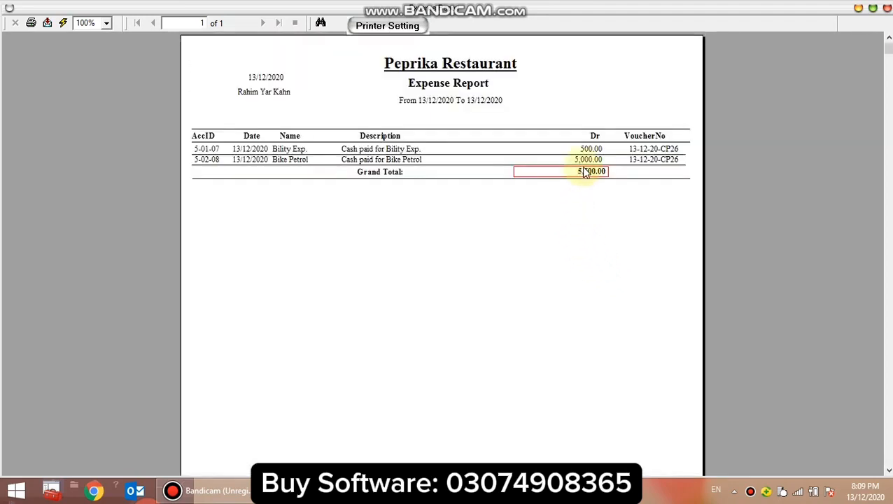
pyautogui.click(887, 7)
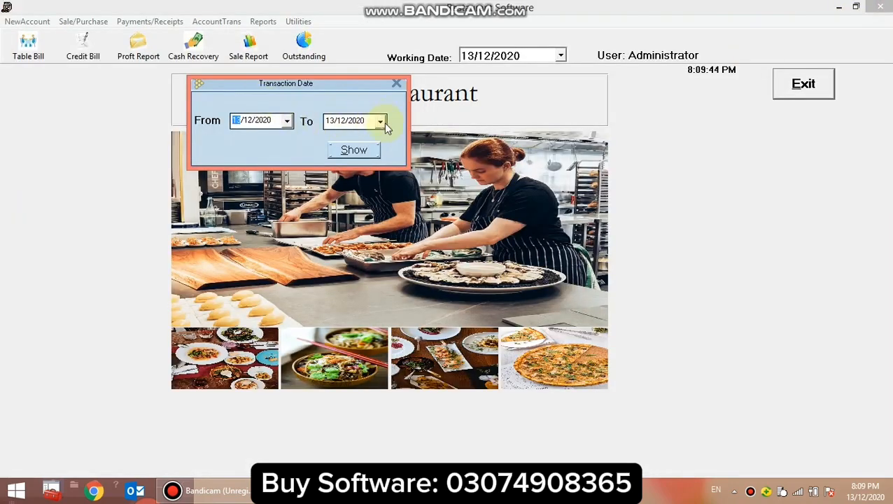
pyautogui.click(400, 83)
# View the Customer's List report, check its last customer entry, and close the report.
pyautogui.click(268, 21)
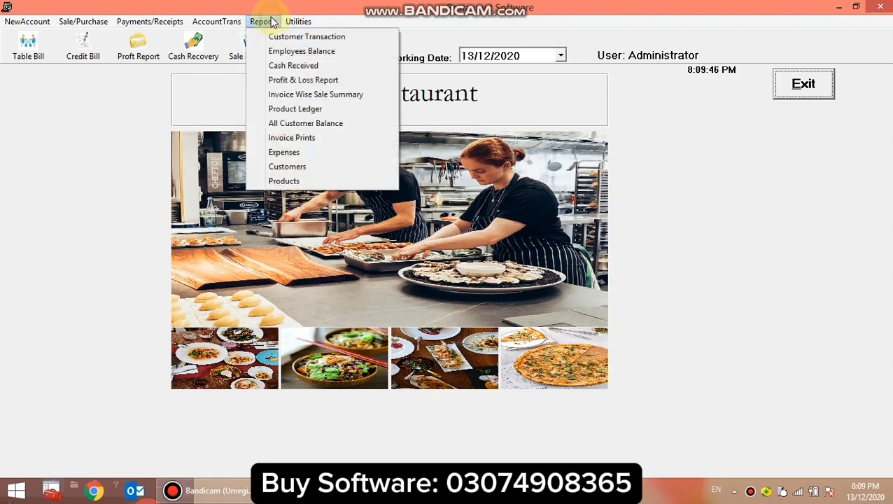
pyautogui.click(306, 170)
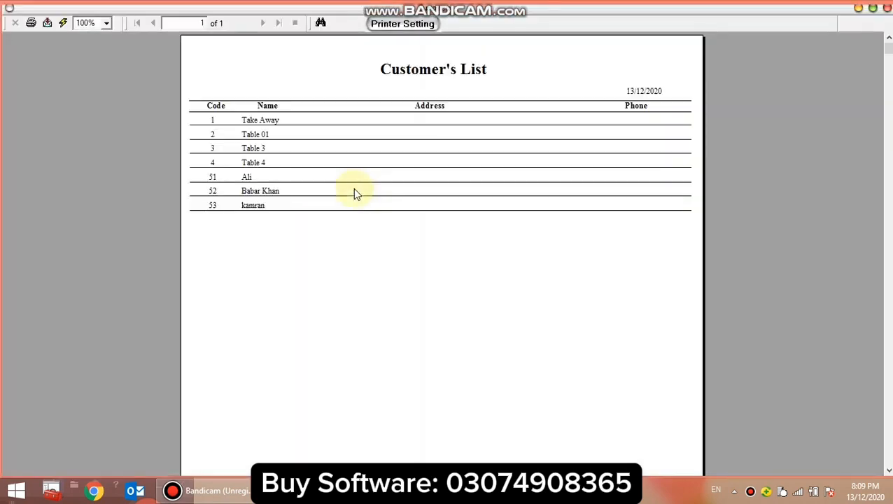
pyautogui.click(264, 209)
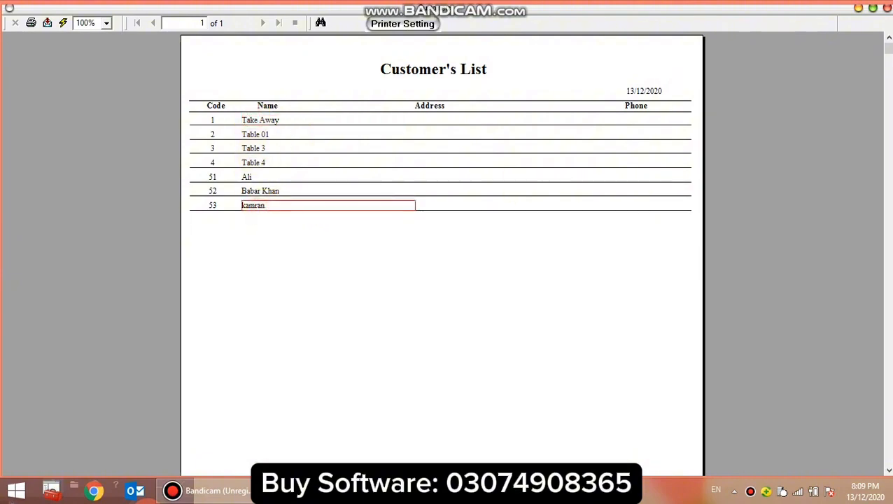
pyautogui.click(888, 8)
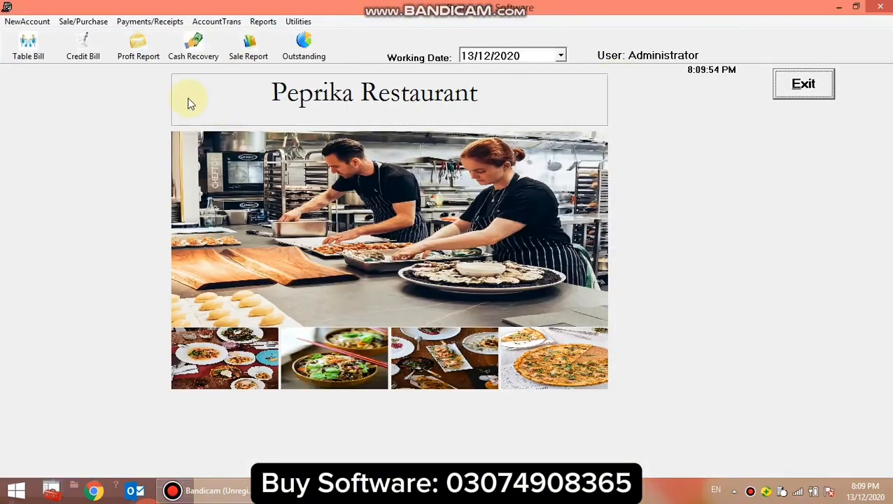
# Show the Products report and examine the items in its soup, appetizer, mutton, rice and chicken groups.
pyautogui.click(263, 21)
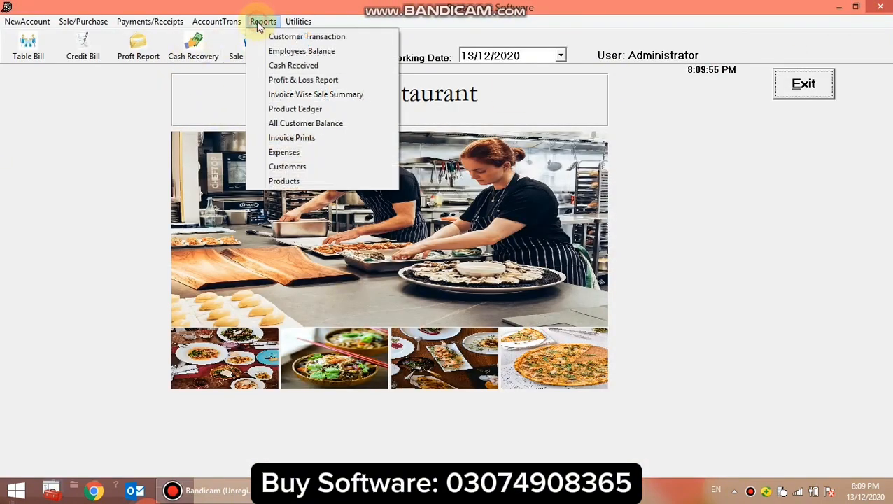
pyautogui.click(301, 181)
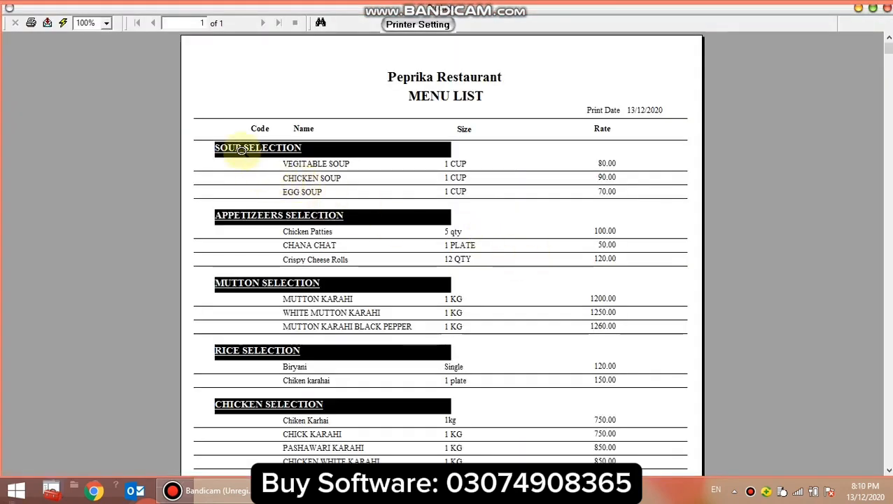
pyautogui.click(339, 165)
pyautogui.click(337, 177)
pyautogui.click(313, 193)
pyautogui.click(271, 216)
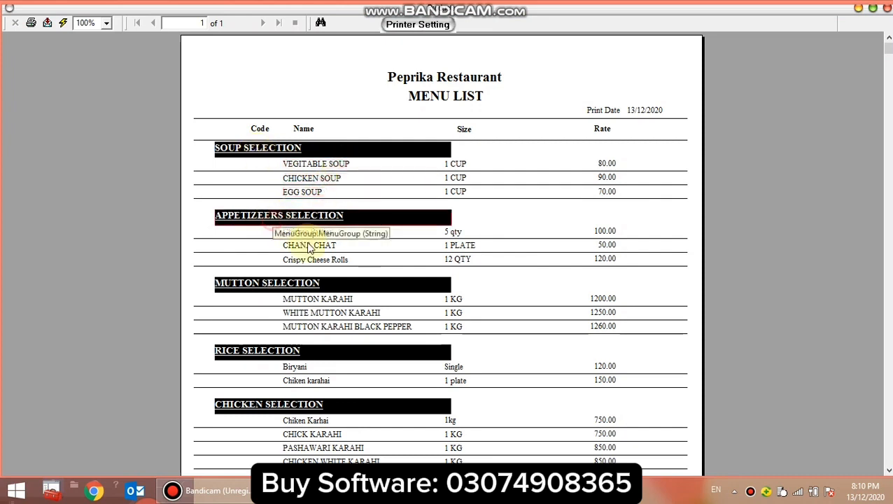
pyautogui.click(310, 248)
pyautogui.click(313, 261)
pyautogui.click(256, 289)
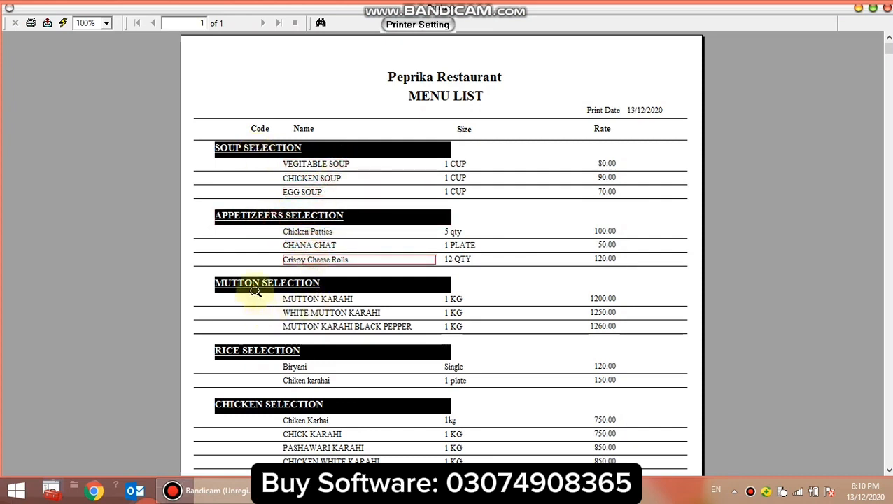
pyautogui.click(341, 321)
pyautogui.scroll(-5, 351, 366)
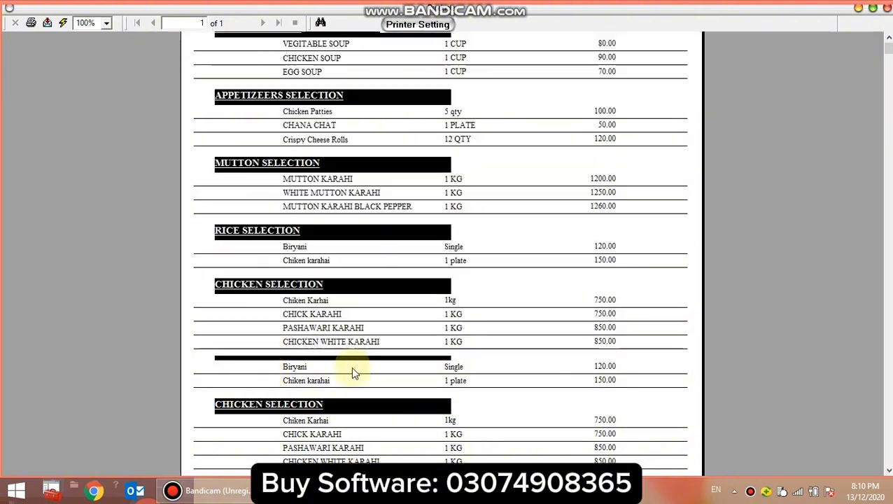
pyautogui.scroll(5, 350, 362)
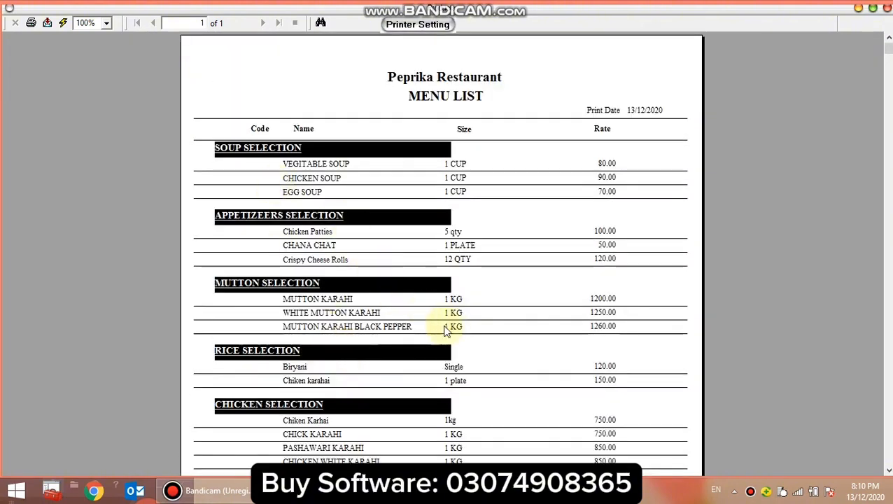
# Examine the size and rate columns of the menu list down to its end, and close the report.
pyautogui.click(468, 165)
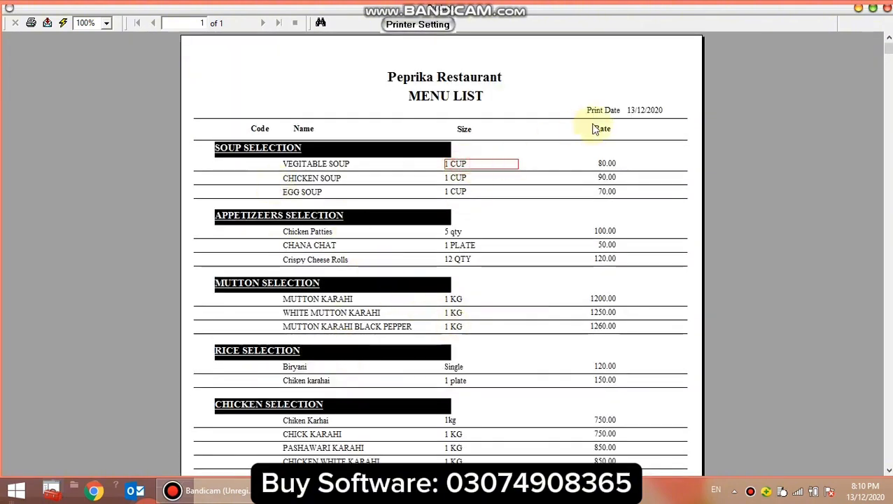
pyautogui.click(610, 131)
pyautogui.click(609, 165)
pyautogui.click(604, 231)
pyautogui.scroll(-5, 502, 257)
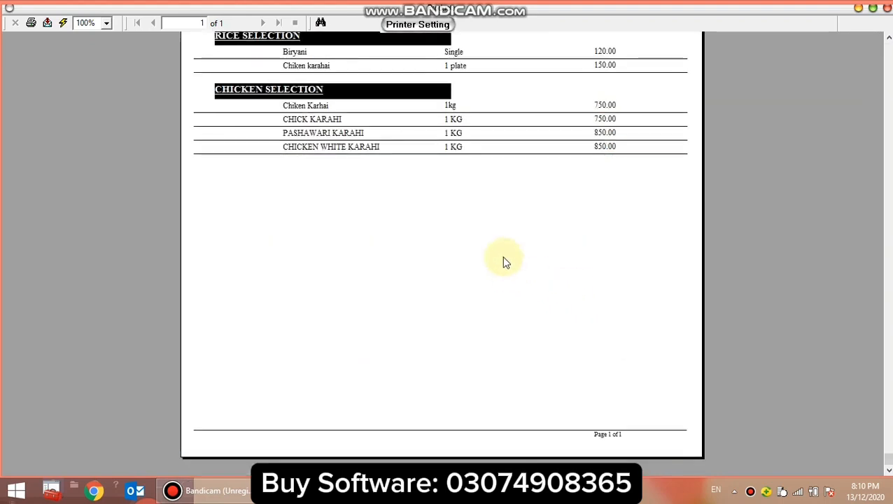
pyautogui.scroll(5, 501, 257)
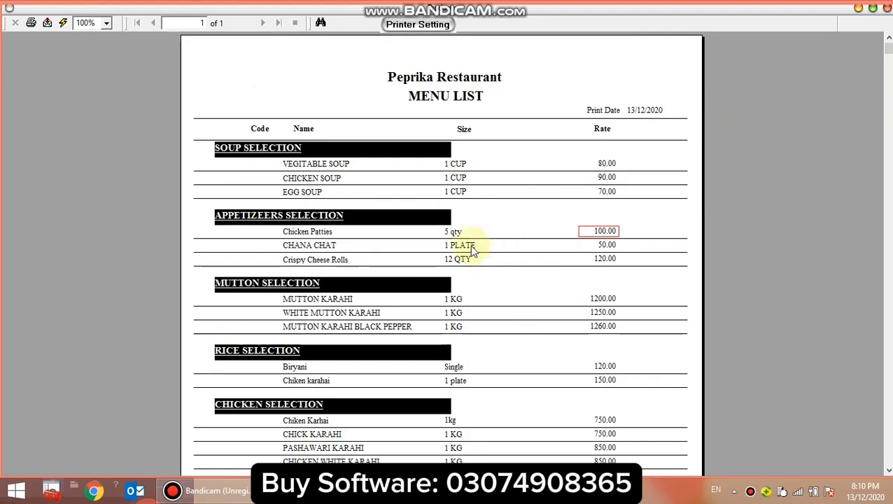
pyautogui.click(887, 9)
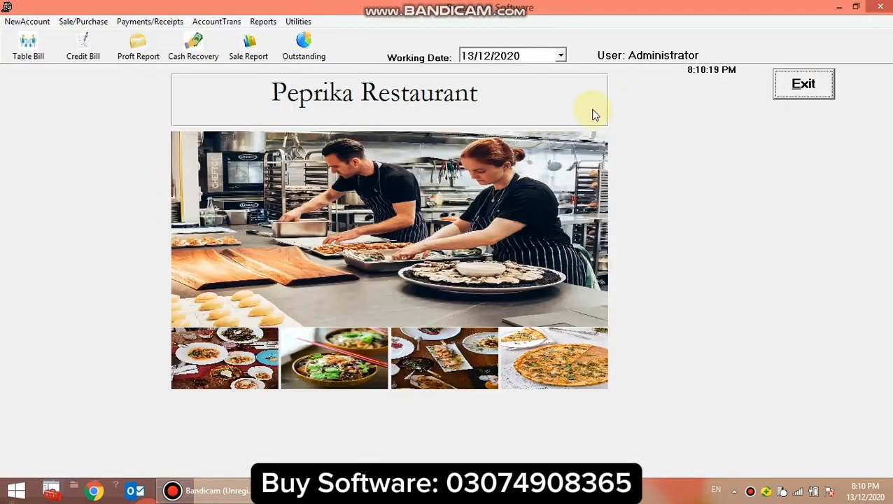
# View the records of the two non-administrator users, start and cancel a new user record, and close the Users form.
pyautogui.click(298, 23)
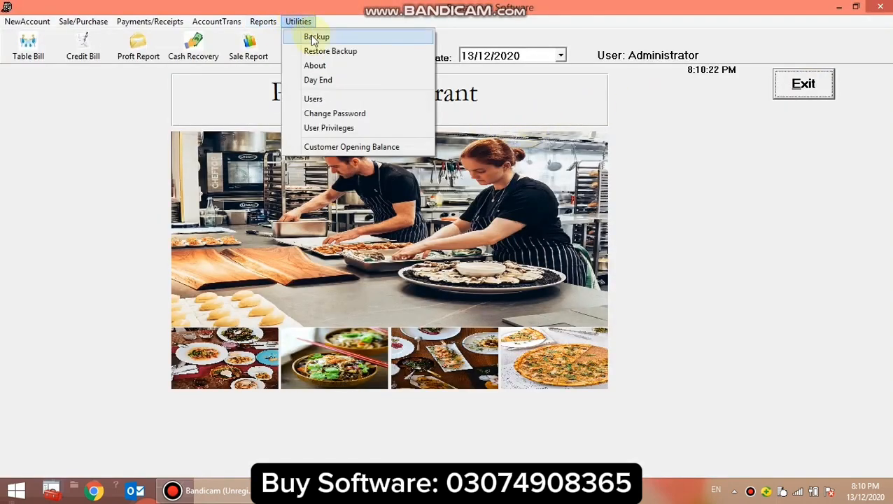
pyautogui.click(313, 99)
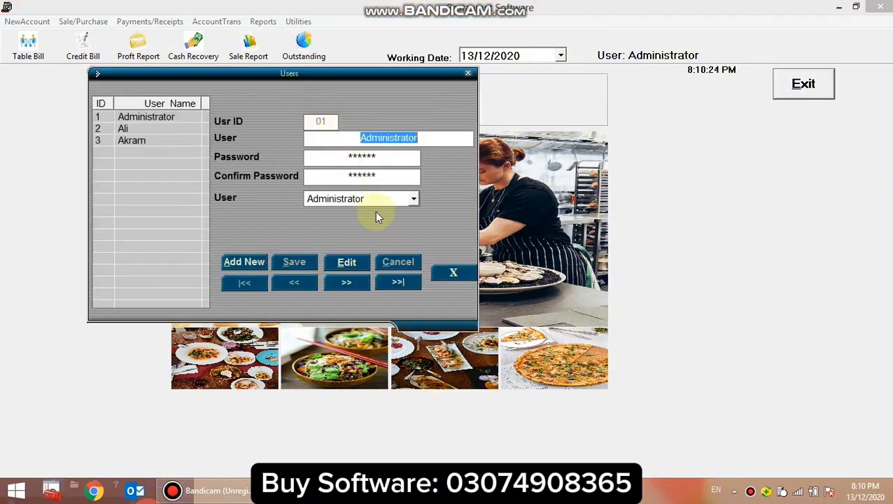
pyautogui.click(123, 129)
pyautogui.click(131, 140)
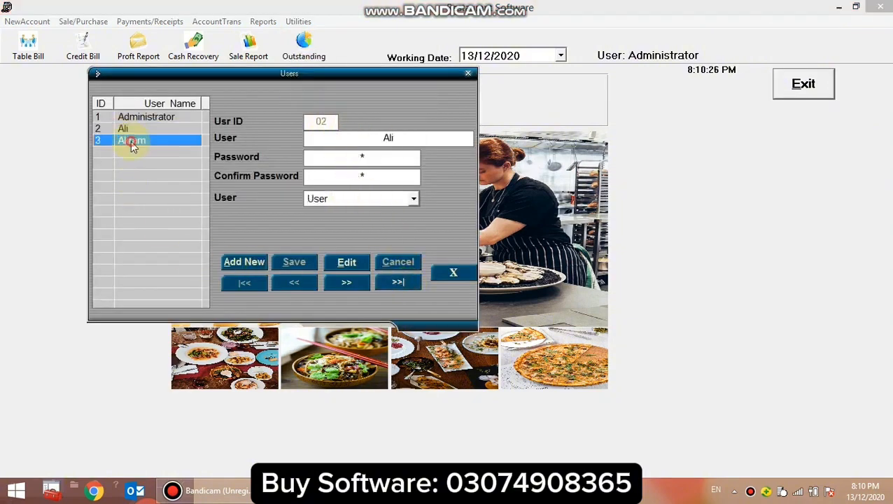
pyautogui.click(243, 262)
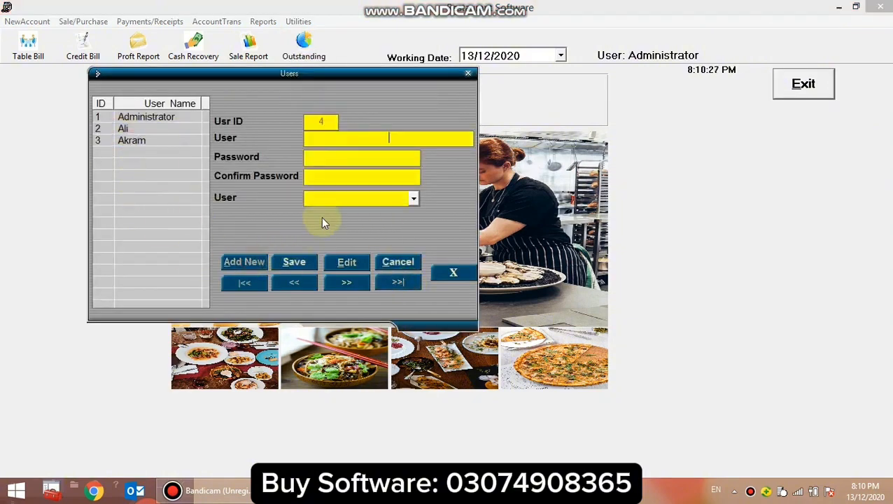
pyautogui.click(398, 262)
pyautogui.click(450, 273)
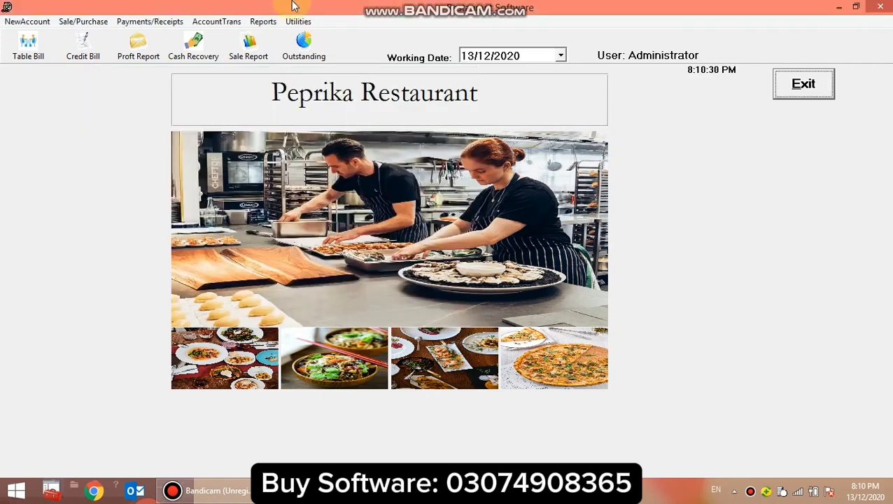
# View the password change form for the Administrator and close it without entering anything.
pyautogui.click(298, 21)
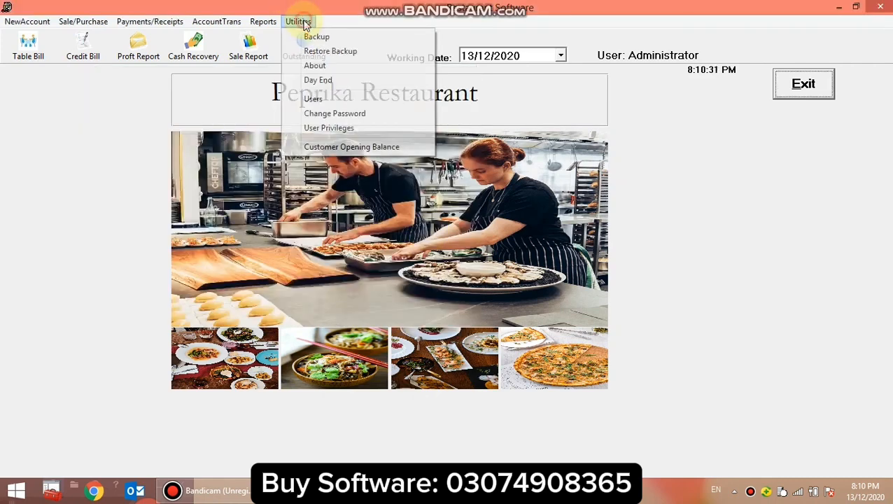
pyautogui.click(335, 114)
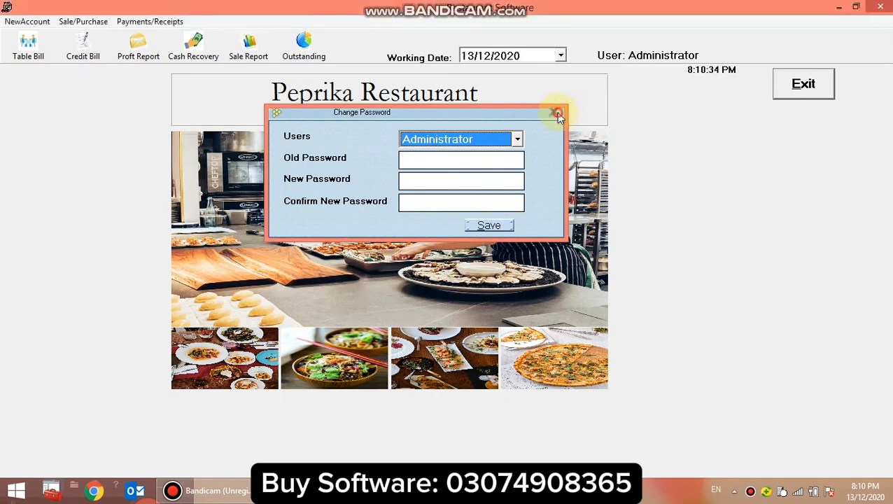
pyautogui.click(564, 111)
# Browse the privilege settings of each user, returning to the Administrator's privileges.
pyautogui.click(298, 21)
pyautogui.click(340, 128)
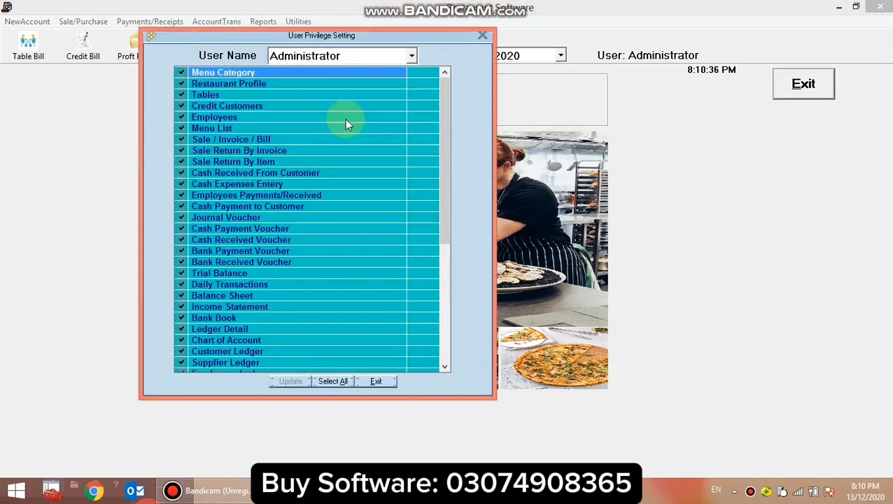
pyautogui.click(410, 57)
pyautogui.click(350, 87)
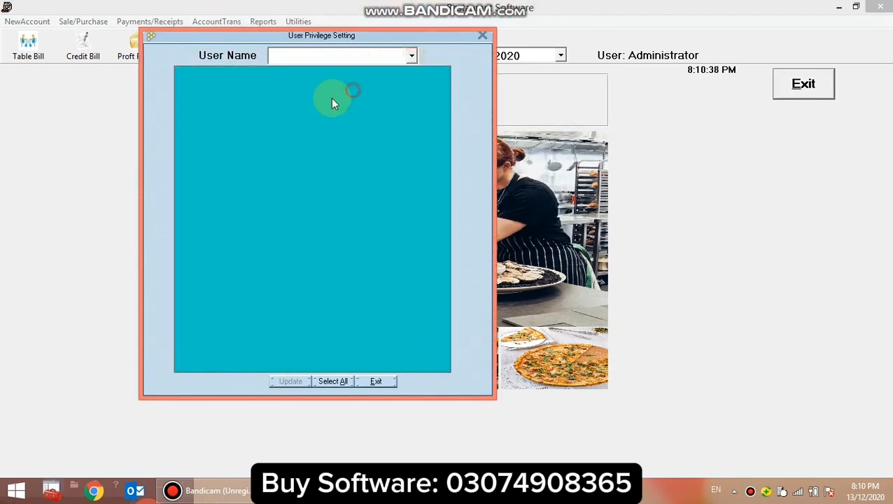
pyautogui.click(412, 57)
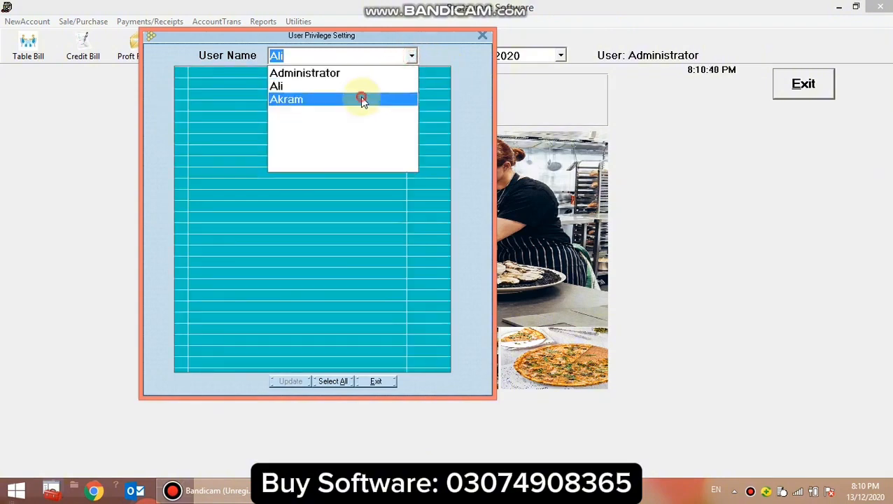
pyautogui.click(360, 99)
pyautogui.click(411, 56)
pyautogui.click(352, 74)
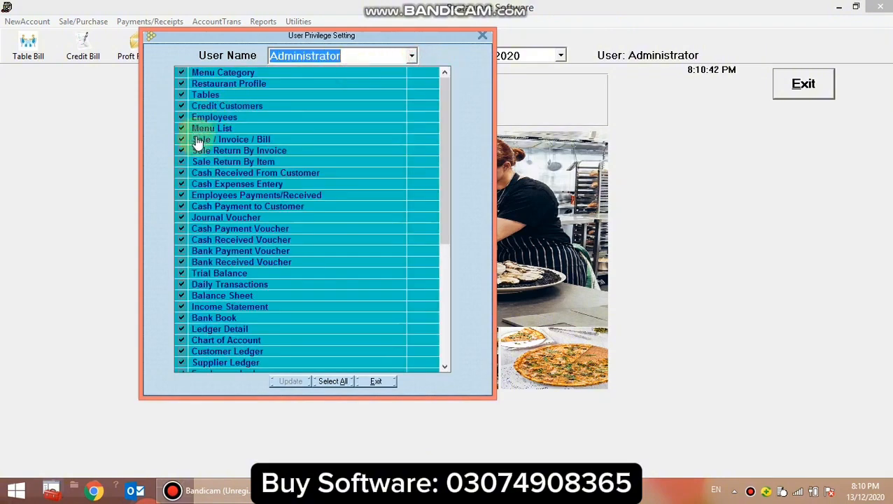
# Try to remove the Administrator's Cash Received From Customer privilege, and close the privilege settings.
pyautogui.click(182, 173)
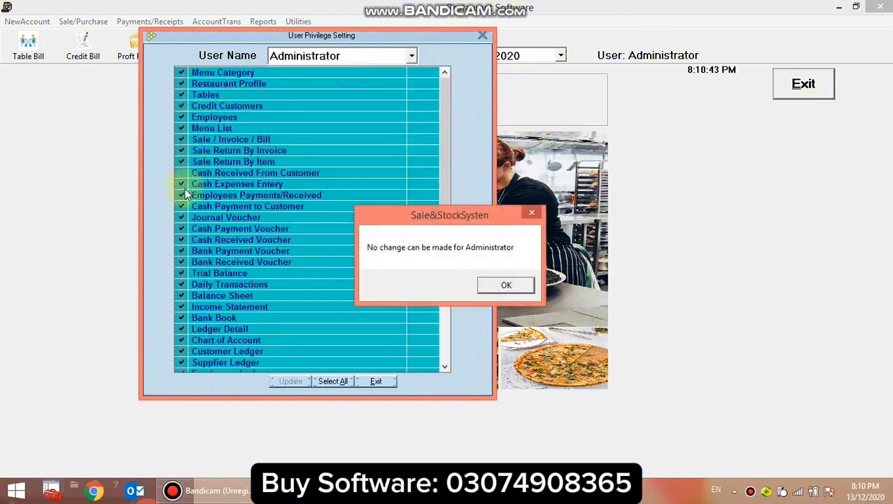
pyautogui.click(513, 287)
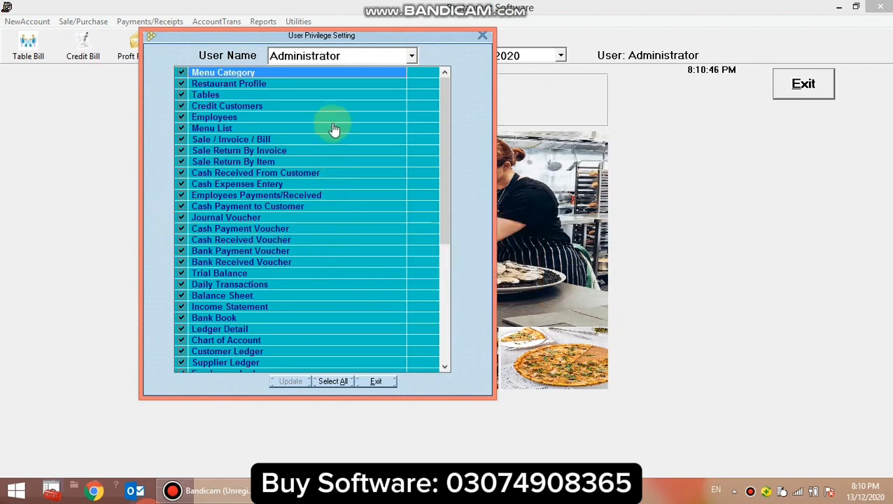
pyautogui.click(483, 35)
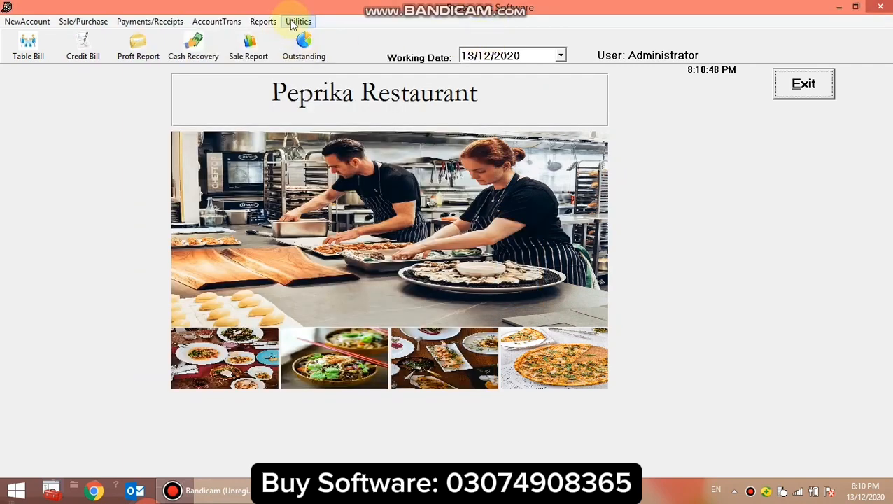
# Edit the second user's record, save it with its existing details, and close the Users form.
pyautogui.click(298, 21)
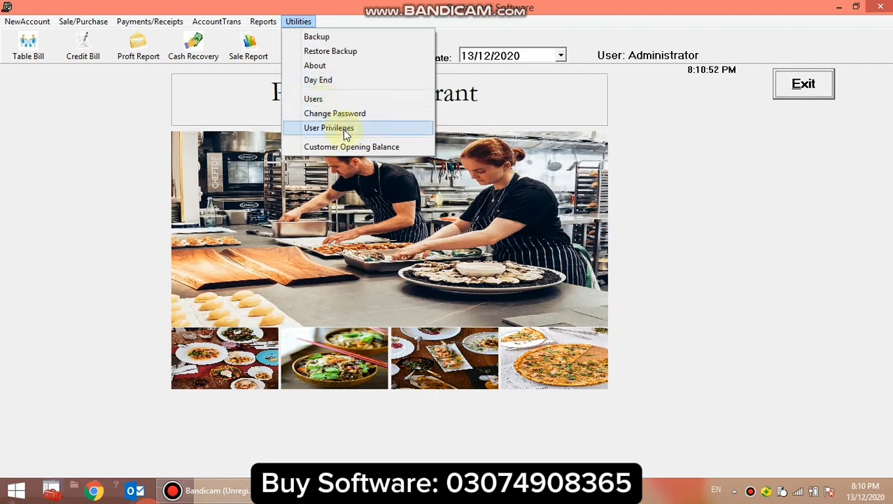
pyautogui.click(333, 99)
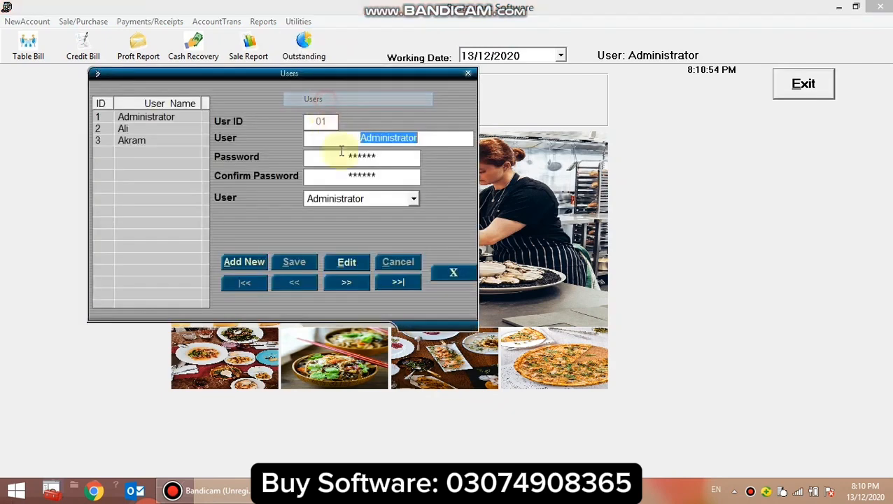
pyautogui.click(133, 130)
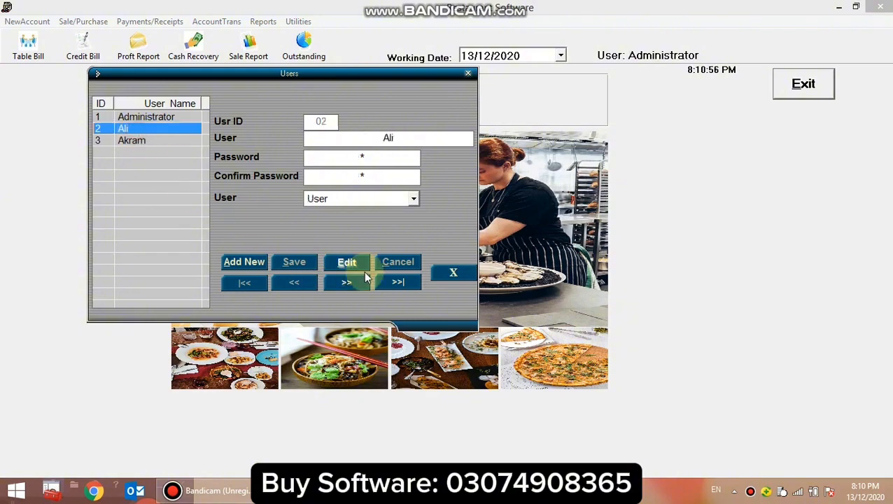
pyautogui.click(342, 272)
pyautogui.click(296, 261)
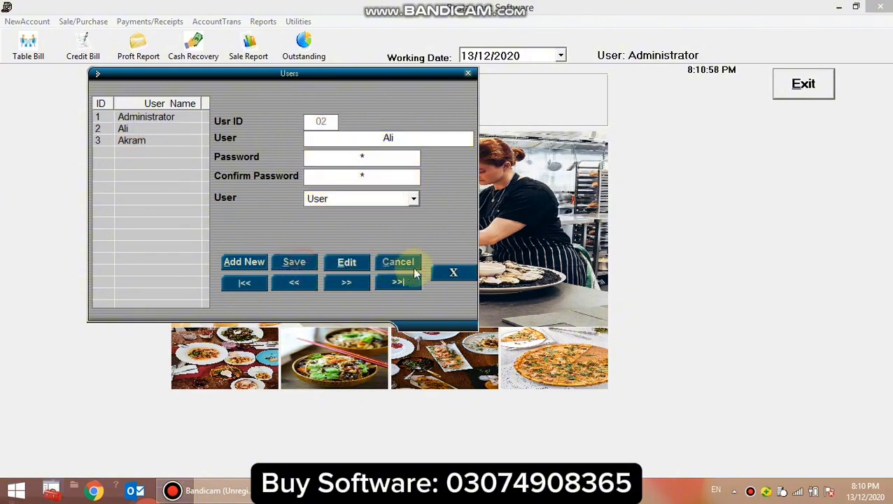
pyautogui.click(443, 277)
# Clear the Restaurant Profile and Menu List privileges for the second user in the user privilege settings.
pyautogui.click(298, 21)
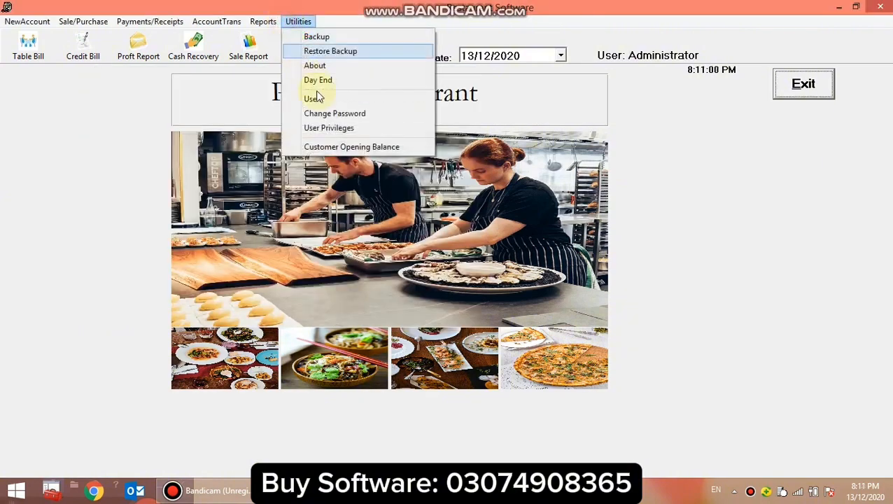
pyautogui.click(338, 129)
pyautogui.click(412, 56)
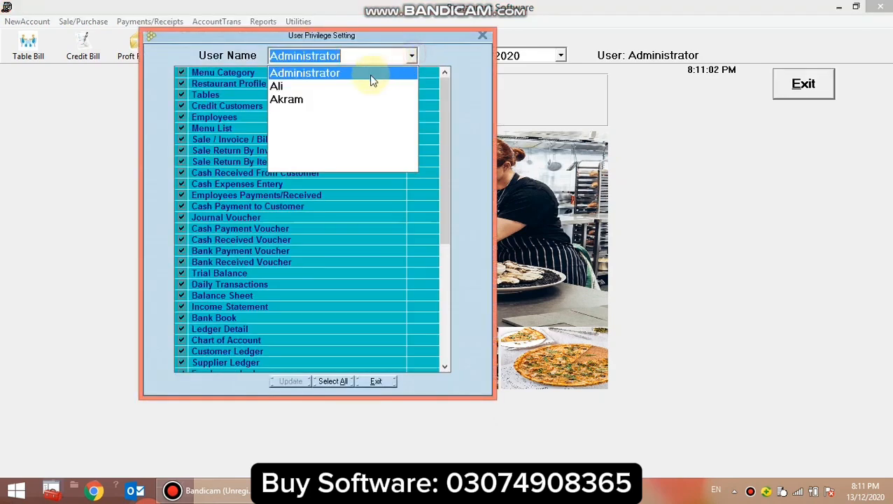
pyautogui.click(355, 89)
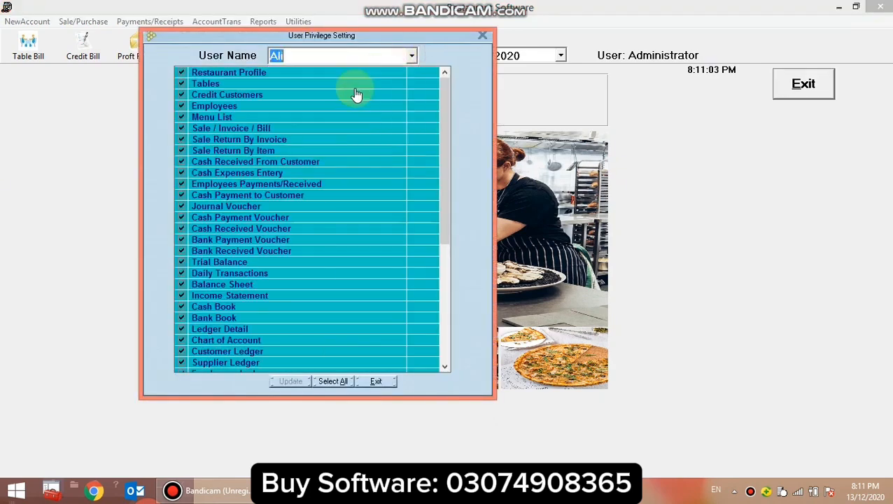
pyautogui.click(183, 76)
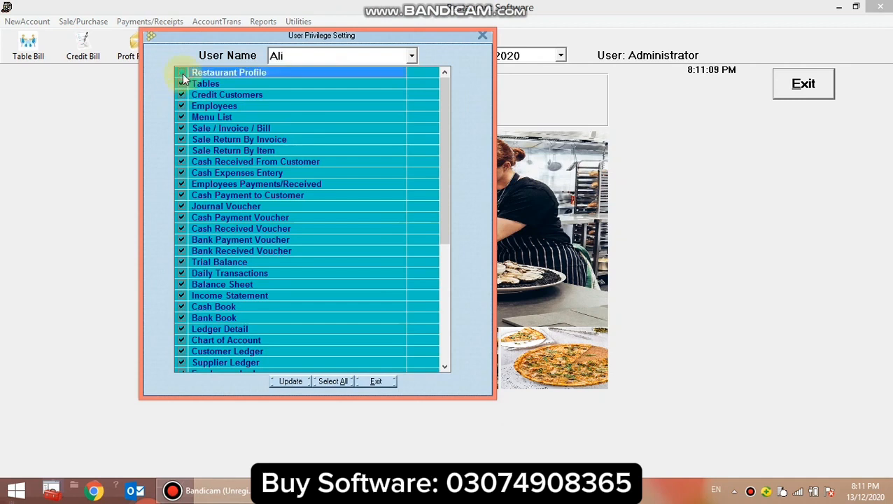
pyautogui.click(181, 117)
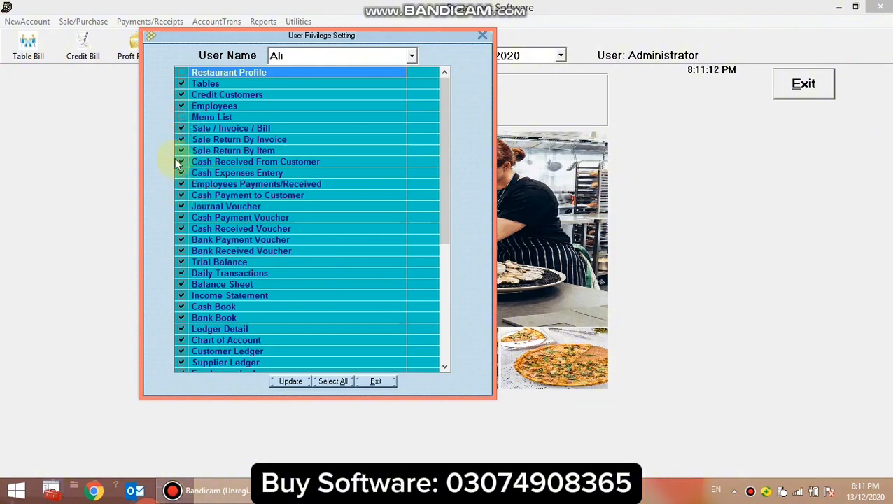
# Look over the Cash Book, Sale Return By Item and Balance Sheet privileges, and exit the settings without updating.
pyautogui.click(250, 313)
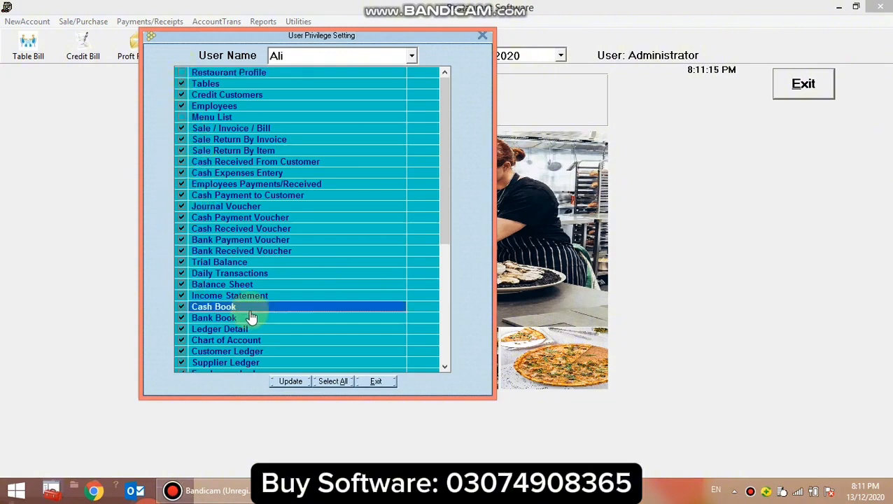
pyautogui.click(238, 152)
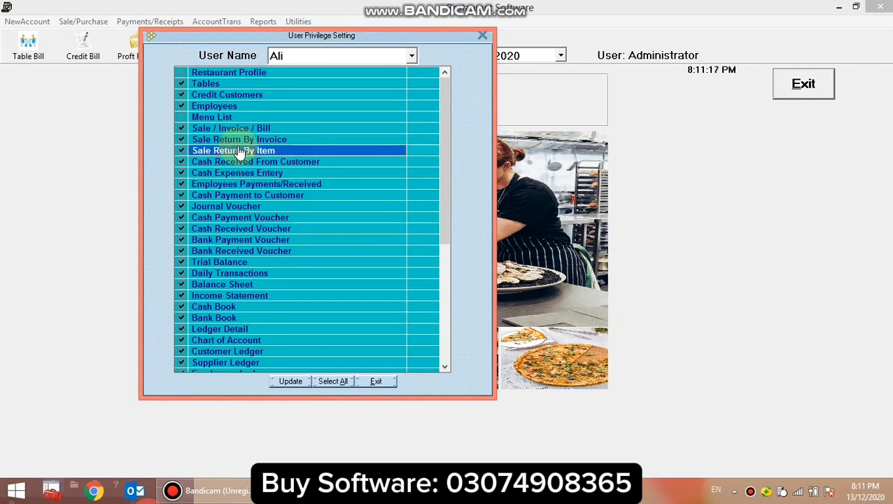
pyautogui.click(315, 285)
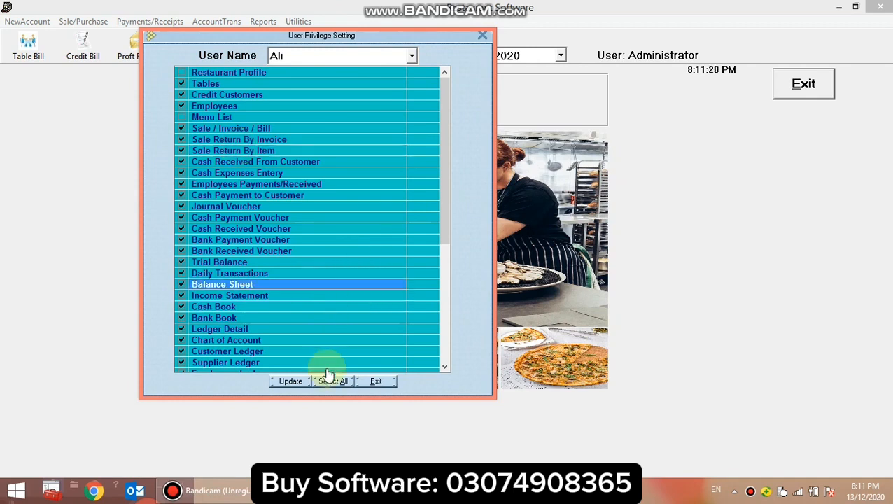
pyautogui.click(378, 382)
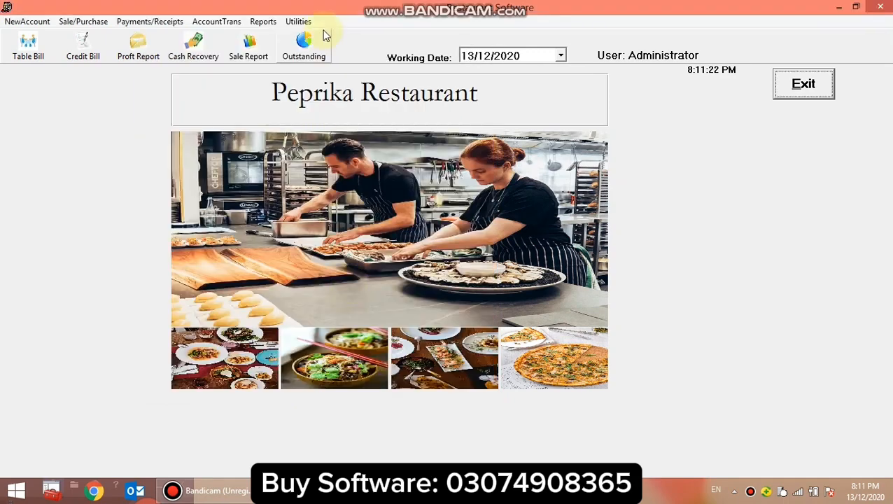
# Back up the data to d:\Backup and close the backup form.
pyautogui.click(297, 21)
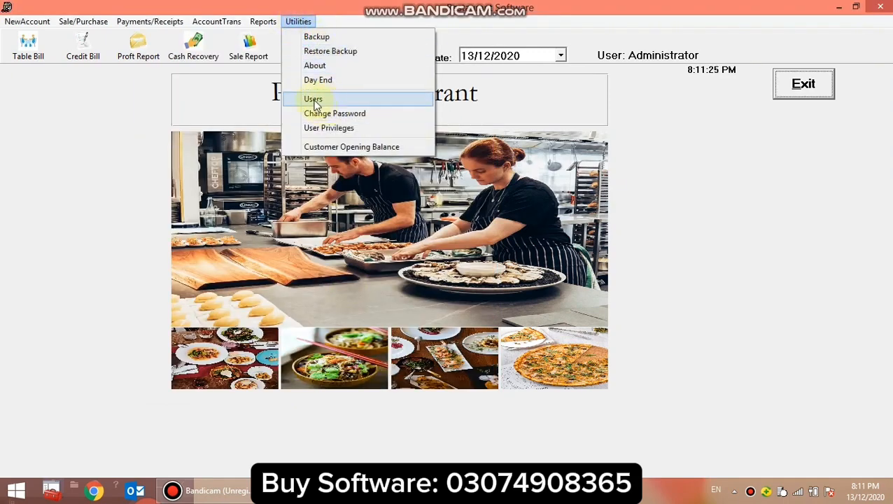
pyautogui.click(312, 40)
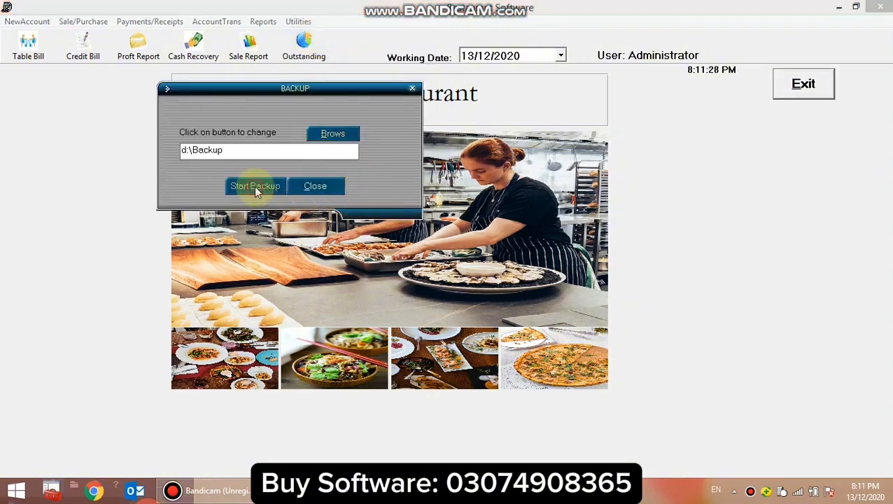
pyautogui.click(254, 186)
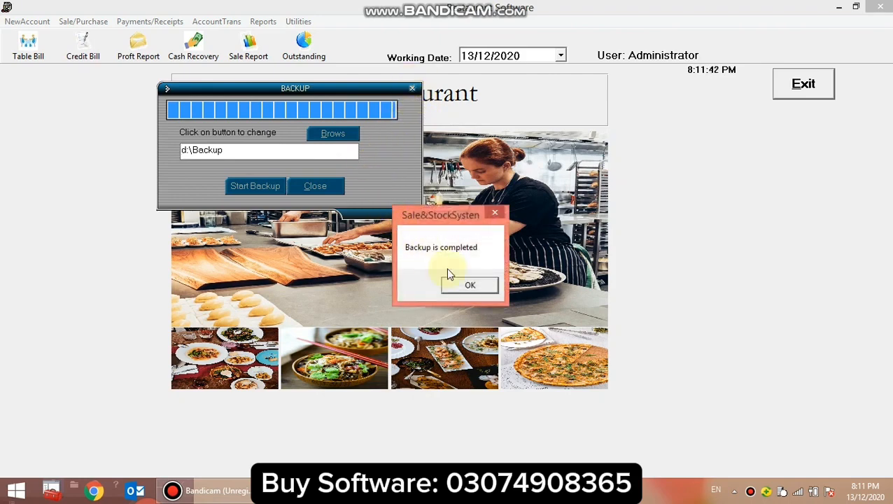
pyautogui.click(488, 289)
pyautogui.click(300, 187)
# View the Restore Backup form and close it without selecting a backup file.
pyautogui.click(298, 21)
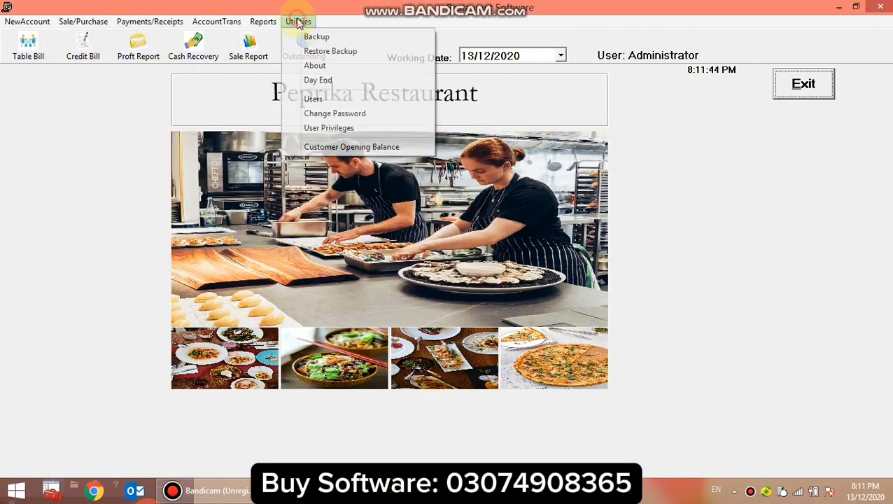
pyautogui.click(332, 51)
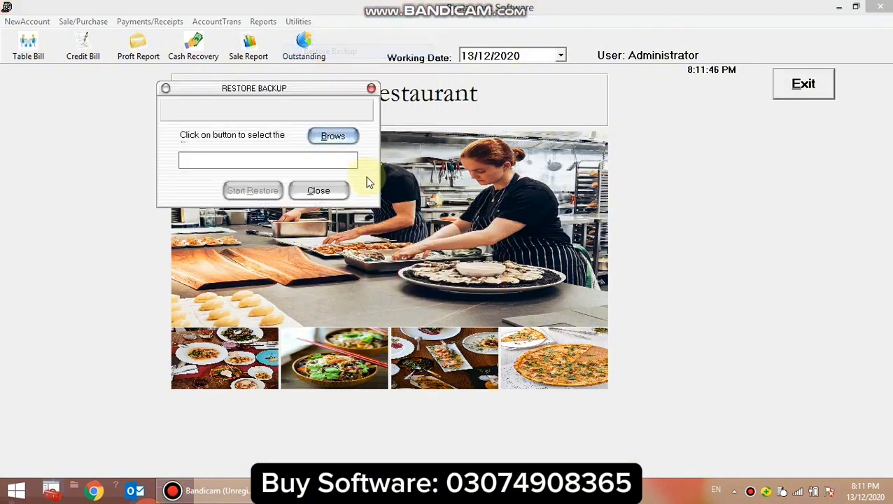
pyautogui.click(331, 189)
# Load the last listed customer in the Customer Opening Balance form, view the receivable and payable fields, and close it.
pyautogui.click(298, 21)
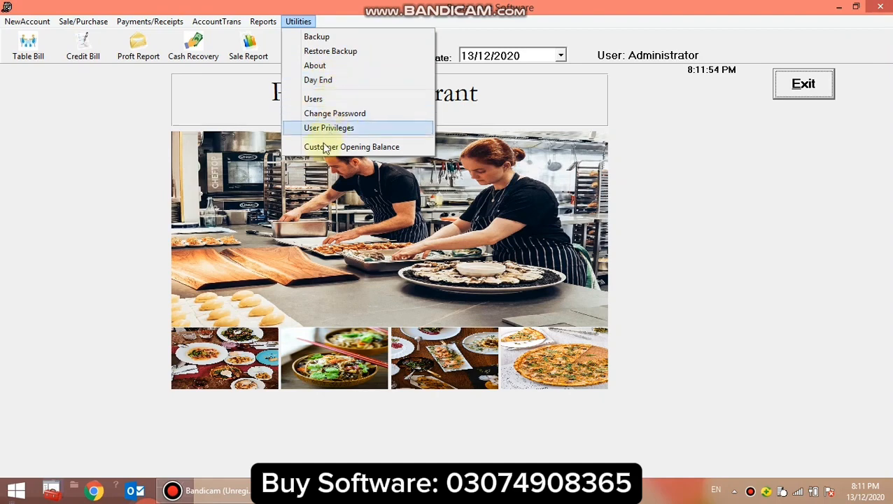
pyautogui.click(359, 147)
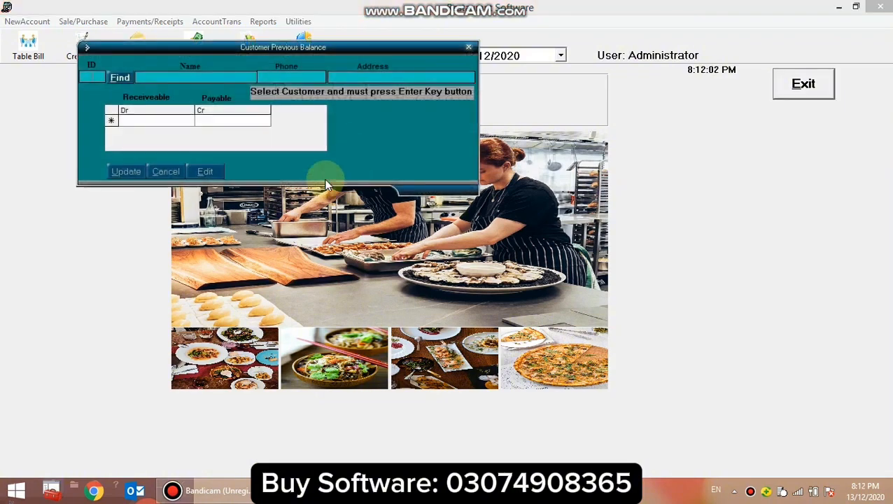
pyautogui.click(128, 82)
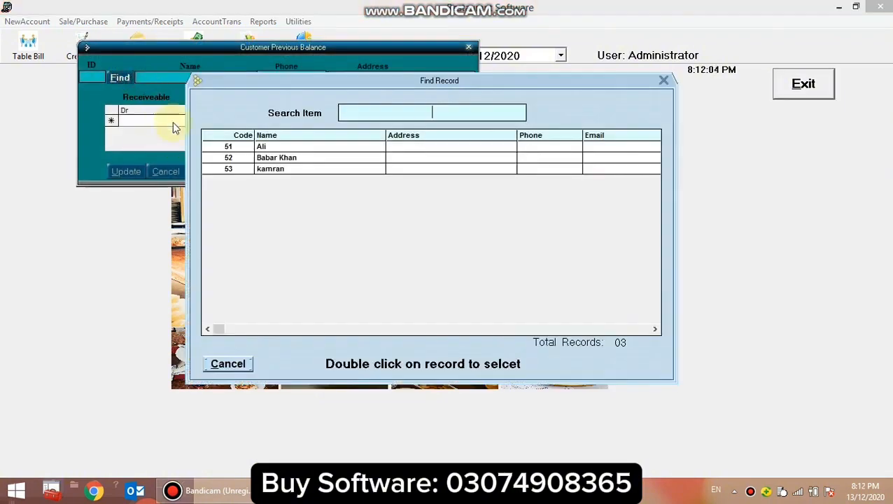
pyautogui.doubleClick(269, 170)
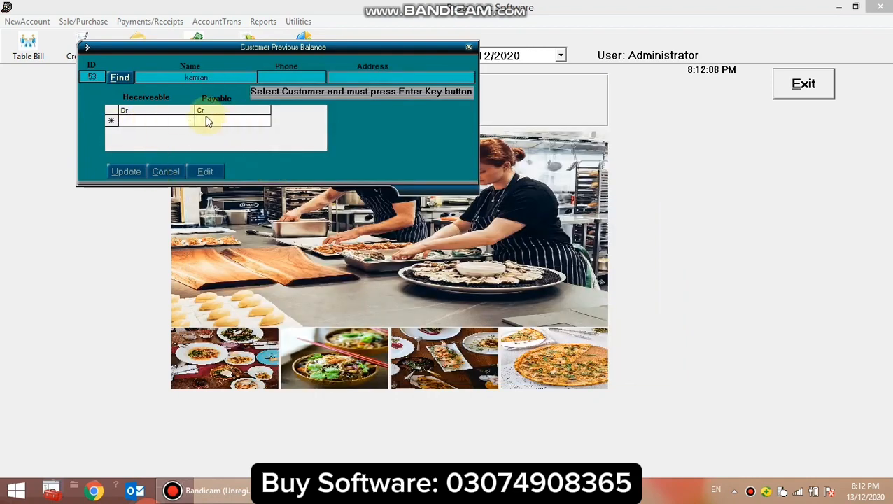
pyautogui.click(161, 129)
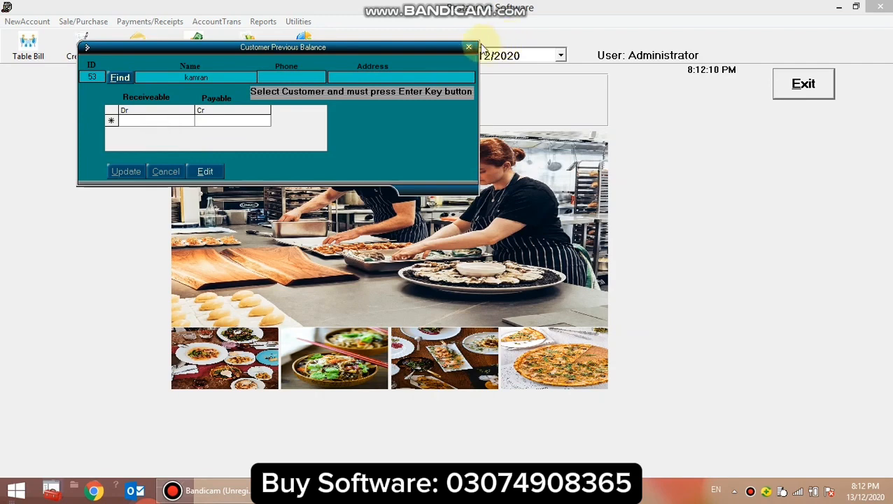
pyautogui.click(142, 121)
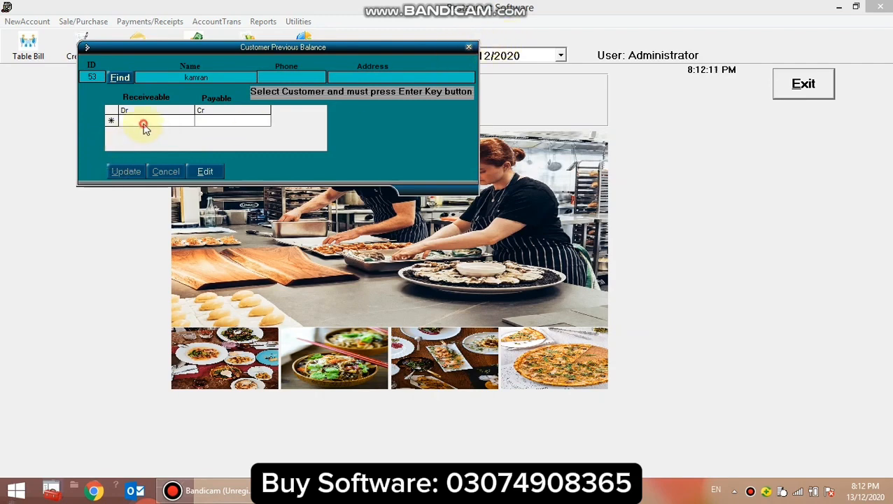
pyautogui.click(468, 49)
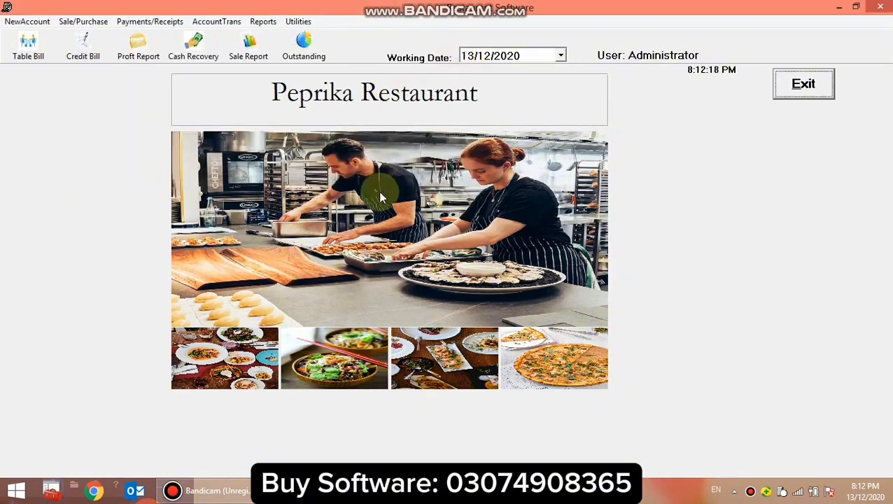